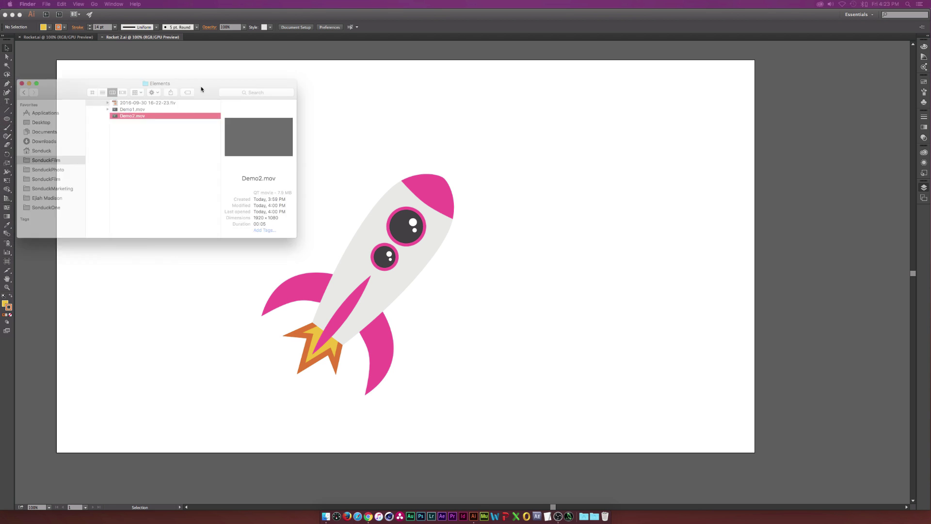
Preview the Demo2.mov clip in Quick Look, then close the preview
key(space)
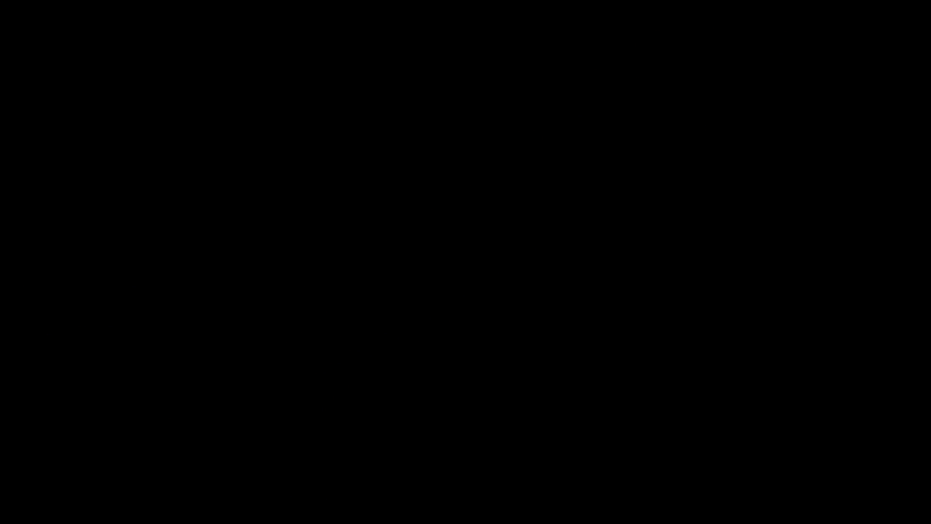
key(Escape)
Browse the YouTube tutorial tabs: animated icons, flat icon design, camera icon and lightbulb icons
key(space)
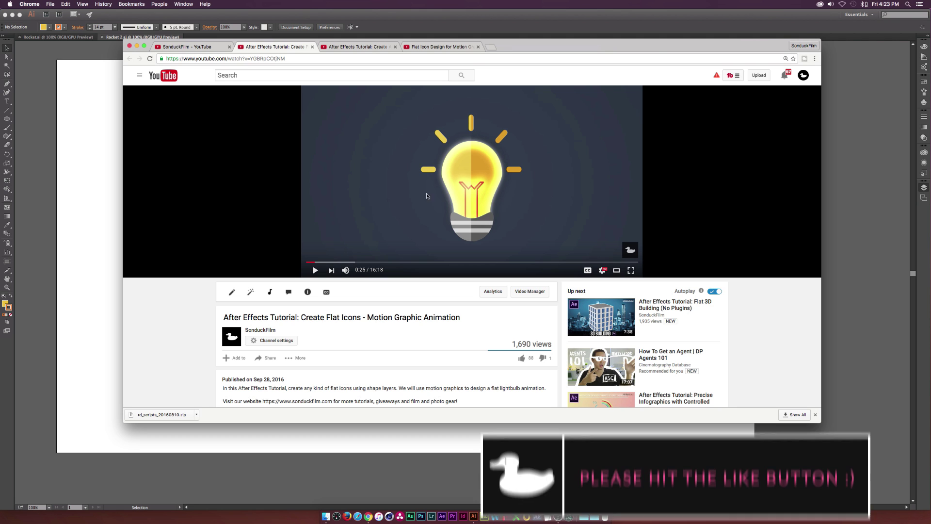
click(376, 46)
click(375, 47)
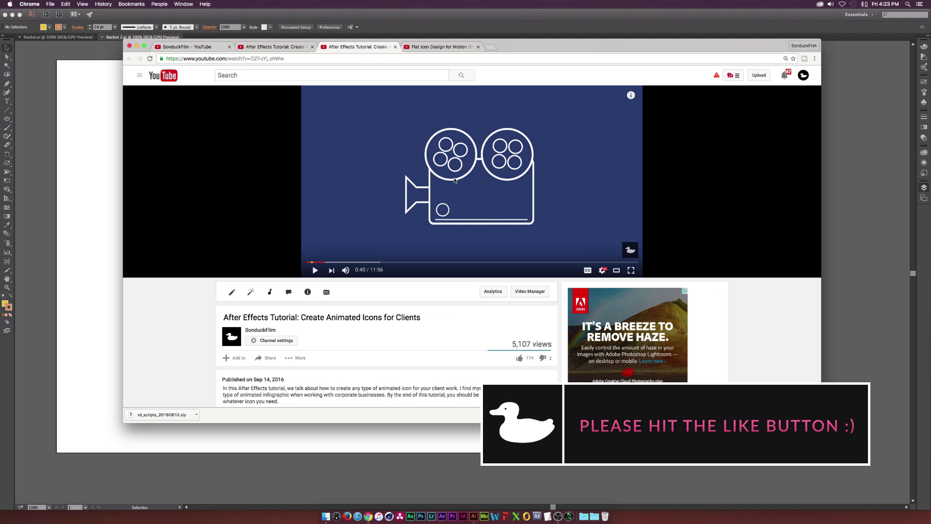
click(430, 47)
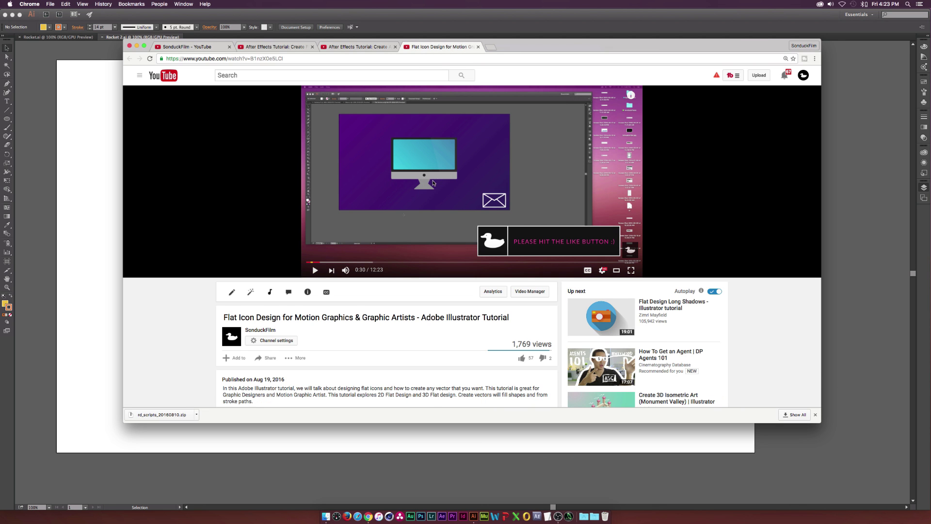
click(361, 47)
click(286, 47)
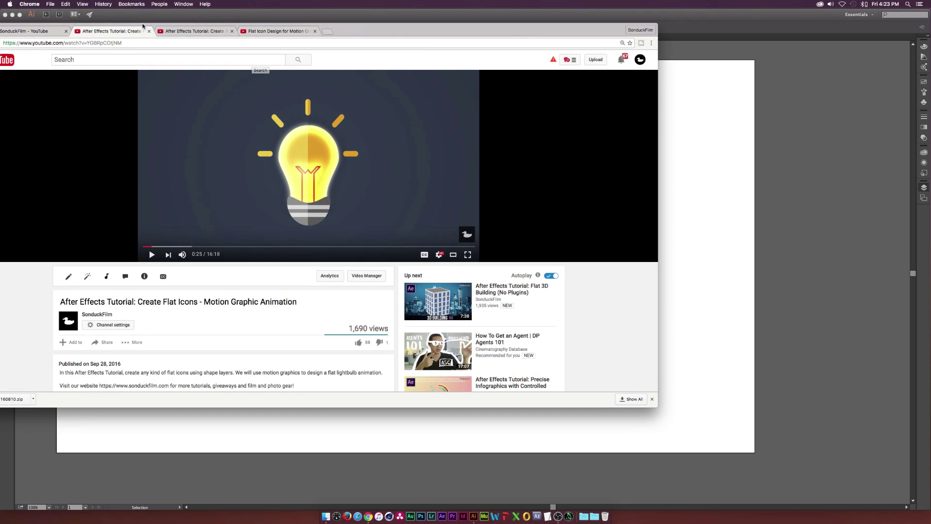
click(181, 30)
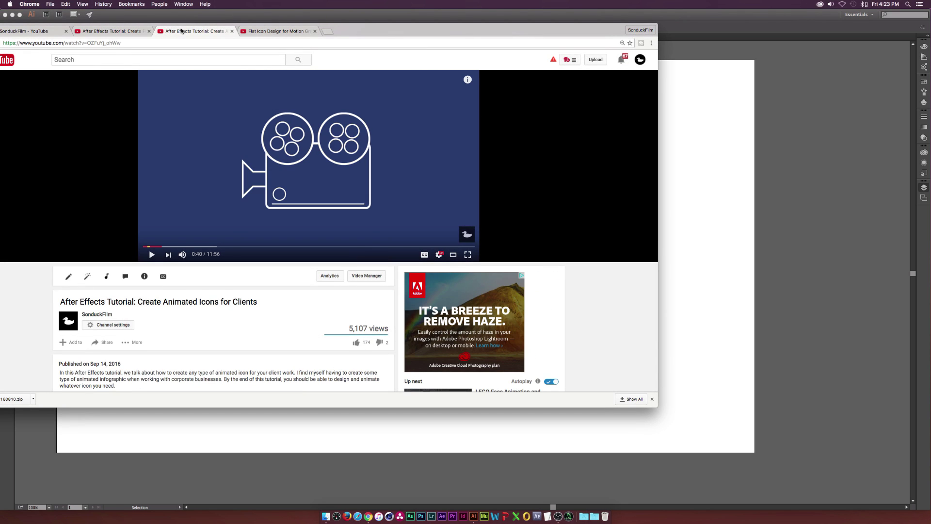
key(super+alt+Left)
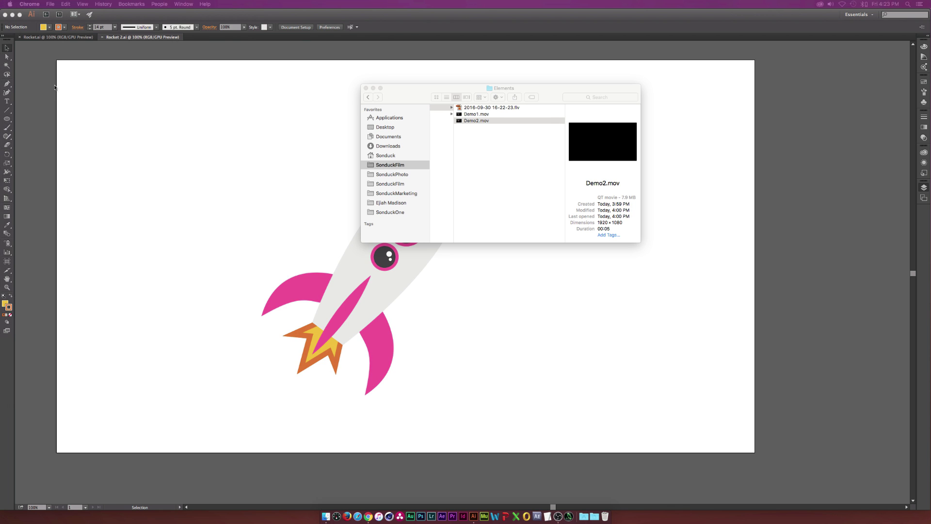
In Illustrator, select and deselect the rocket artwork, then start a new document
click(135, 155)
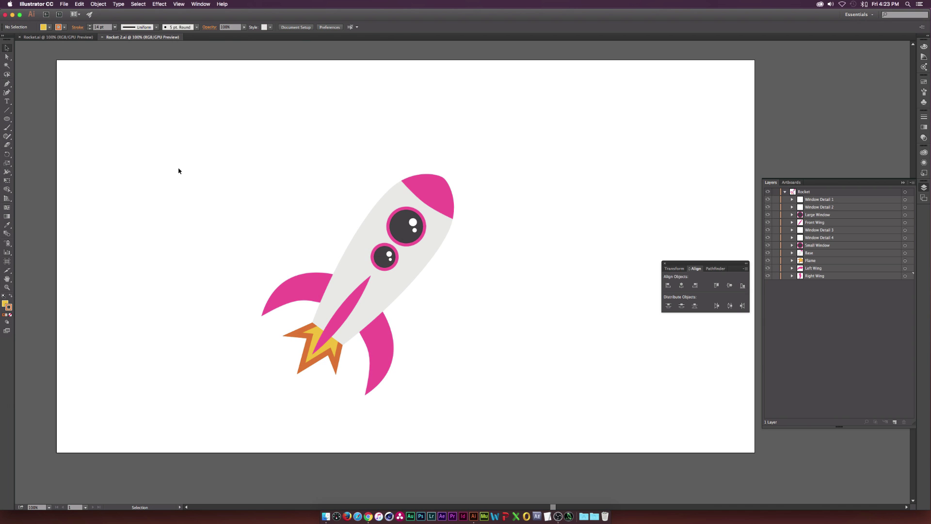
key(super+a)
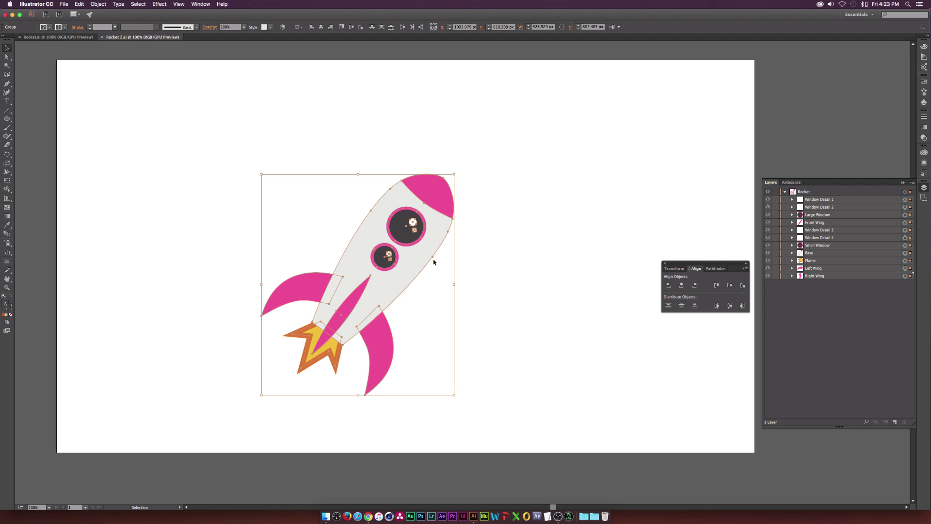
click(480, 259)
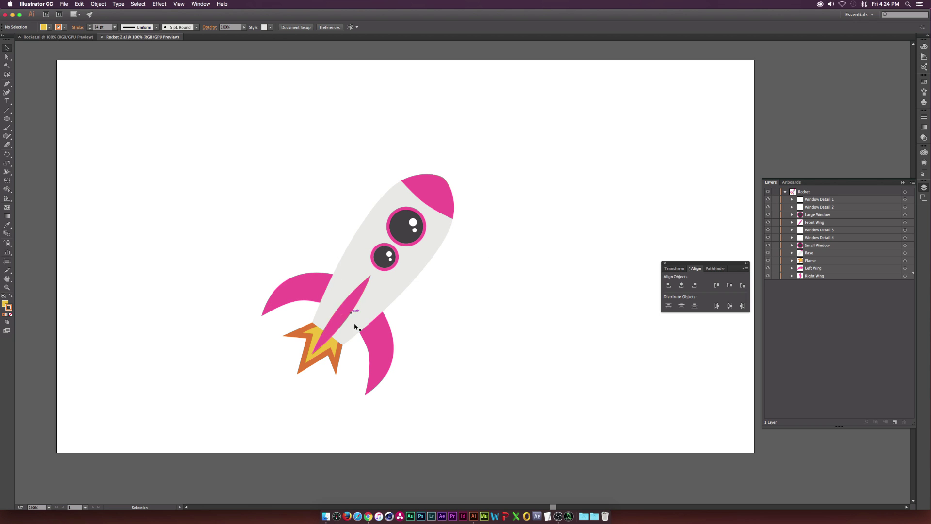
drag(261, 349, 234, 399)
click(150, 196)
key(super+n)
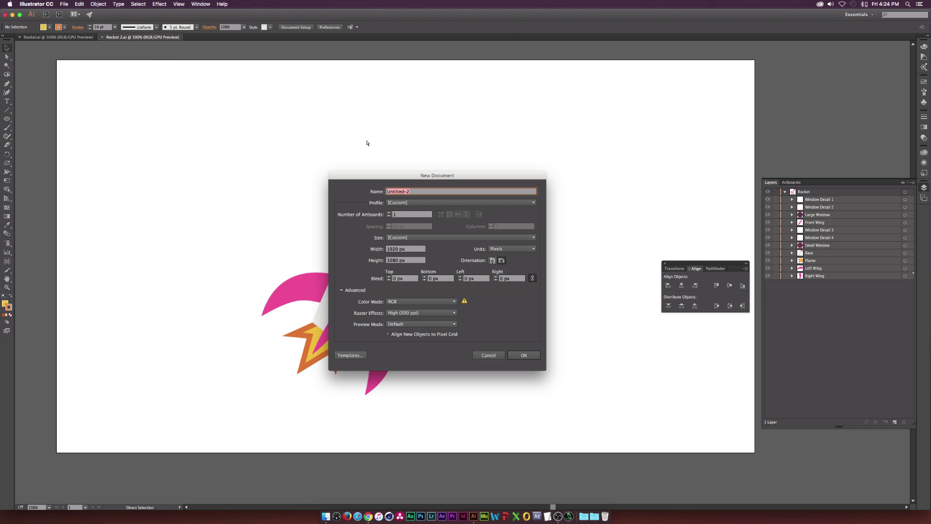
Create a new 1920 × 1080 px RGB document through File > New
click(489, 355)
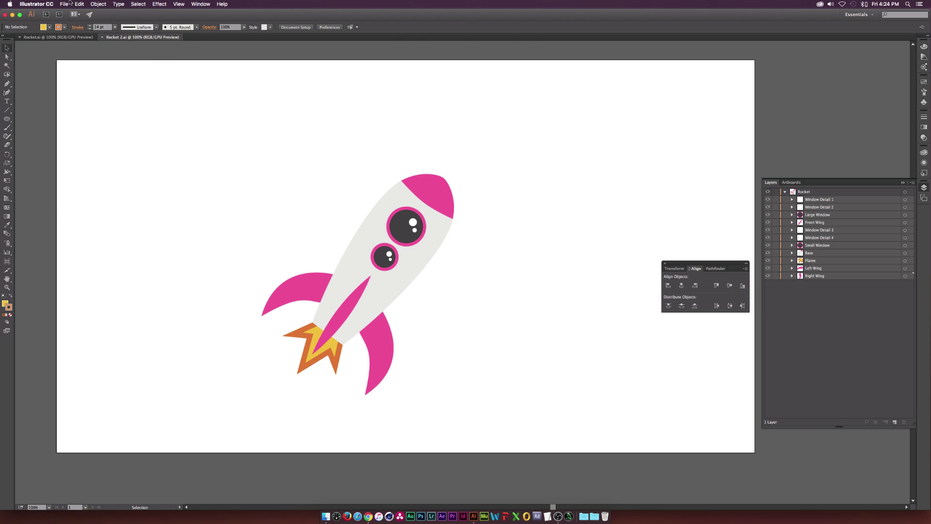
click(65, 4)
click(78, 13)
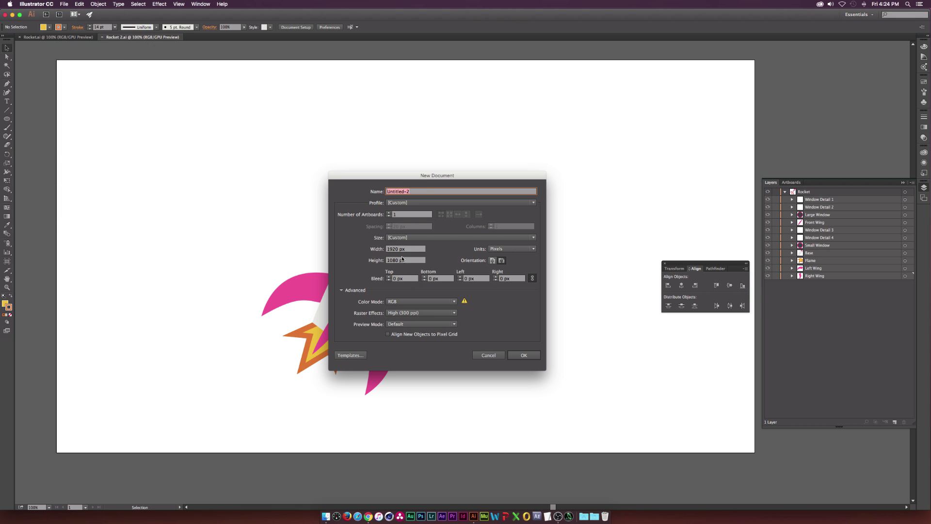
click(520, 356)
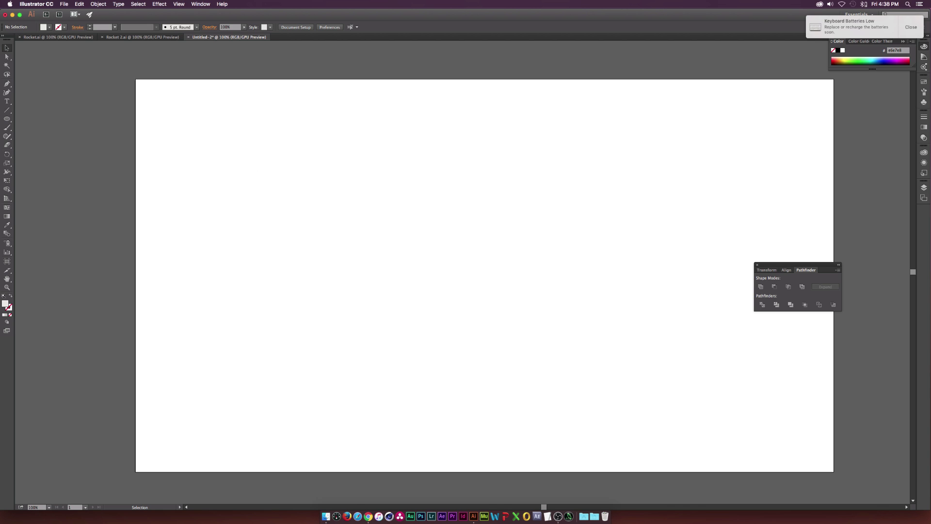
Draw a tall rectangle and a circle, then fit the circle onto the rectangle's top at matching width
drag(7, 119, 37, 121)
drag(397, 338, 519, 119)
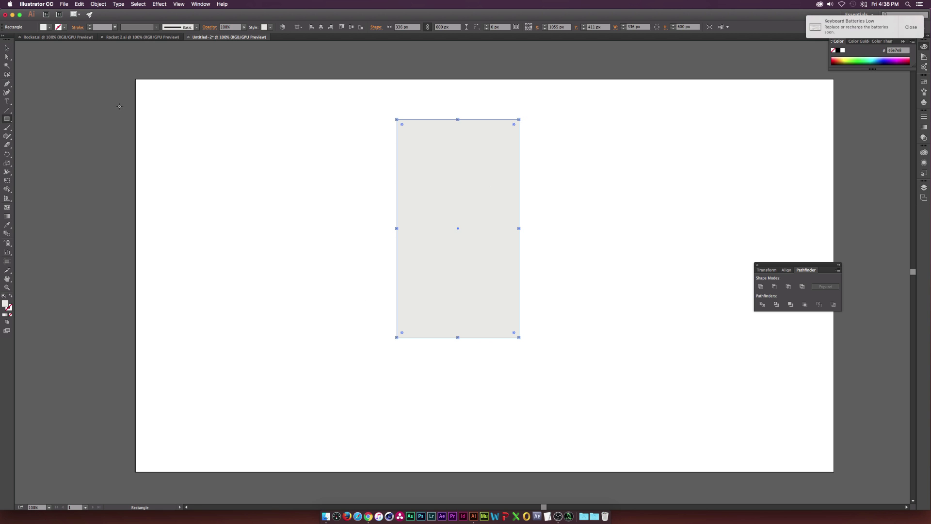
drag(10, 119, 30, 139)
drag(261, 237, 301, 173)
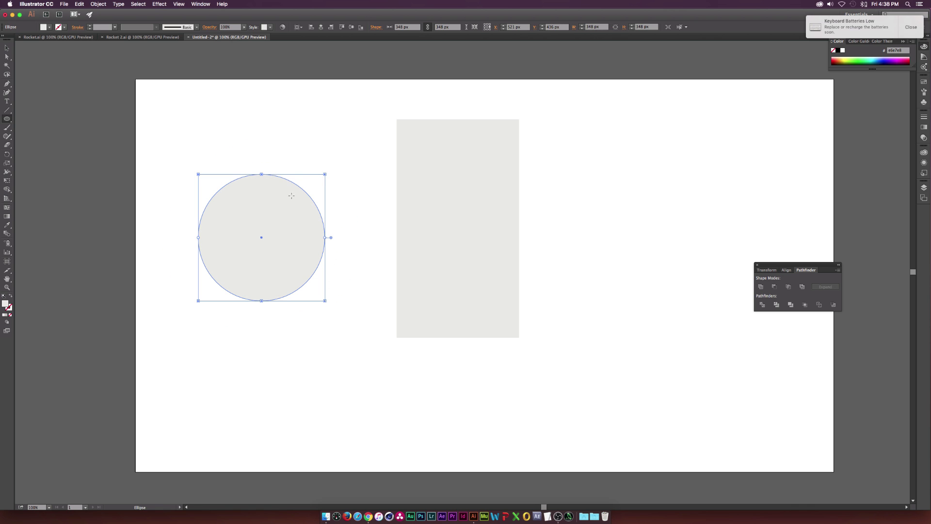
key(v)
drag(279, 223, 476, 165)
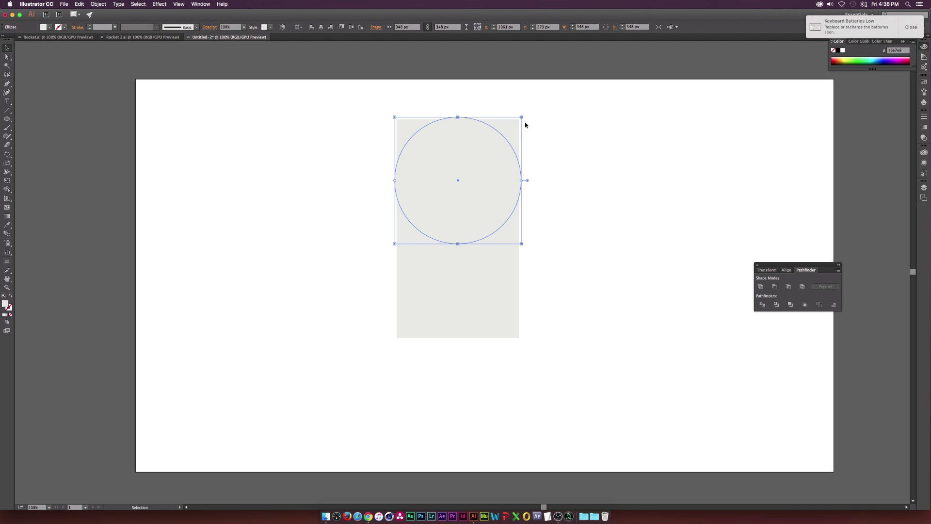
drag(522, 117, 518, 119)
click(312, 241)
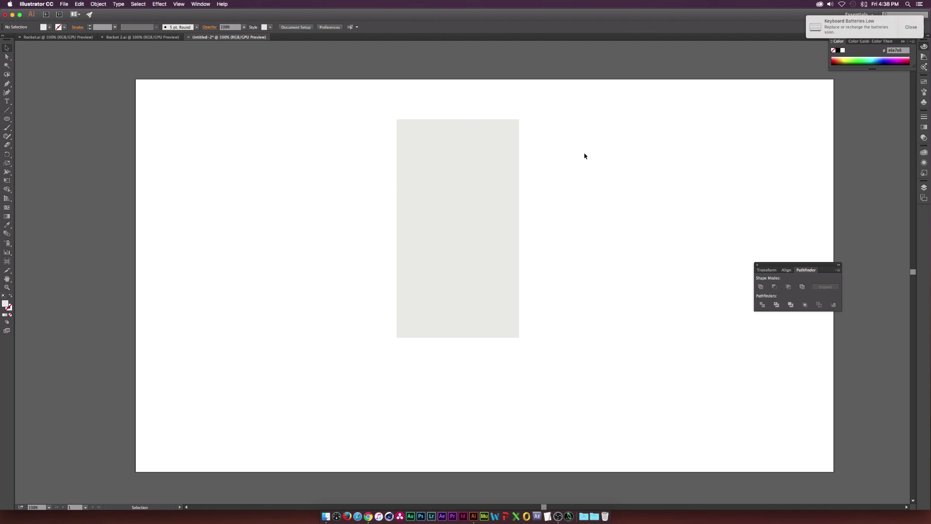
Move the circle over the rectangle's top edge and unite both shapes with Pathfinder
drag(484, 174, 484, 112)
drag(302, 312, 518, 223)
scroll(473, 160, up, 1)
drag(645, 156, 370, 431)
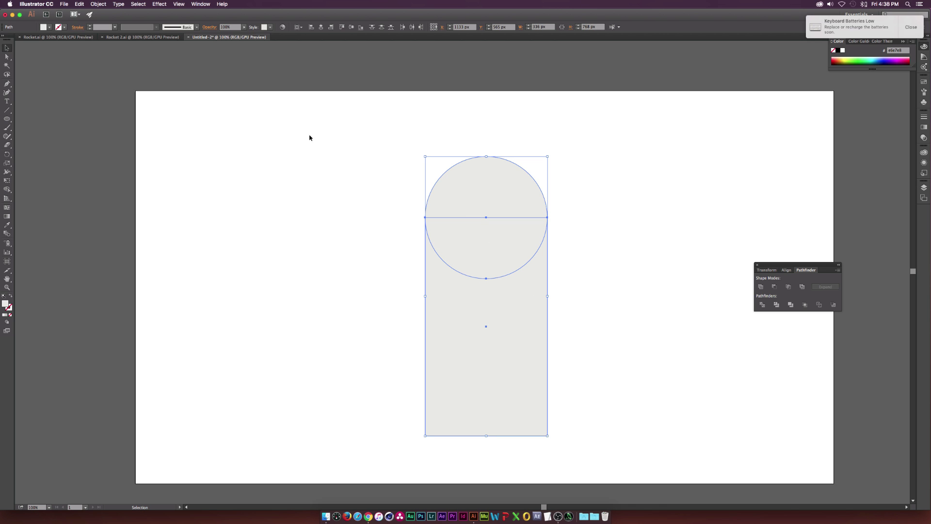
click(201, 4)
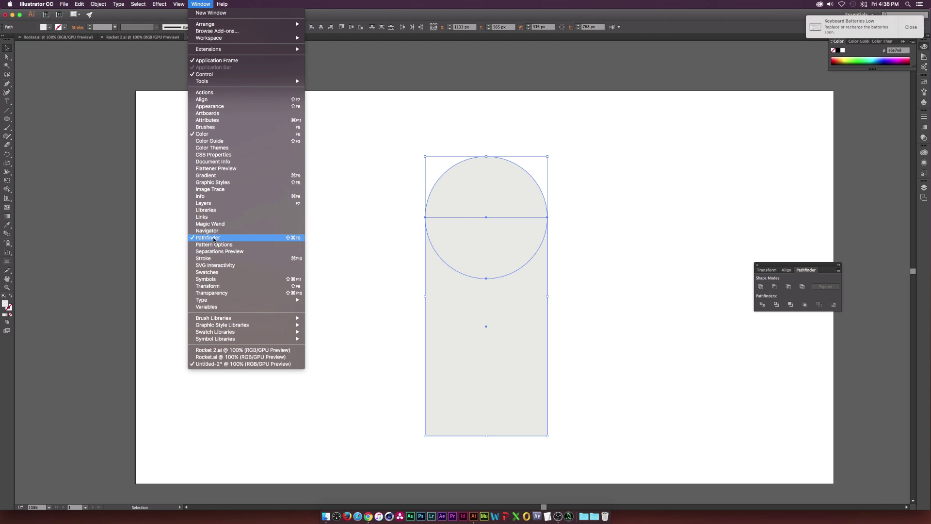
click(788, 286)
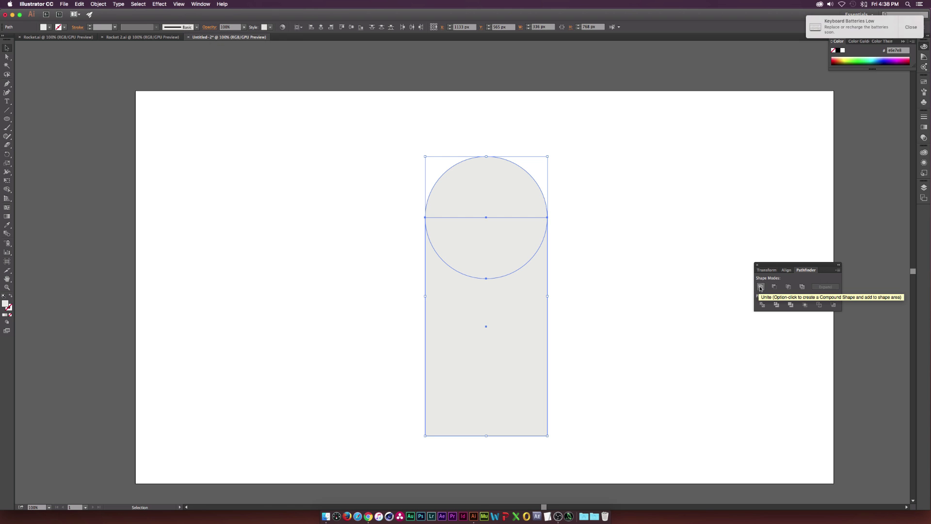
click(761, 287)
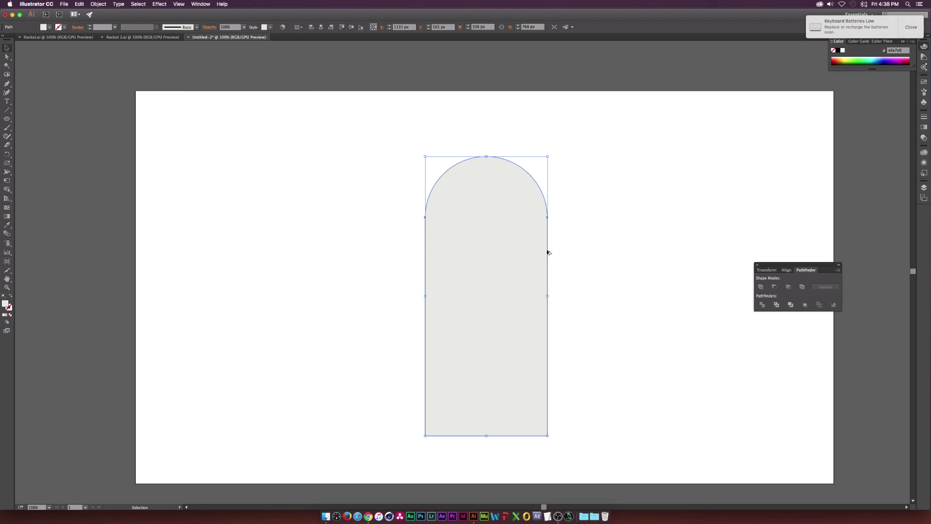
key(ctrl+1)
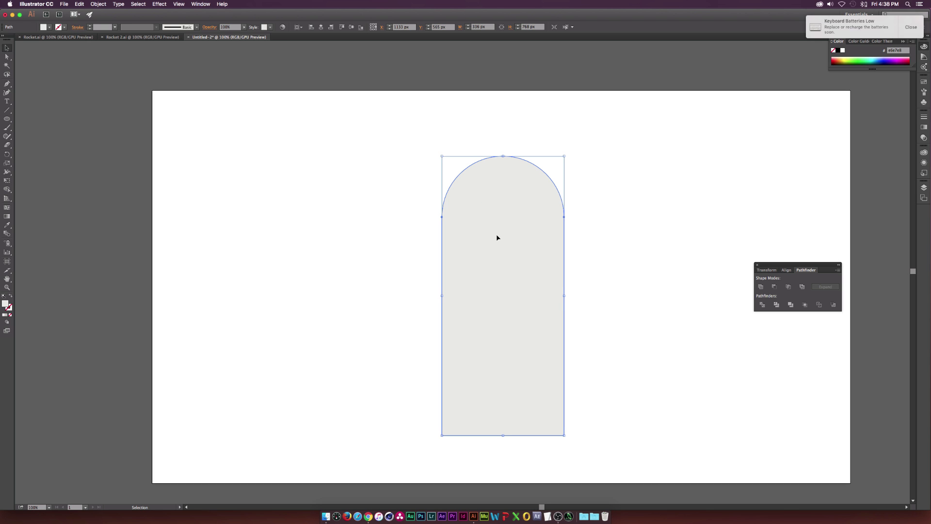
Move the arch's bottom-left corner inward and convert its left corner into a smooth curve
click(7, 56)
drag(442, 435, 469, 435)
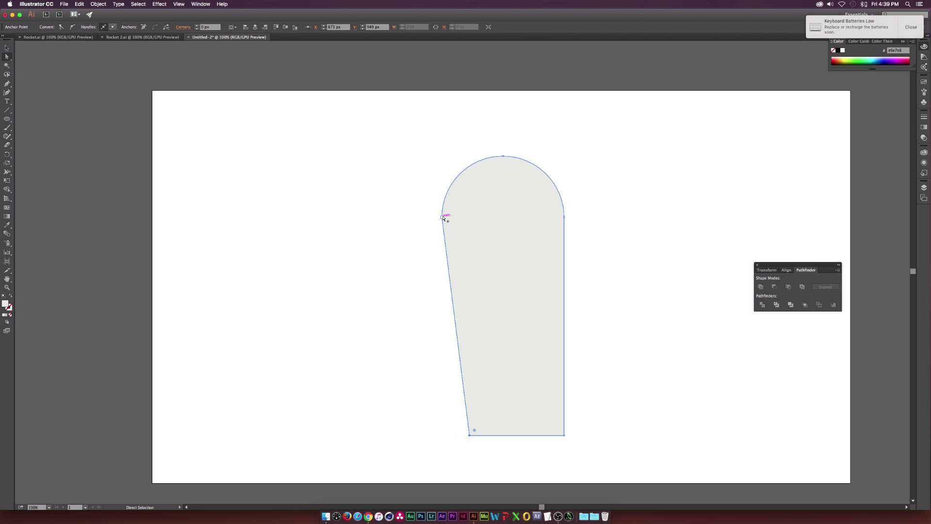
key(shift+c)
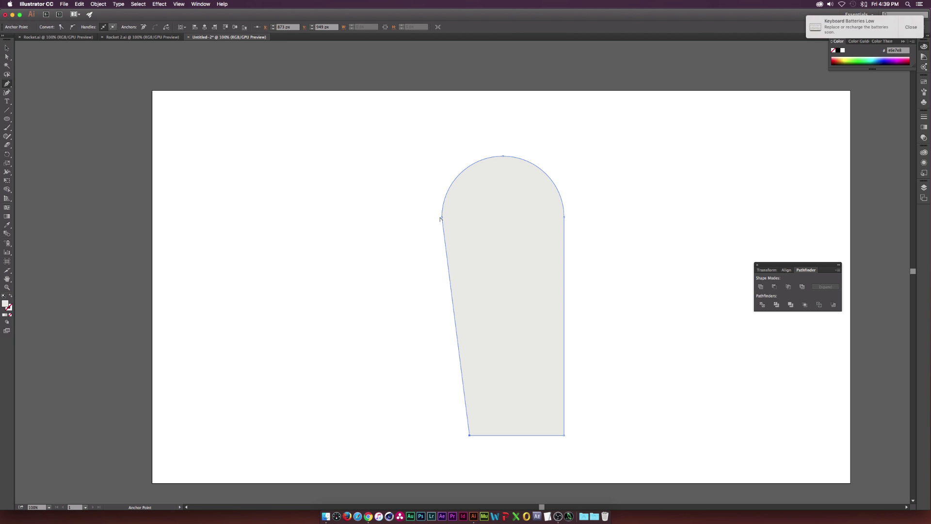
drag(442, 217, 437, 380)
key(a)
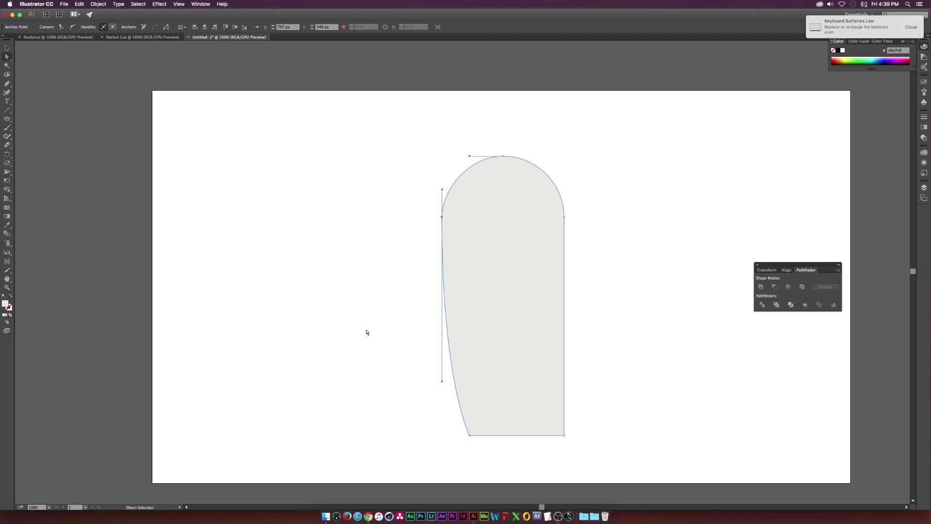
Reshape the arch's top-left curve and shift the left anchor right to slim the side
key(v)
click(373, 334)
click(480, 295)
key(a)
click(502, 156)
drag(474, 156, 490, 156)
click(442, 217)
drag(442, 217, 462, 217)
Adjust the left curve's direction handle and move the bottom-left point rightward
click(374, 225)
click(495, 199)
drag(461, 191, 462, 171)
click(383, 195)
click(490, 229)
drag(470, 435, 488, 435)
click(418, 420)
click(505, 243)
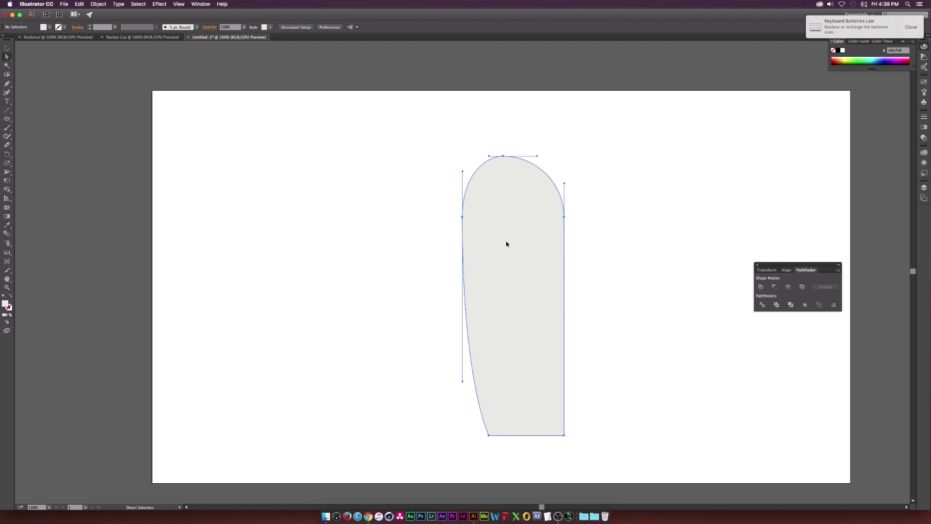
Delete the right-side and bottom-right anchors, straighten the right side, and select the top anchors
key(p)
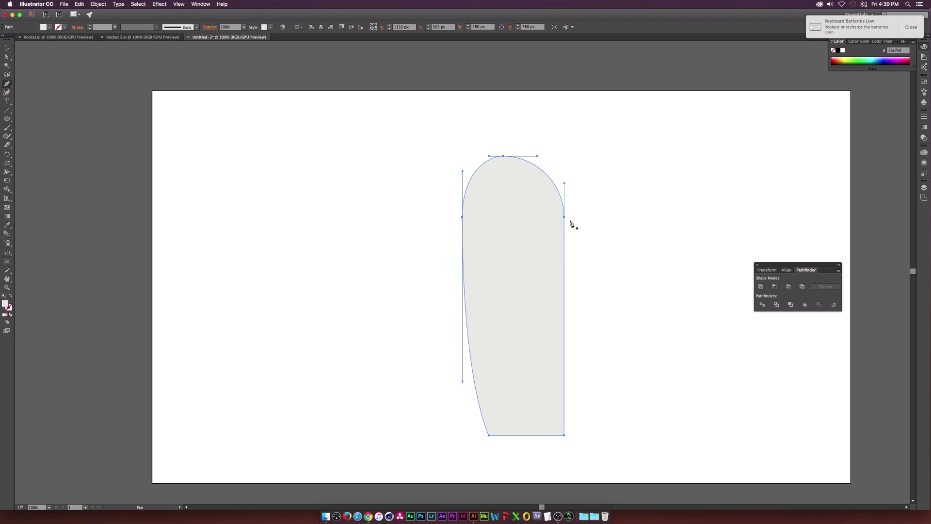
click(564, 217)
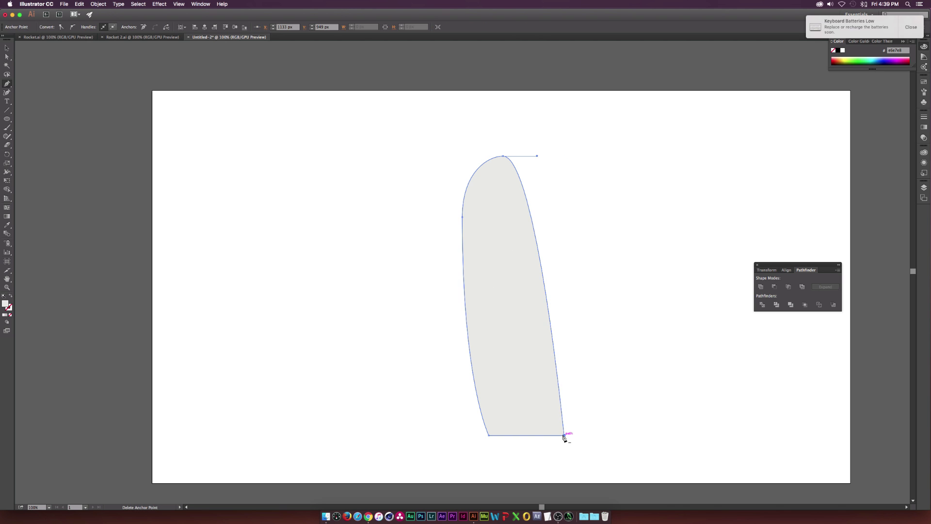
click(564, 435)
key(a)
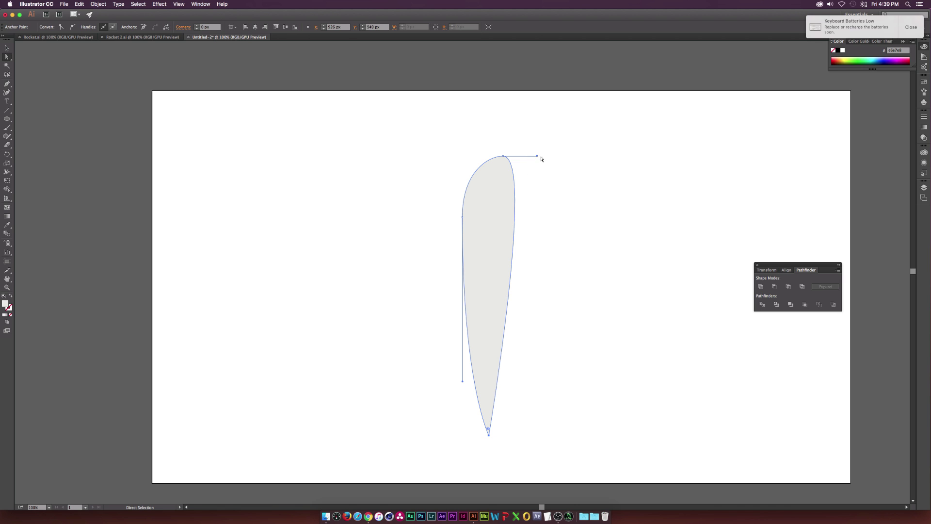
drag(537, 158, 504, 158)
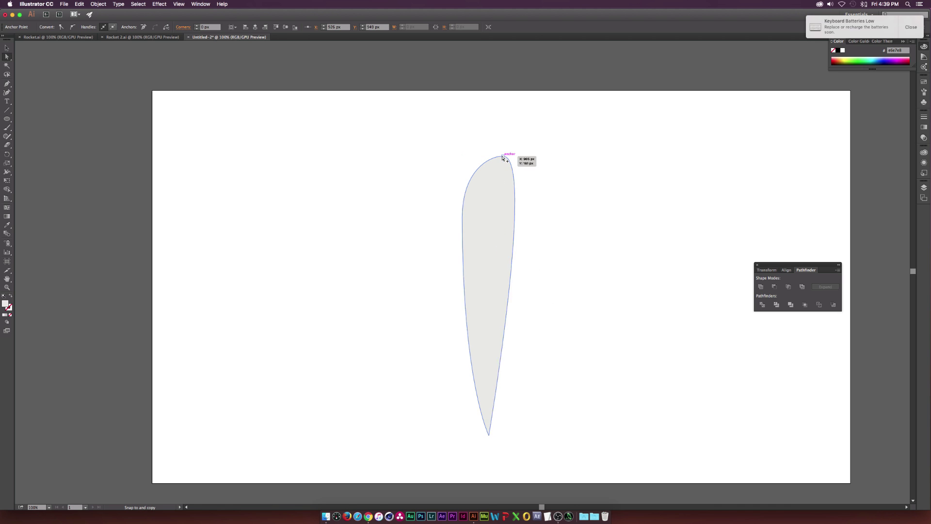
click(563, 167)
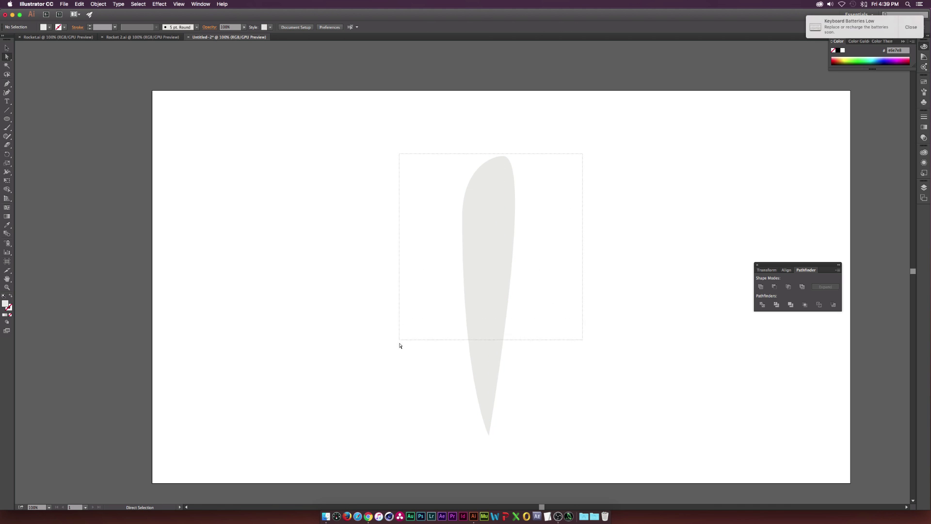
drag(401, 338, 401, 339)
key(v)
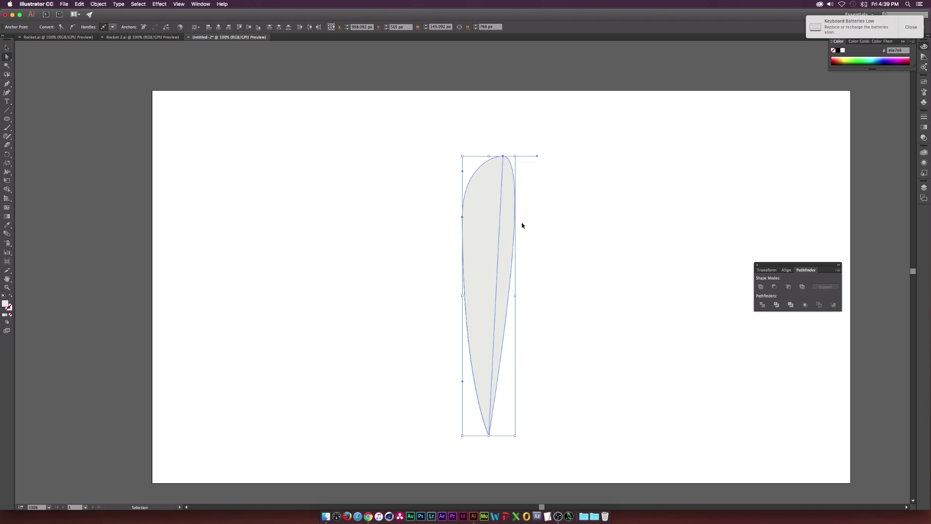
Paste a copy of the half shape in place, reflect it vertically, and move it beside the original
key(a)
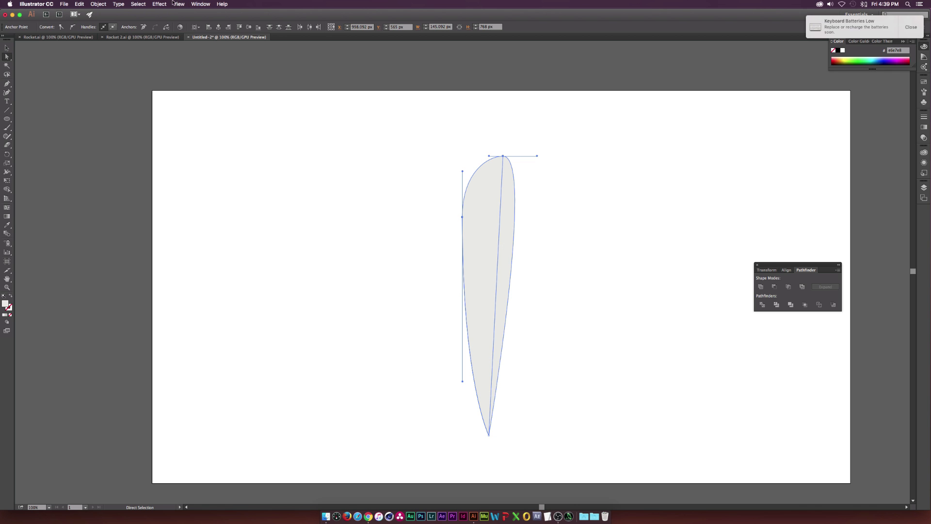
click(79, 4)
click(95, 63)
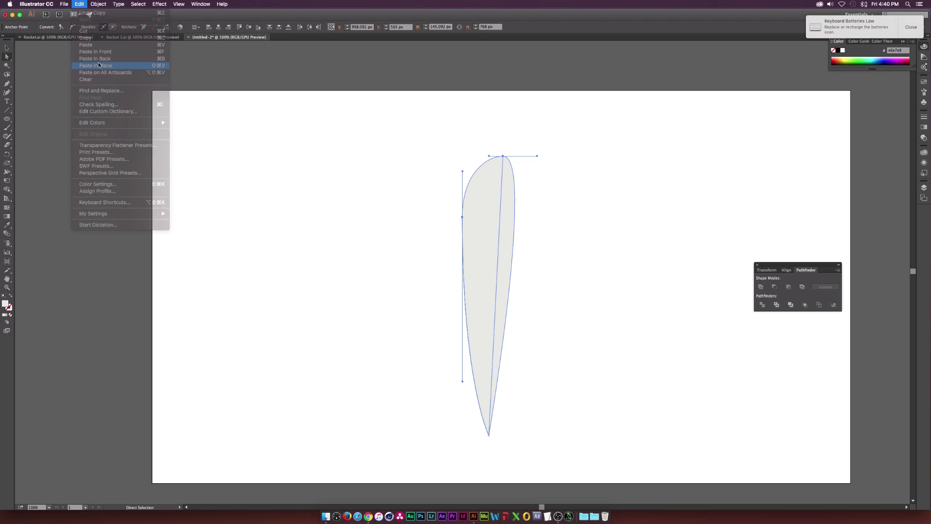
click(105, 2)
mouse_move(112, 13)
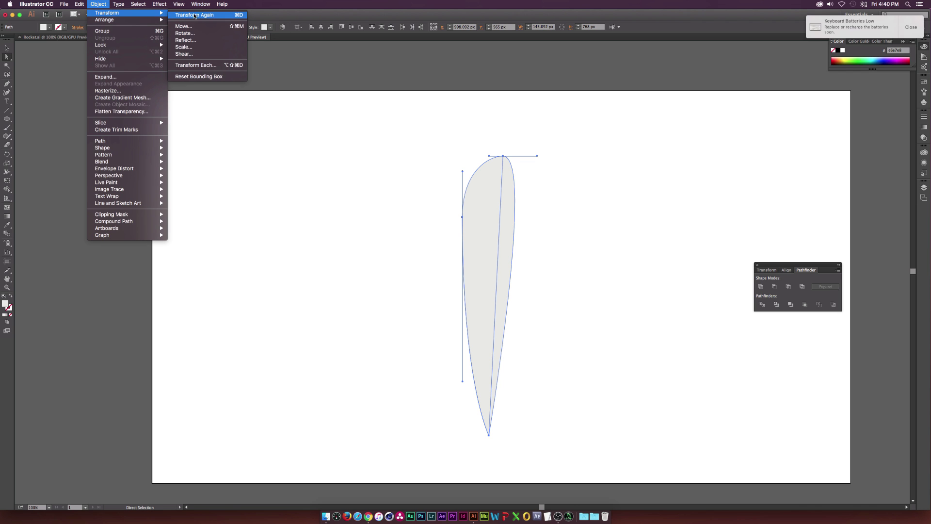
click(208, 41)
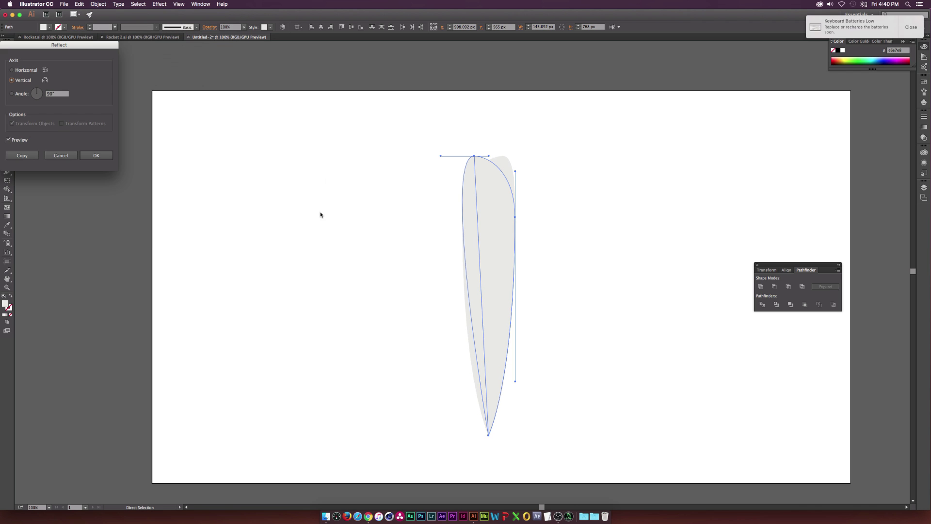
click(111, 155)
drag(492, 218, 527, 220)
click(580, 185)
click(519, 118)
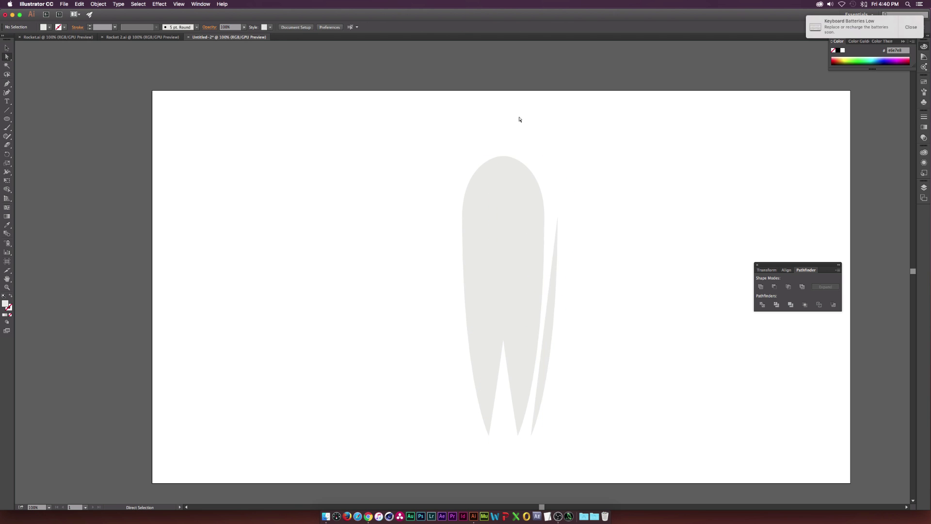
key(v)
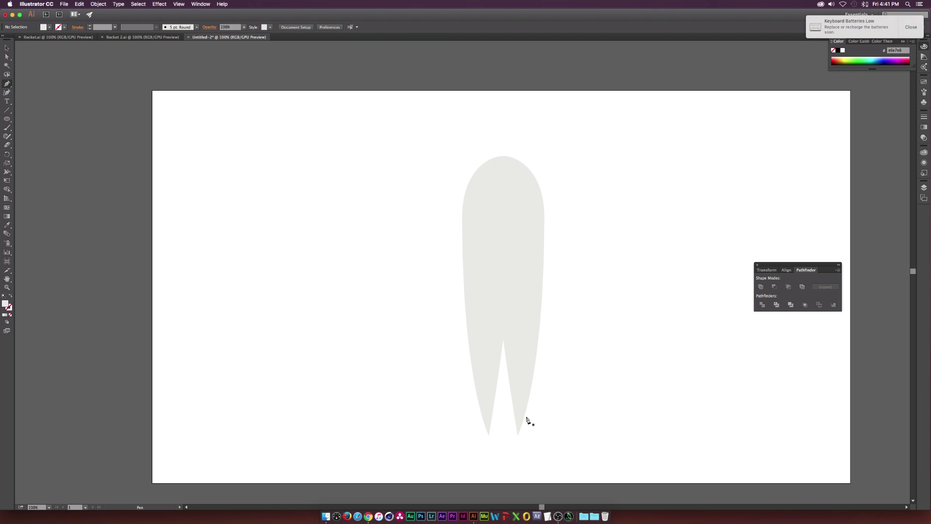
Pen-draw a filler shape over the bottom notch and unite all pieces into one body
click(518, 435)
click(489, 435)
click(483, 351)
click(492, 320)
click(517, 348)
click(520, 420)
click(519, 438)
key(v)
click(425, 429)
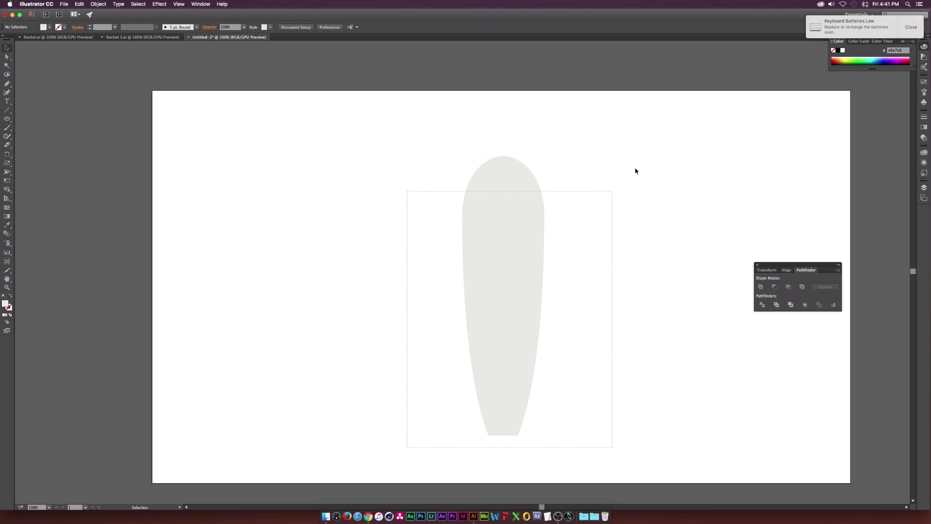
key(super+a)
click(761, 287)
click(602, 281)
Shorten the rocket body from the bottom and move it down and left on the artboard
click(497, 422)
drag(502, 438, 503, 365)
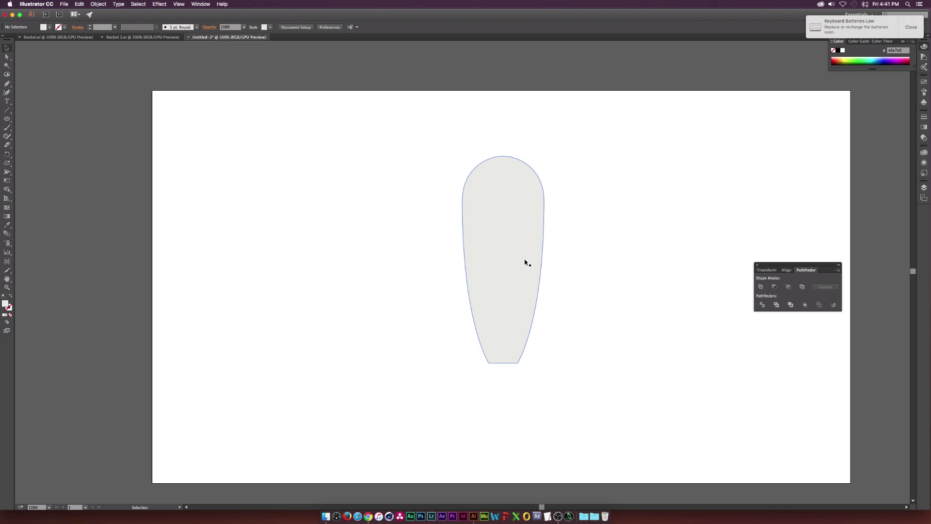
drag(544, 260, 555, 260)
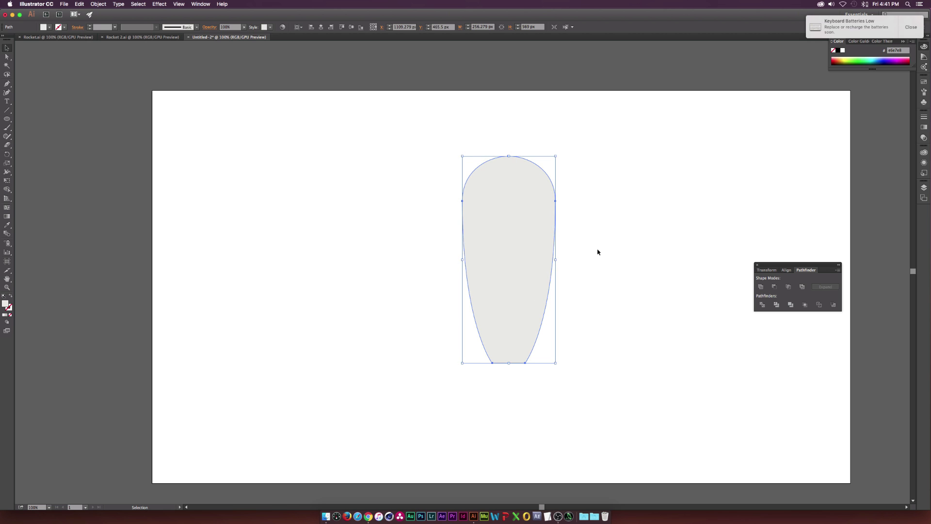
click(595, 250)
click(539, 251)
key(super+z)
click(588, 255)
drag(519, 262, 496, 277)
key(super+minus)
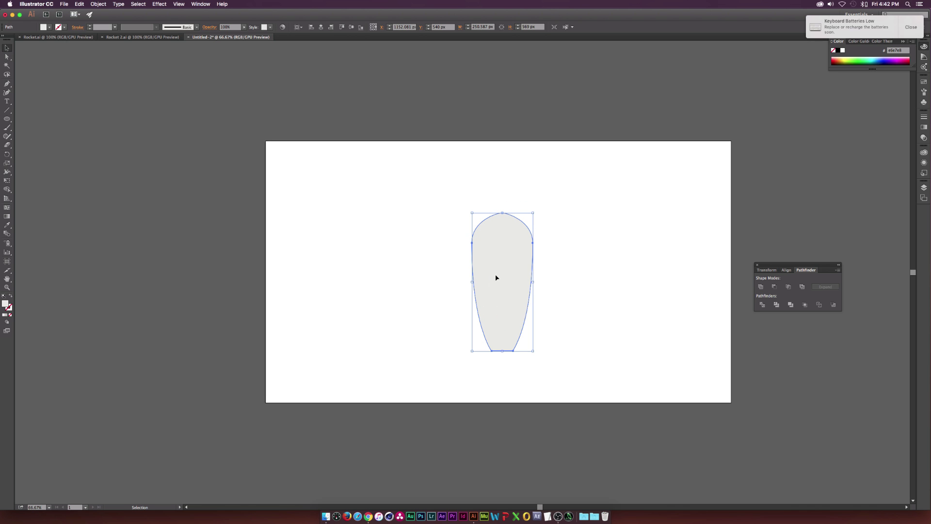
click(398, 279)
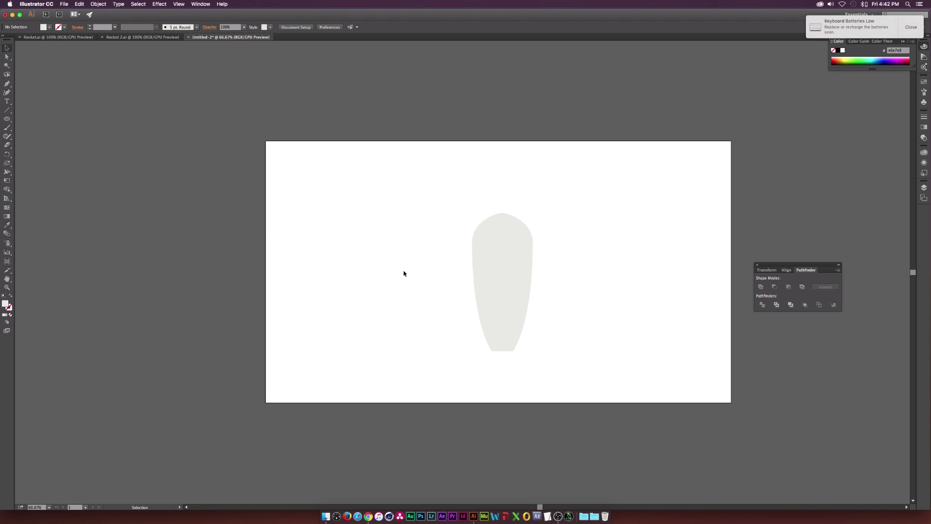
Pen-draw a curved fin shape extending from the rocket body's lower left side
click(7, 84)
key(super+plus)
key(super+plus)
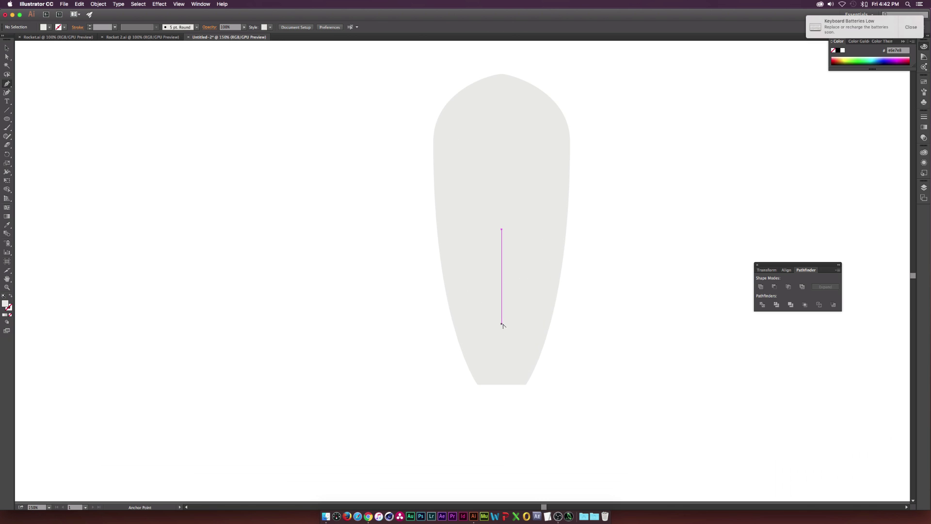
click(473, 273)
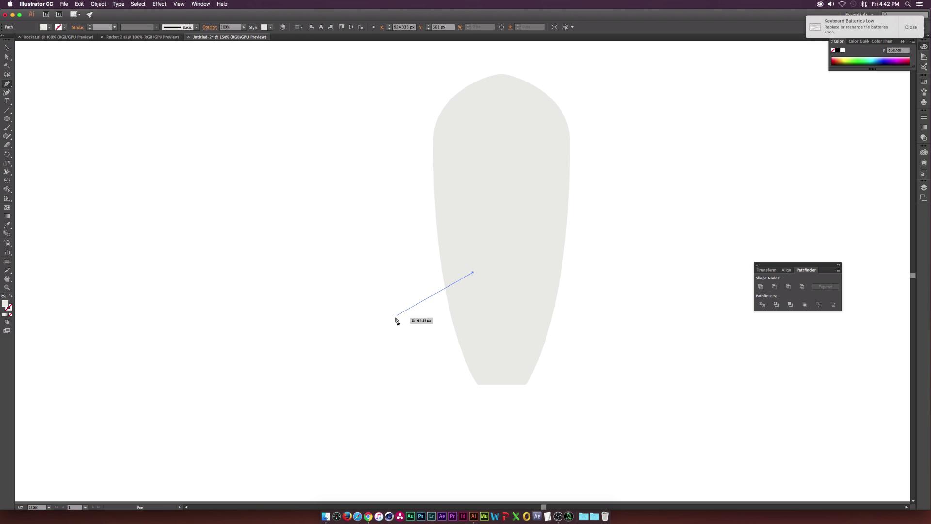
shift+click(363, 385)
drag(365, 389, 357, 455)
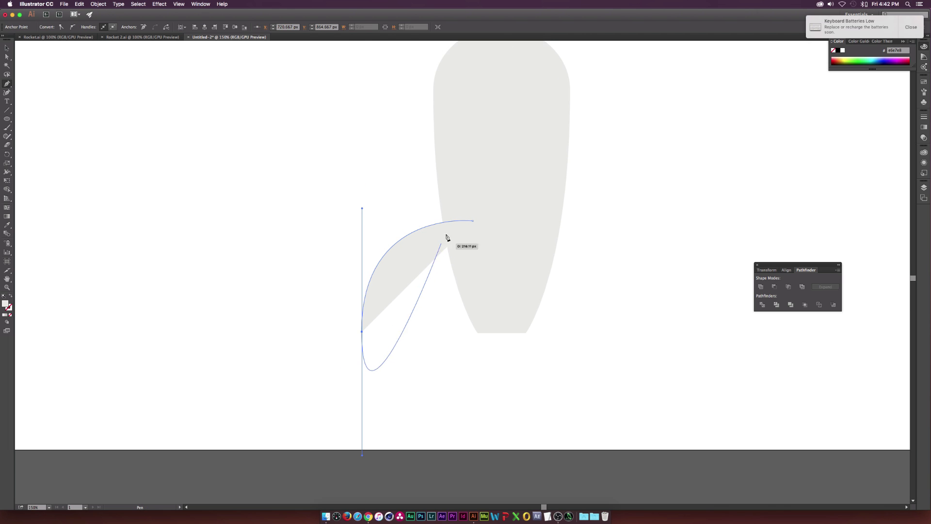
click(362, 333)
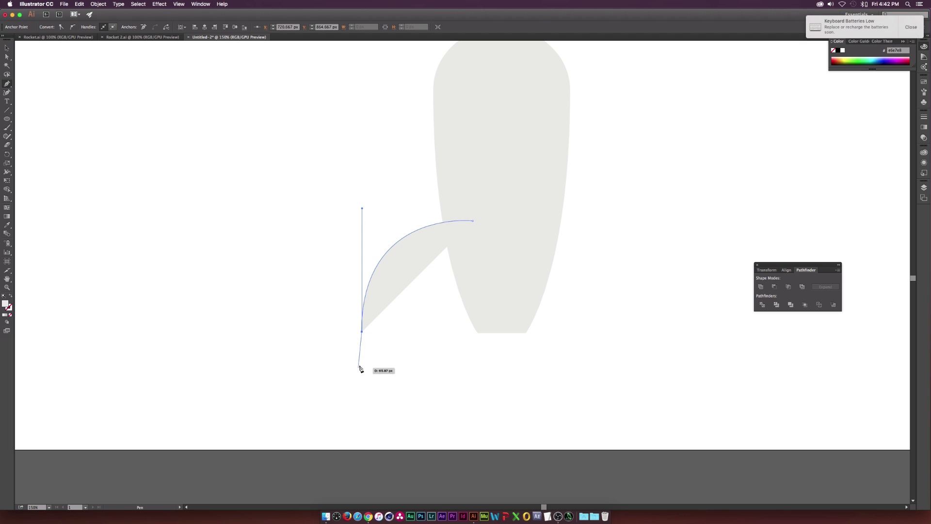
drag(473, 250, 554, 257)
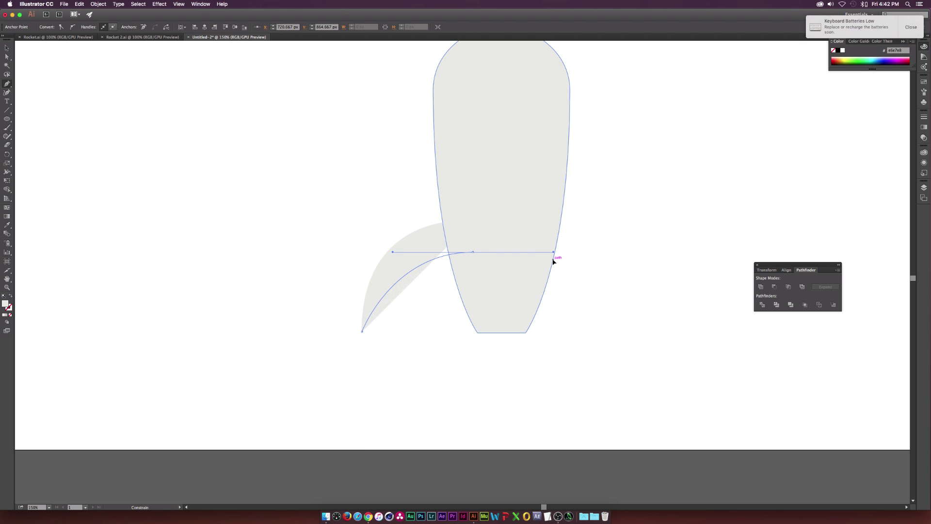
drag(484, 253, 473, 251)
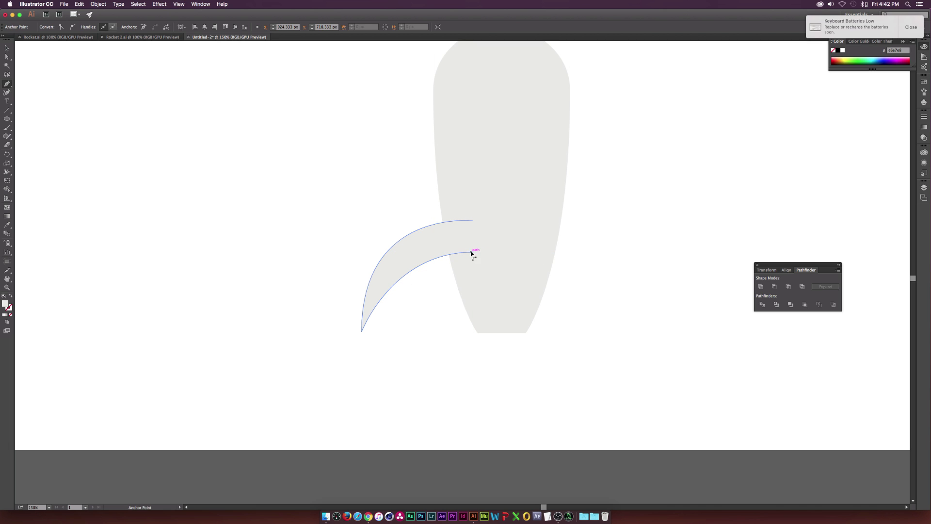
click(473, 221)
Fill the rocket body with a lighter grey swatch and the fin with pink ff689a
key(v)
click(510, 159)
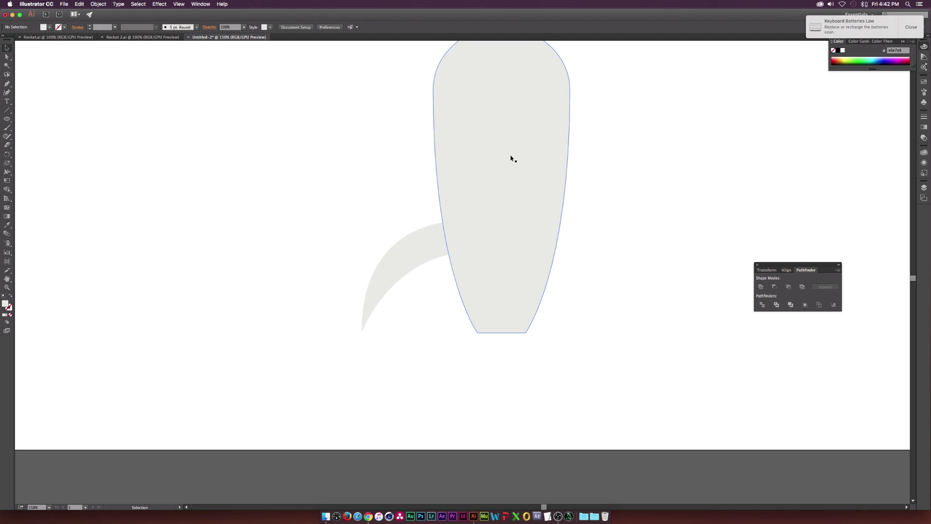
click(49, 27)
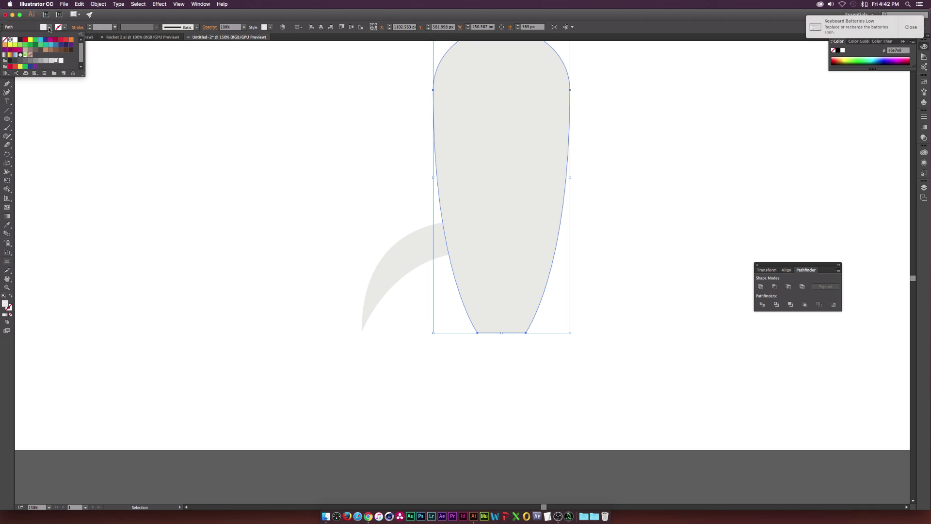
click(61, 61)
click(401, 243)
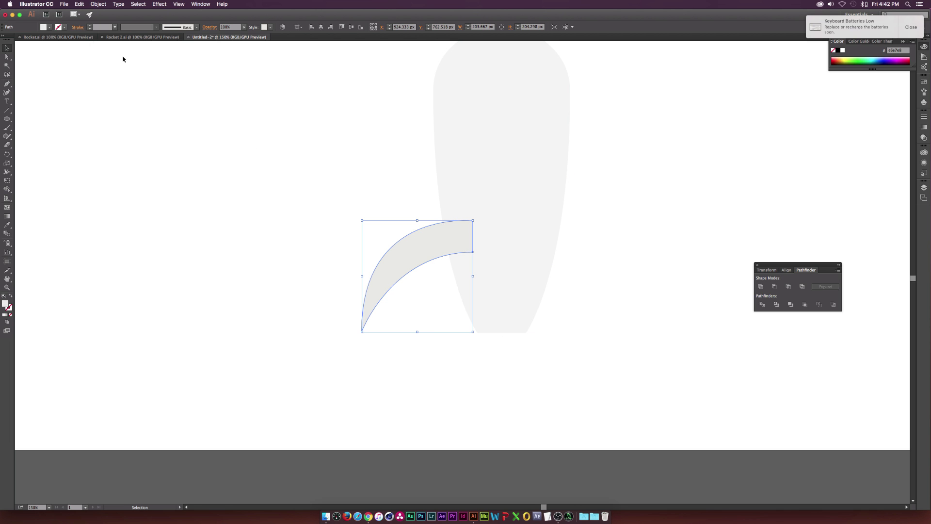
double_click(6, 304)
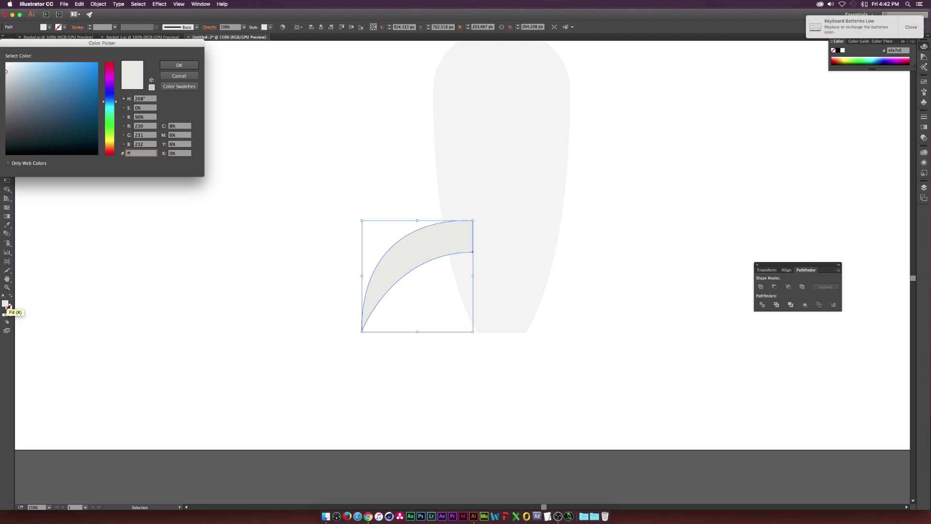
key(Return)
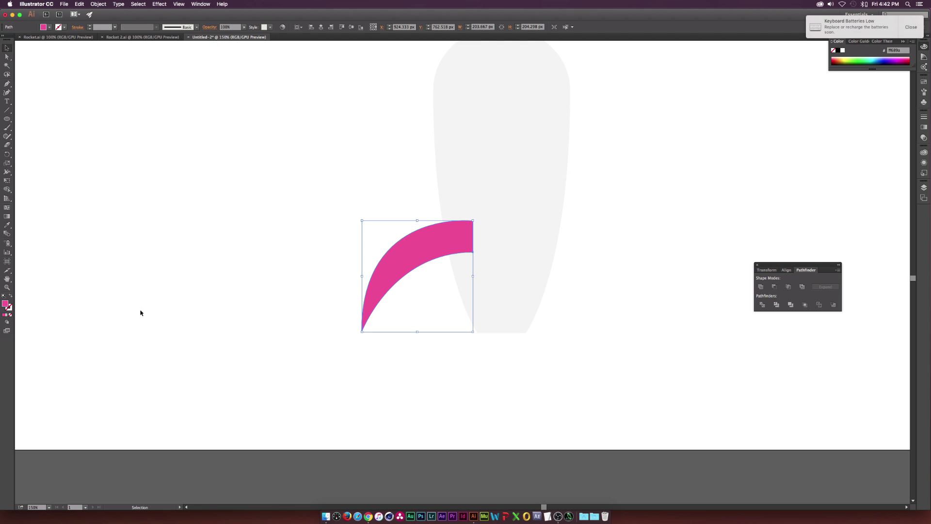
Send the pink fin behind the grey rocket body
click(187, 211)
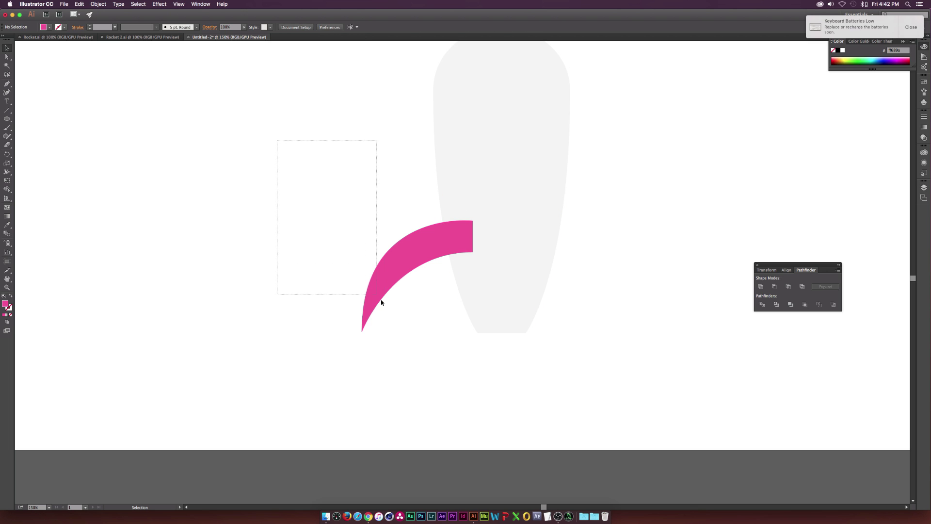
click(398, 256)
right_click(415, 249)
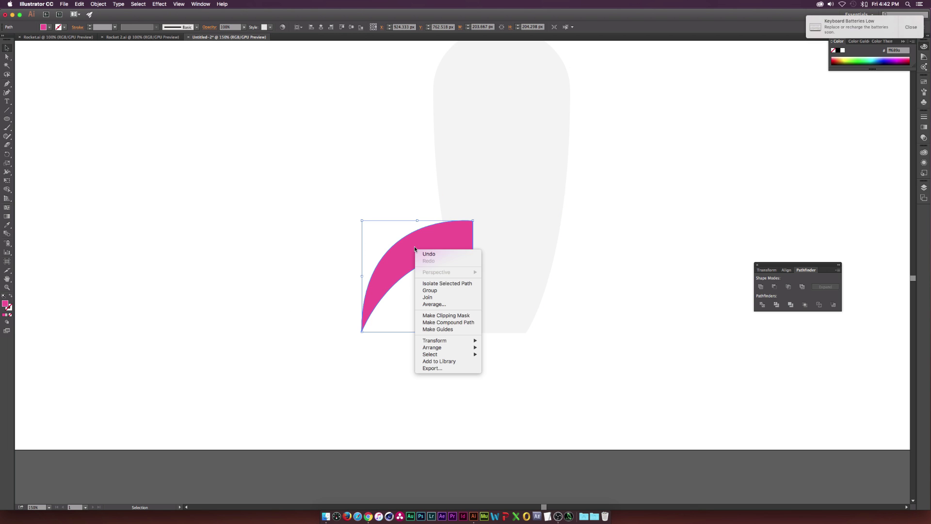
mouse_move(461, 347)
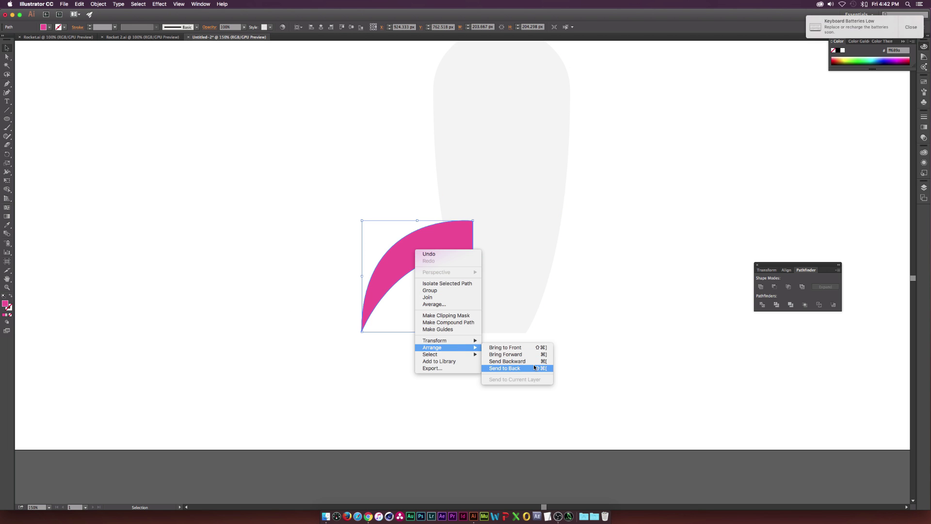
click(546, 368)
Copy the pink fin shape and paste a copy in place
click(382, 254)
key(a)
click(396, 265)
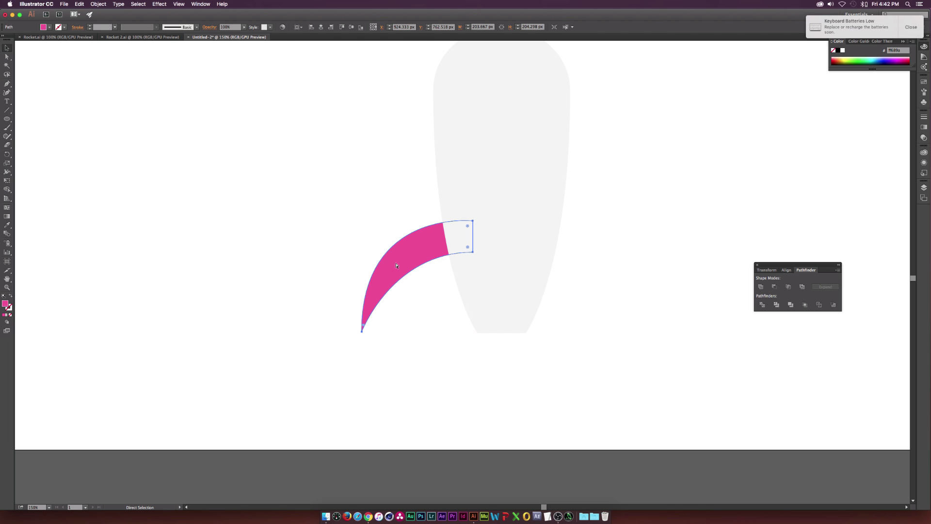
key(v)
click(79, 4)
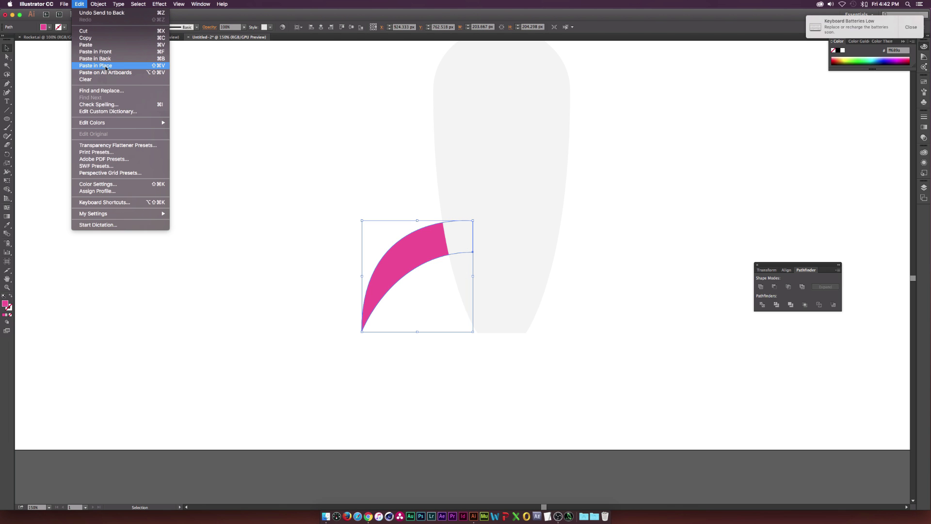
click(97, 62)
Reflect the fin copy vertically and move it to the rocket's right side
click(100, 5)
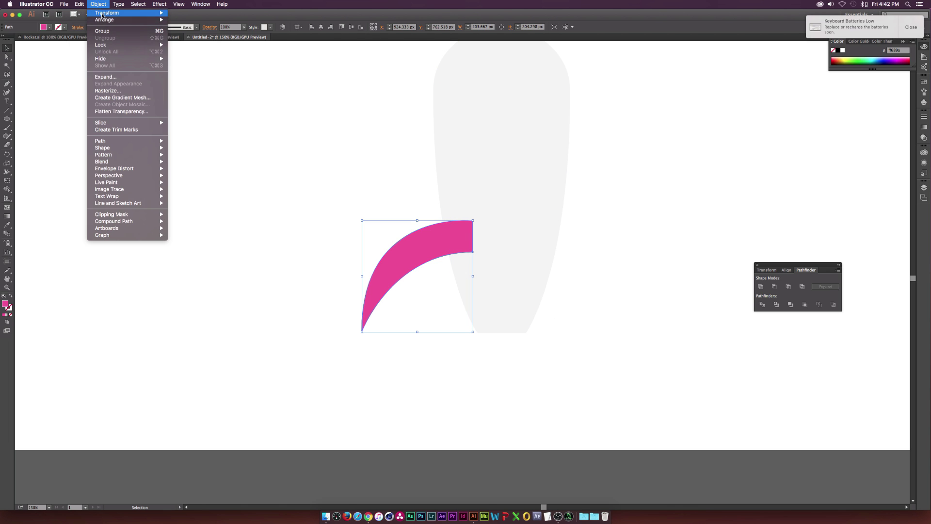
mouse_move(103, 18)
click(215, 40)
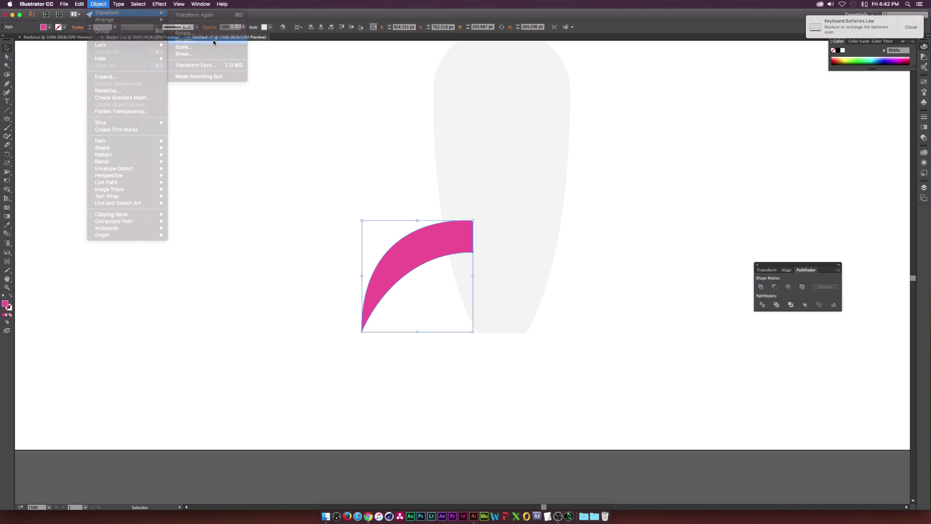
key(Return)
drag(435, 262, 609, 265)
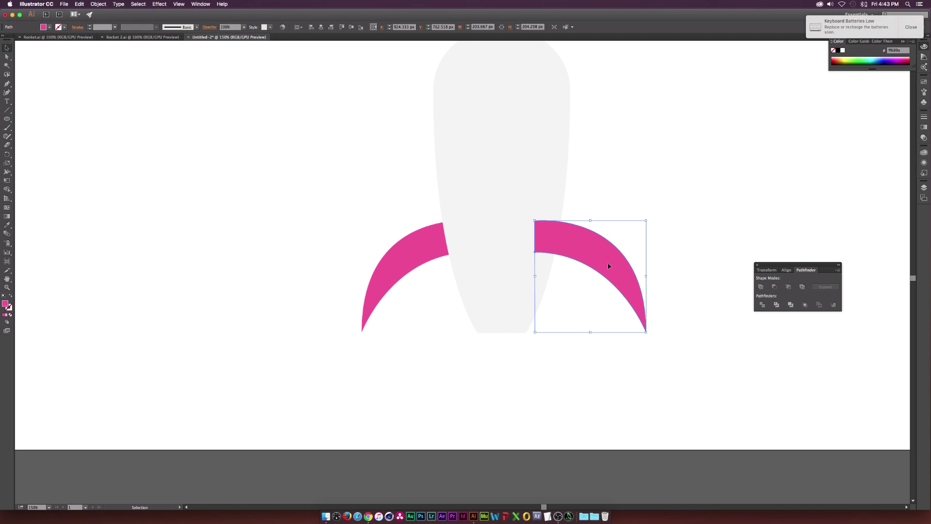
Send the right fin to the back, behind the rocket body
right_click(611, 265)
mouse_move(630, 364)
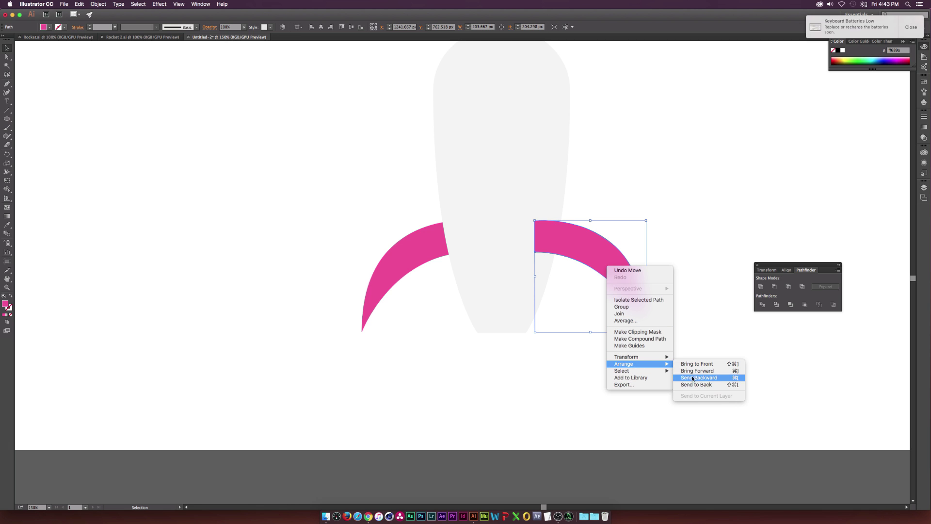
click(693, 384)
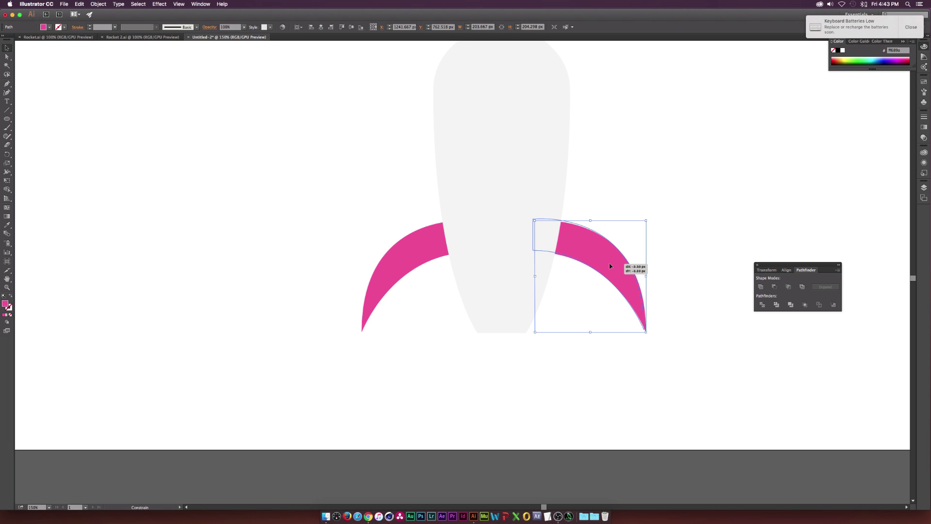
click(668, 227)
scroll(667, 227, down, 1)
scroll(499, 239, up, 2)
scroll(570, 269, right, 2)
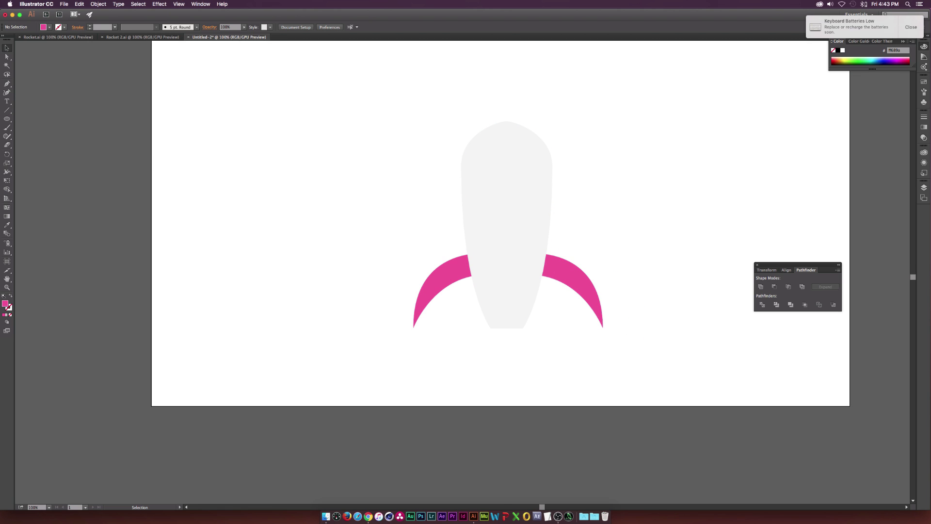
Draw a tall, thin pink ellipse to the left of the rocket
drag(10, 121, 29, 136)
drag(336, 321, 349, 192)
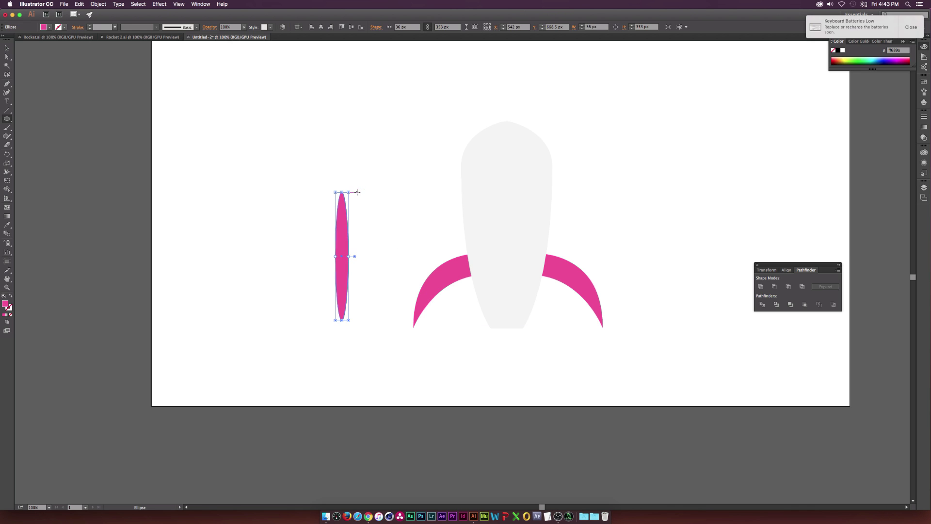
click(7, 48)
scroll(242, 229, right, 3)
scroll(242, 229, up, 1)
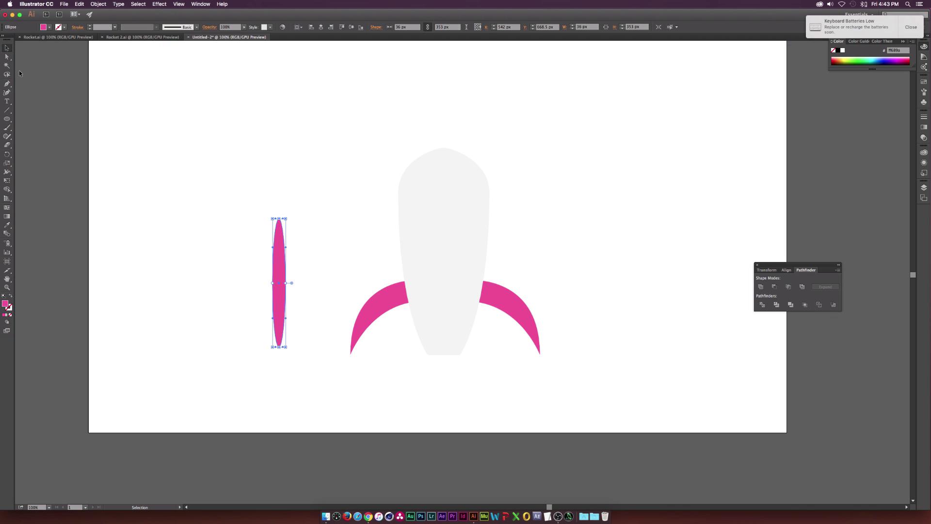
Convert the ellipse's top and bottom anchors into sharp corner points
click(7, 84)
scroll(234, 194, up, 2)
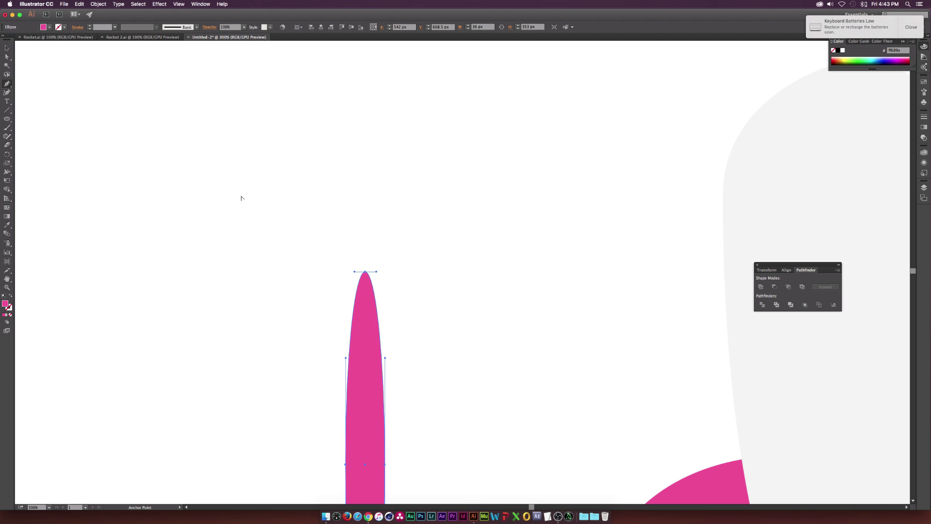
click(366, 273)
scroll(376, 307, down, 5)
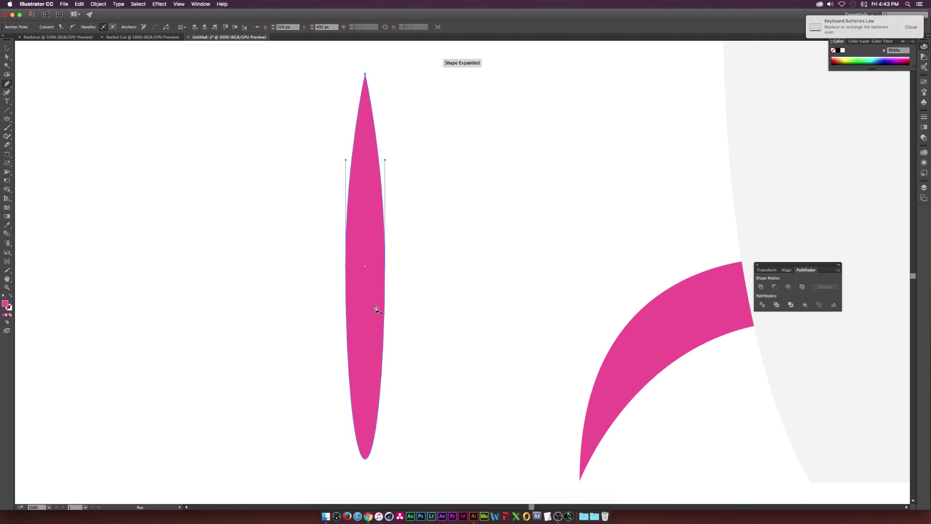
click(365, 458)
scroll(430, 333, down, 2)
key(p)
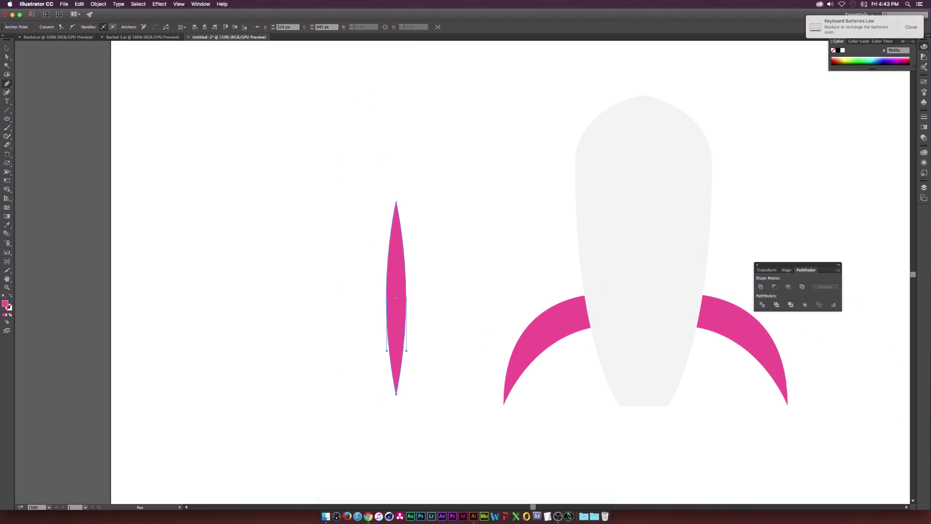
Move the pointed fin onto the rocket's centre, narrow it, and nudge it lower
click(7, 49)
drag(394, 279, 644, 321)
mouse_move(655, 252)
mouse_down()
mouse_move(645, 253)
mouse_move(653, 251)
mouse_up()
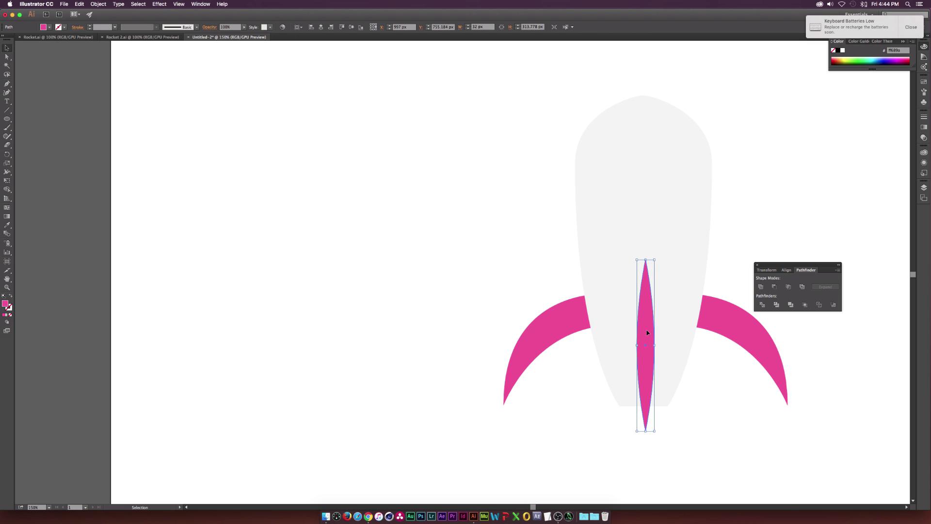
click(753, 214)
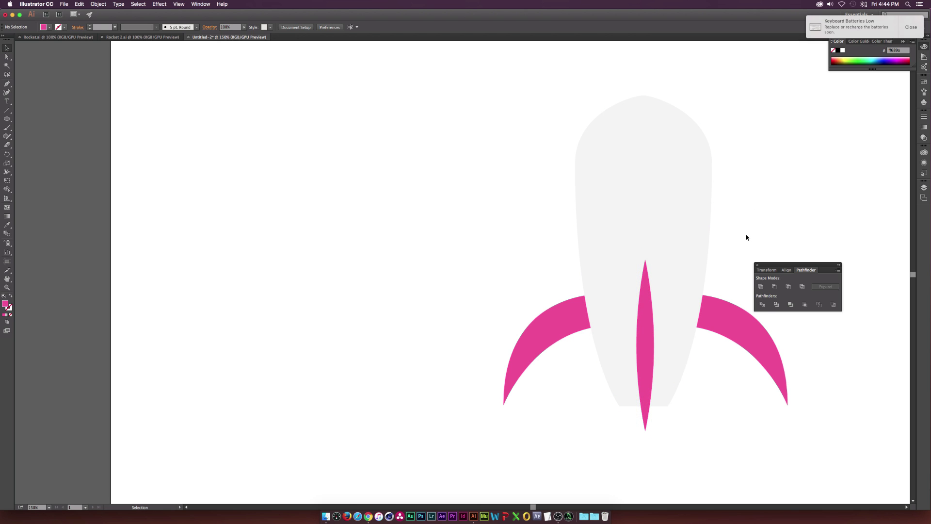
scroll(747, 225, down, 1)
scroll(554, 262, right, 3)
drag(596, 279, 595, 288)
click(680, 227)
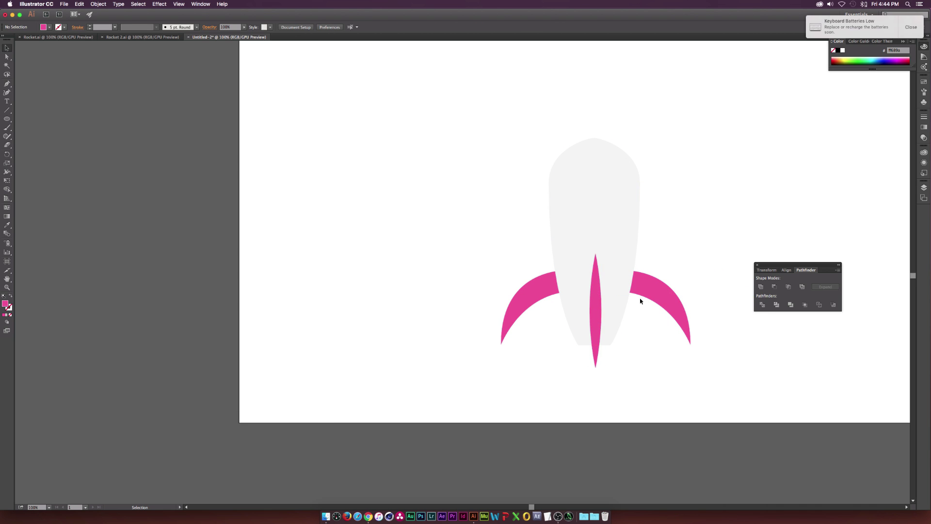
Draw a circle with a dark grey fill and a thick pink outline
drag(10, 123, 36, 138)
drag(391, 273, 410, 259)
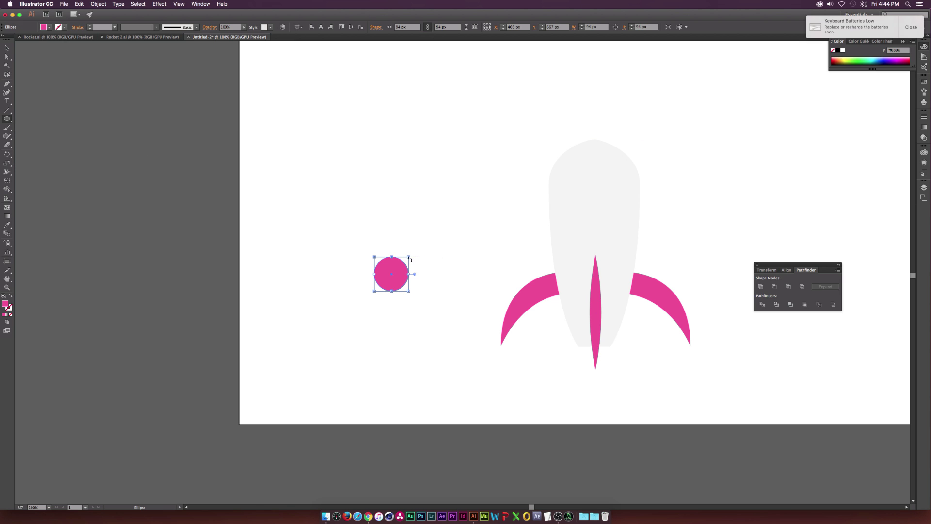
click(49, 28)
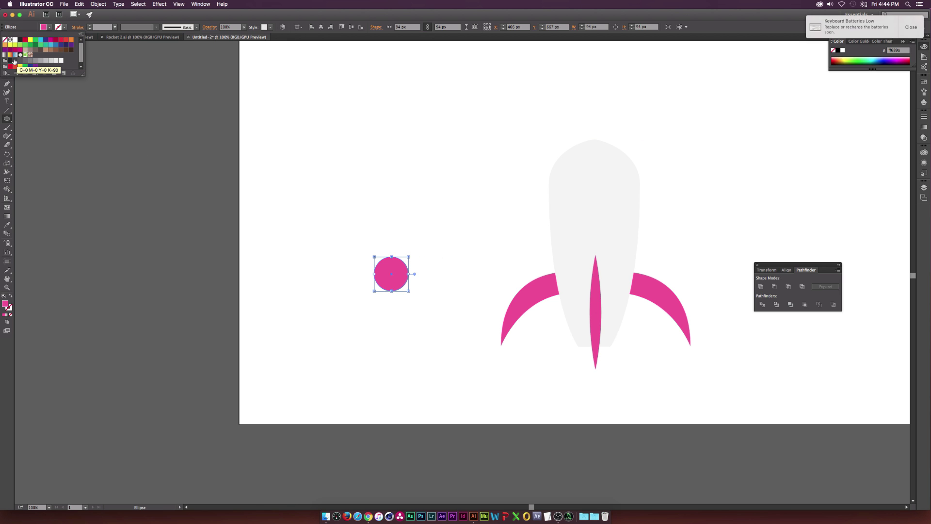
click(14, 61)
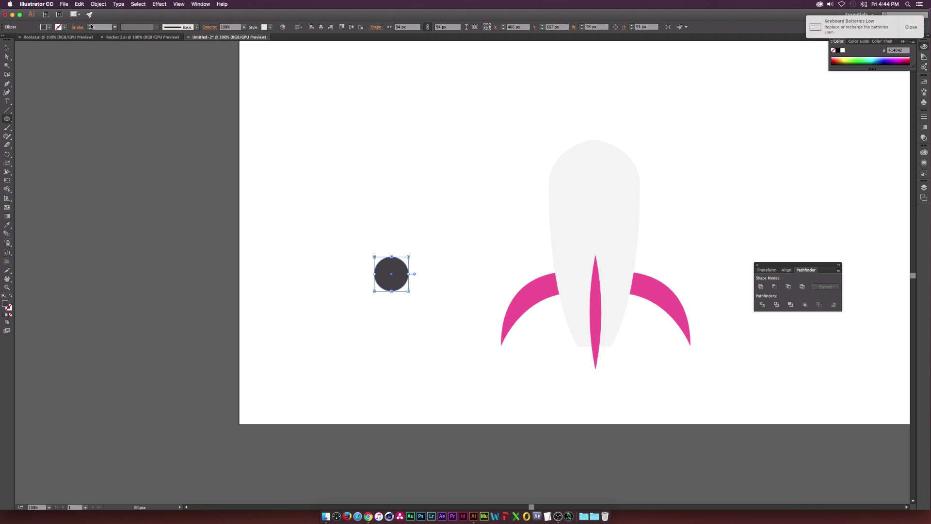
click(90, 26)
click(91, 26)
double_click(8, 308)
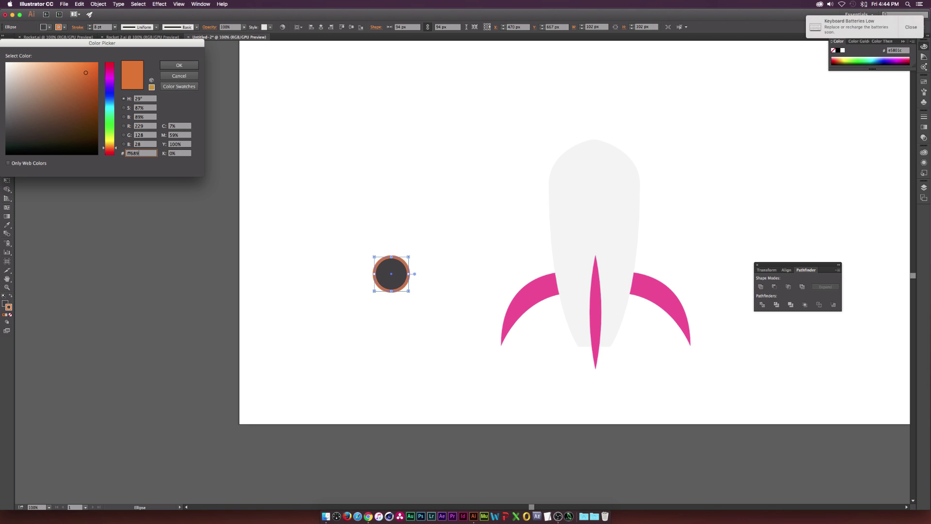
key(Return)
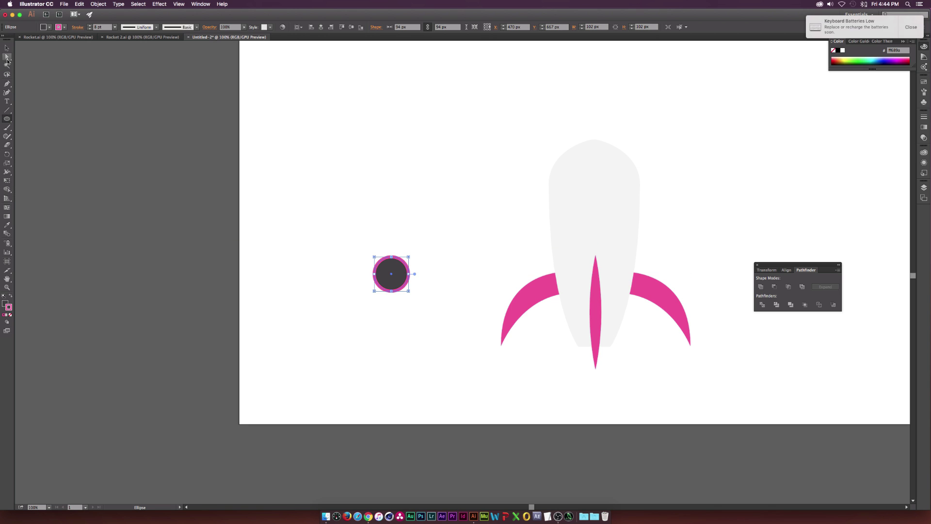
Move the circle onto the rocket body and lower the centre fin a little
drag(408, 281, 600, 234)
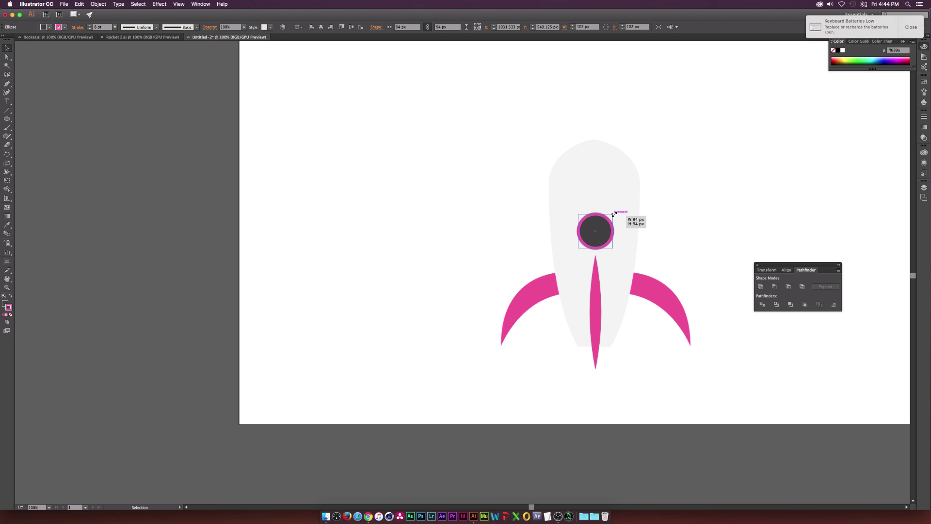
key(super+shift+a)
drag(589, 280, 592, 296)
Make a smaller circle inside the porthole
click(601, 236)
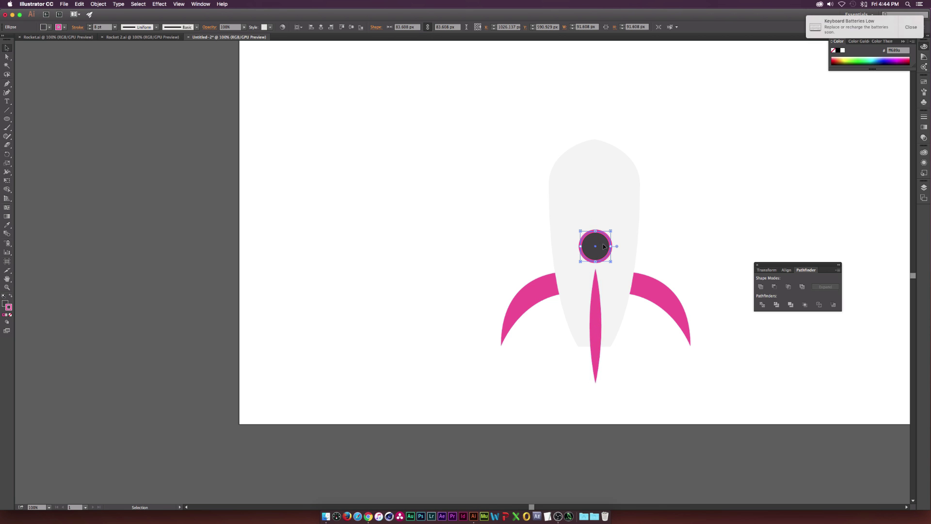
key(super+equal)
key(super+shift+a)
key(a)
click(560, 253)
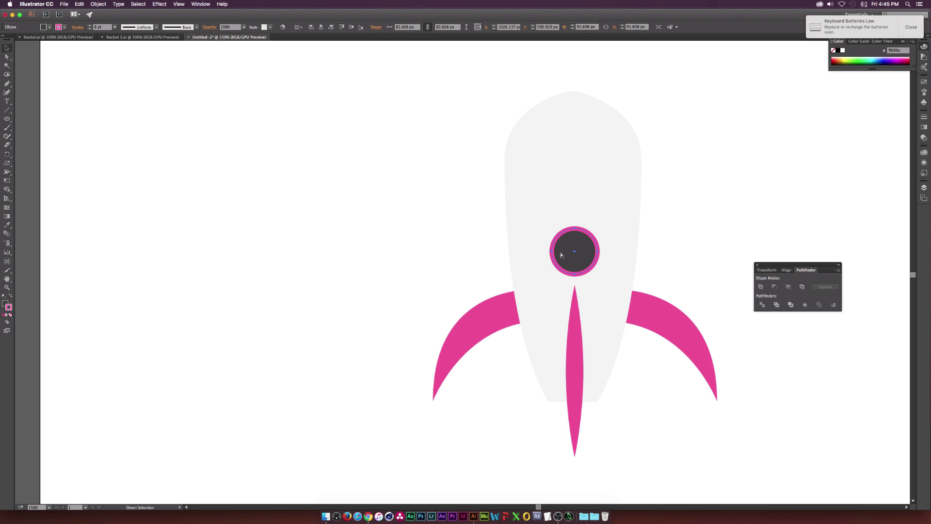
key(v)
drag(600, 227, 570, 253)
scroll(590, 237, up, 2)
Turn the small circle into a white, outline-free highlight and duplicate it lower right
click(90, 29)
click(90, 29)
click(89, 29)
click(49, 28)
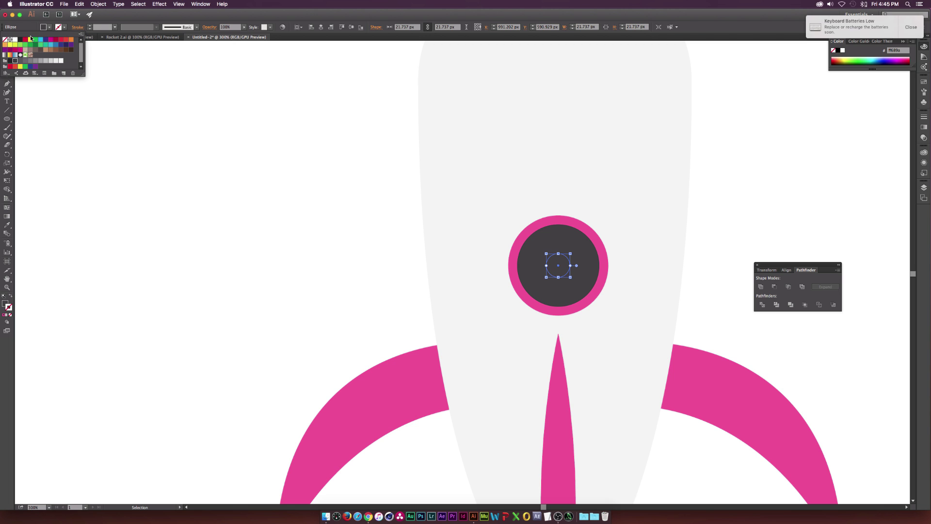
click(15, 40)
click(564, 268)
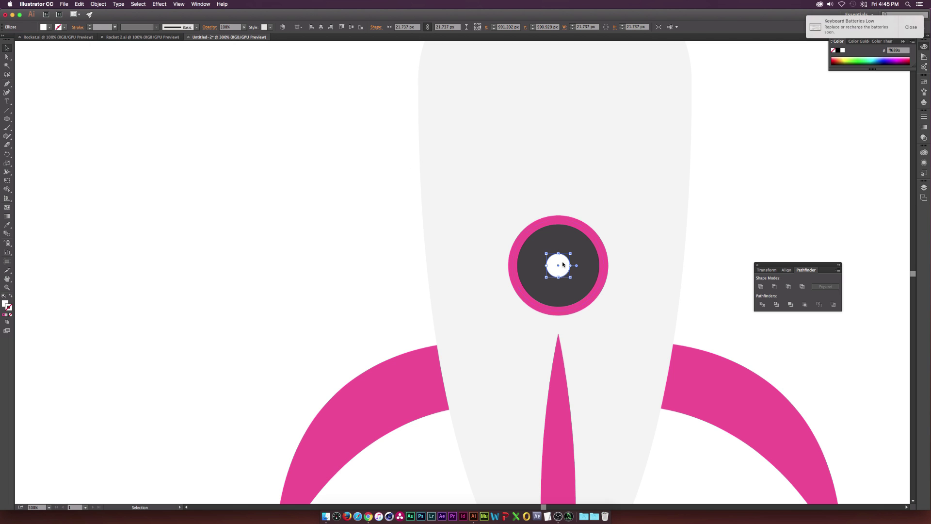
drag(562, 267, 559, 247)
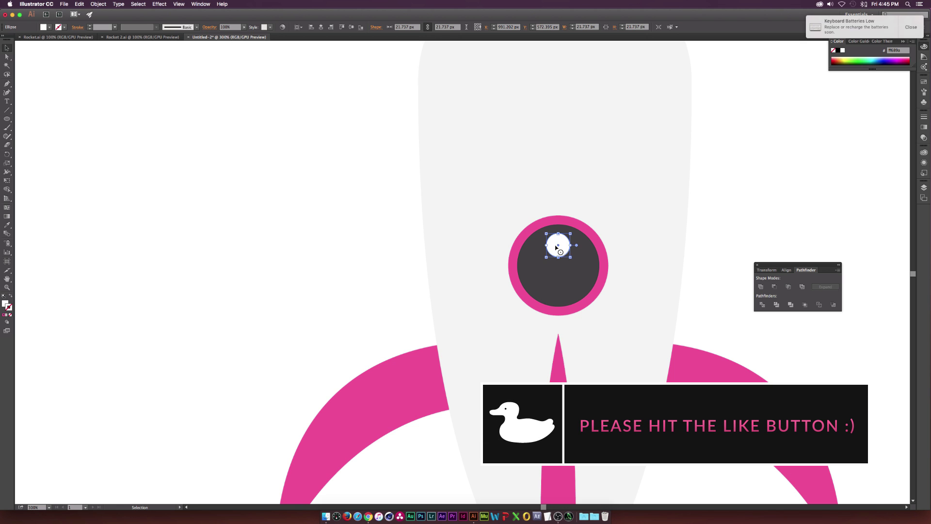
drag(560, 247, 587, 259)
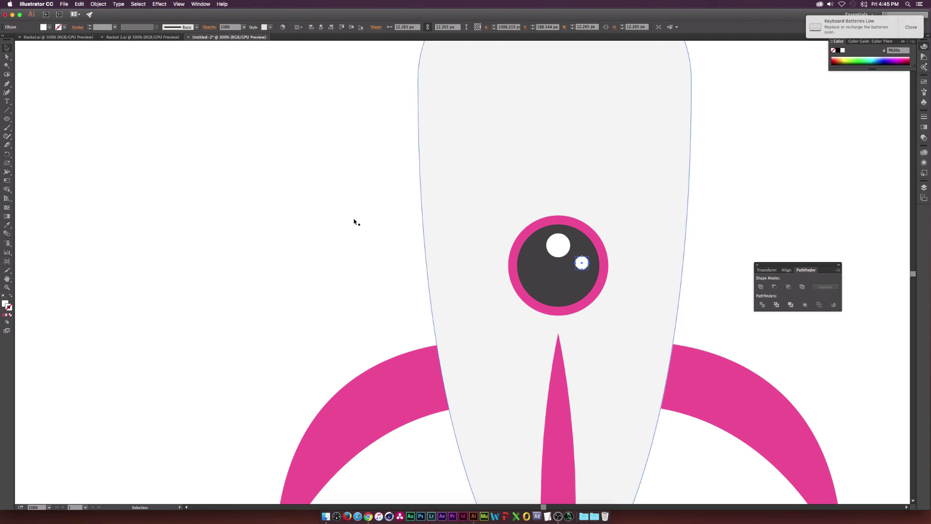
Group the porthole pieces and move the porthole higher on the rocket
drag(712, 318, 712, 318)
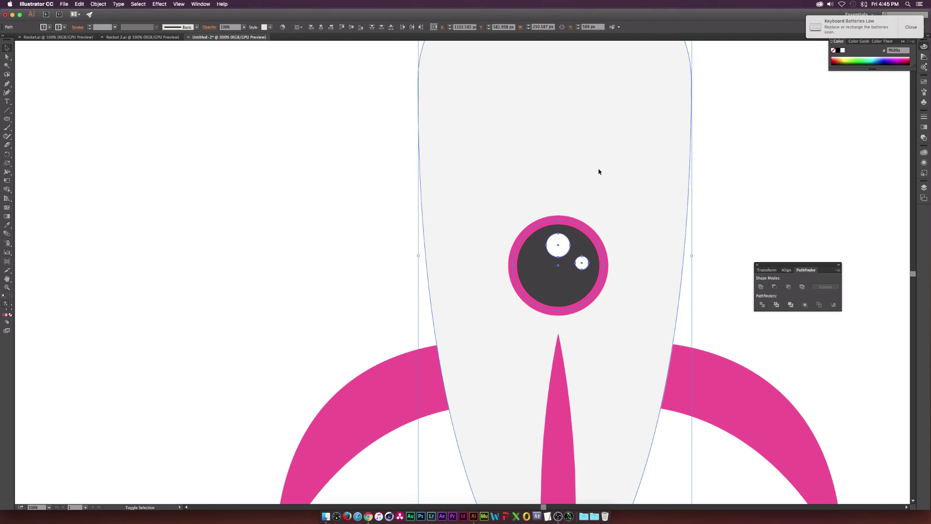
shift+click(630, 243)
key(a)
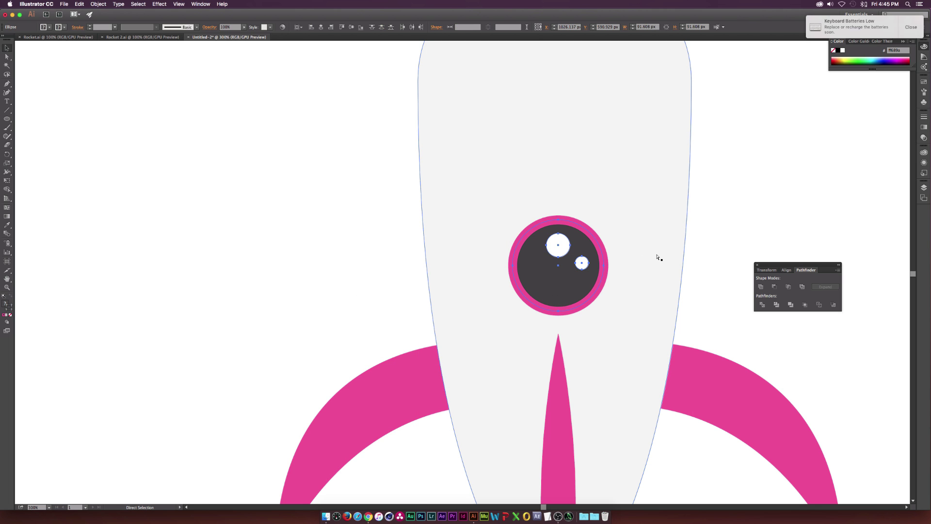
key(v)
drag(579, 291, 578, 180)
Place a resized copy of the porthole above the first and select its highlights
drag(608, 104, 631, 82)
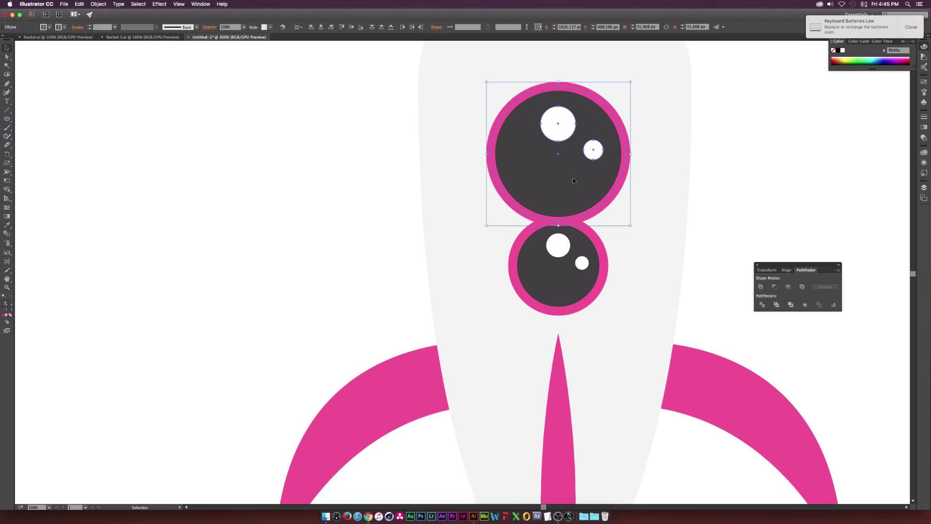
key(super+minus)
drag(609, 160, 602, 174)
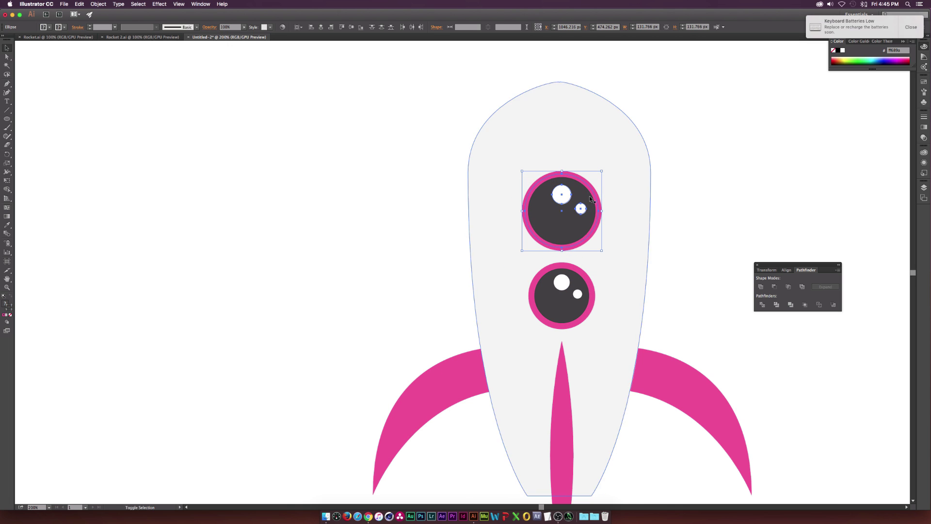
shift+click(569, 233)
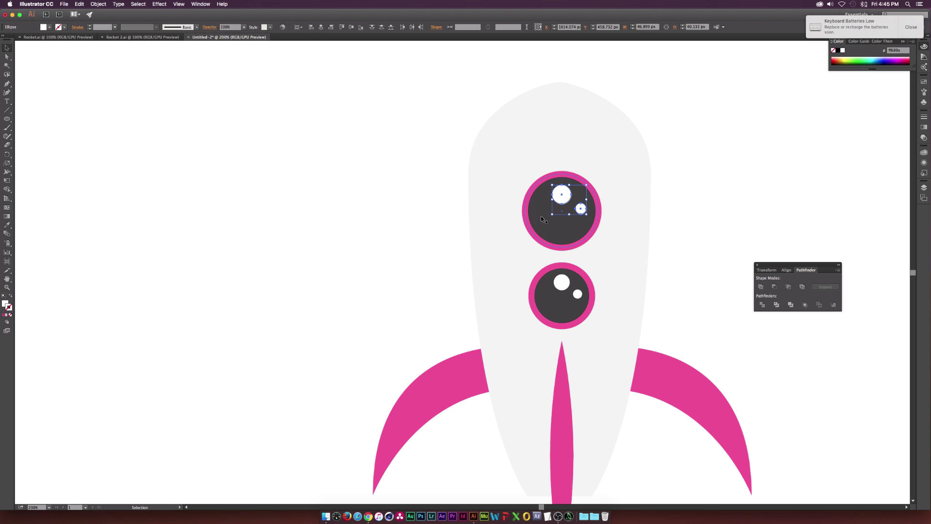
scroll(514, 196, right, 2)
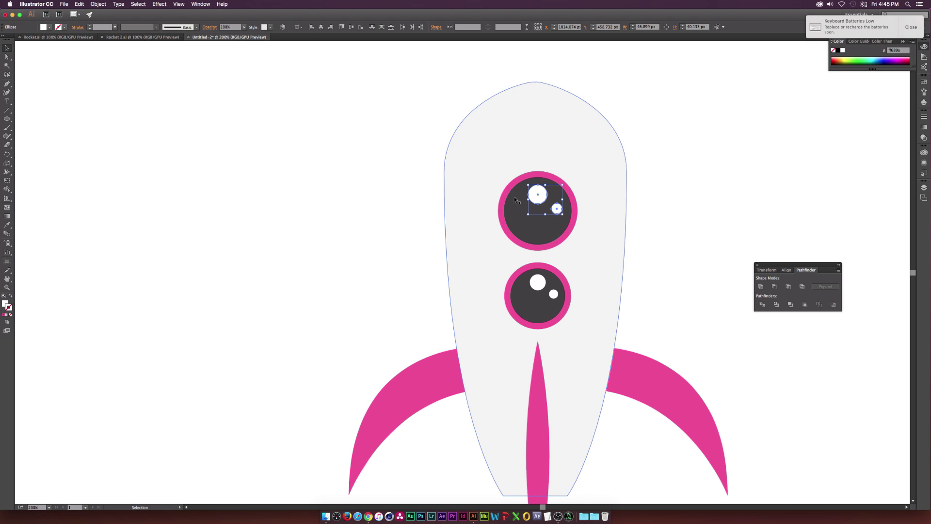
click(7, 84)
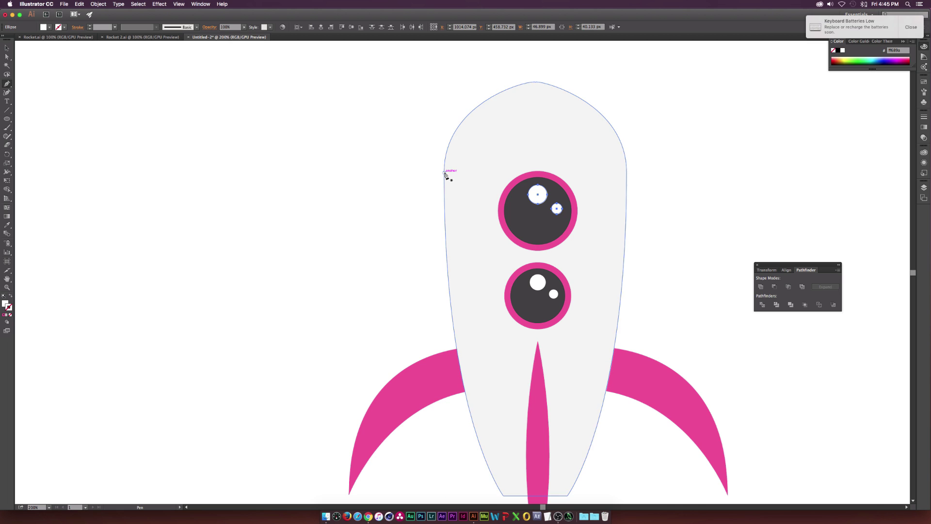
Draw a funnel-shaped path over the top of the rocket with the Pen tool
click(445, 157)
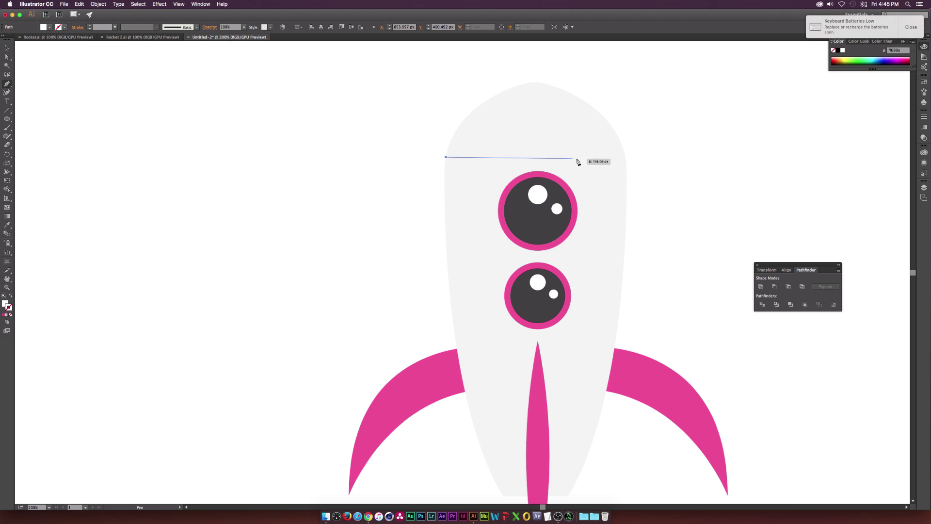
click(626, 157)
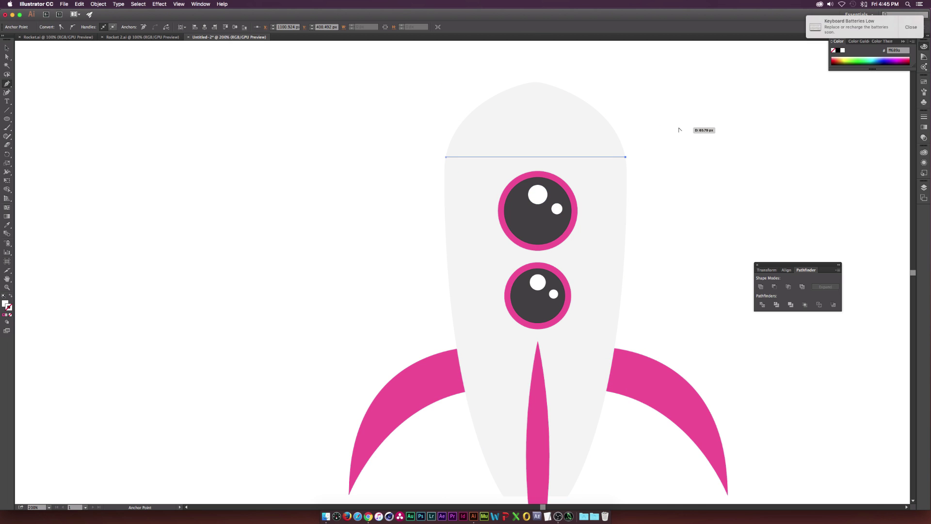
key(super+minus)
key(super+minus)
key(super+minus)
click(598, 95)
drag(552, 98, 550, 106)
click(682, 103)
click(655, 138)
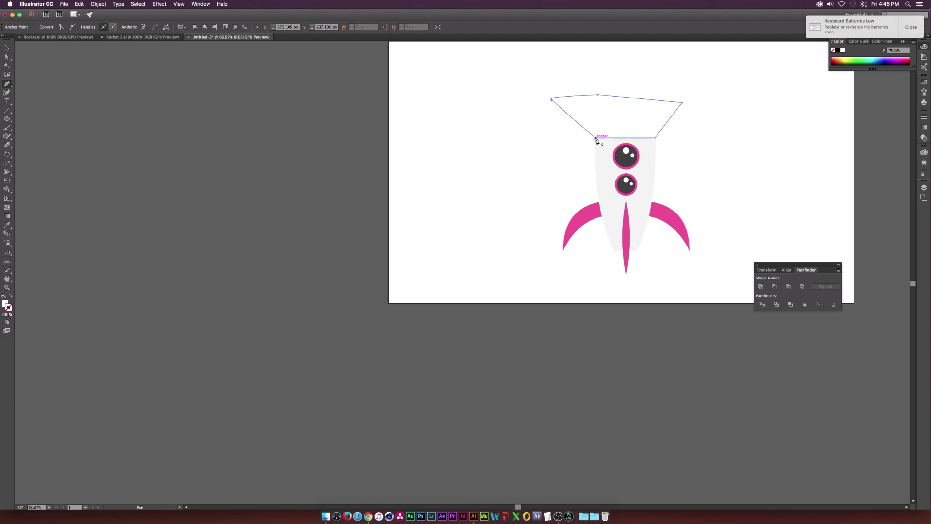
key(super+plus)
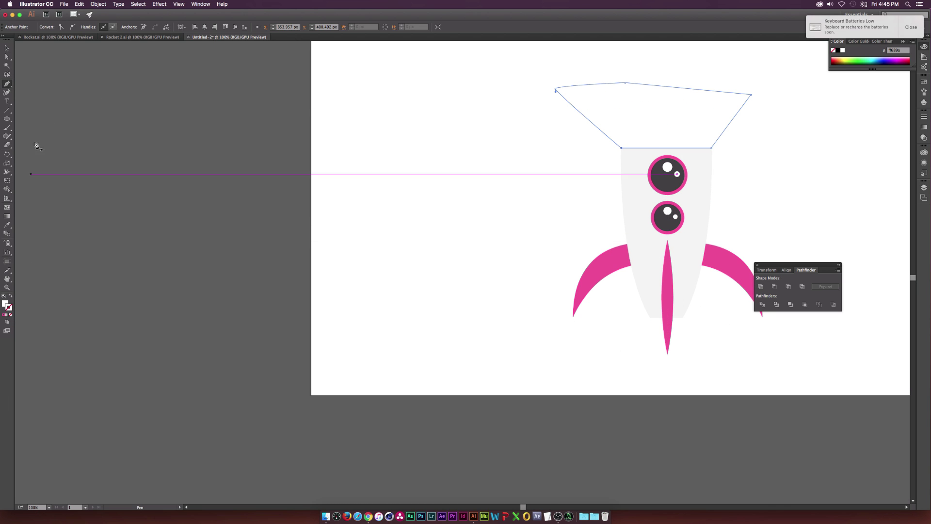
Fill the funnel with the fins' pink using the Eyedropper
click(6, 48)
click(634, 133)
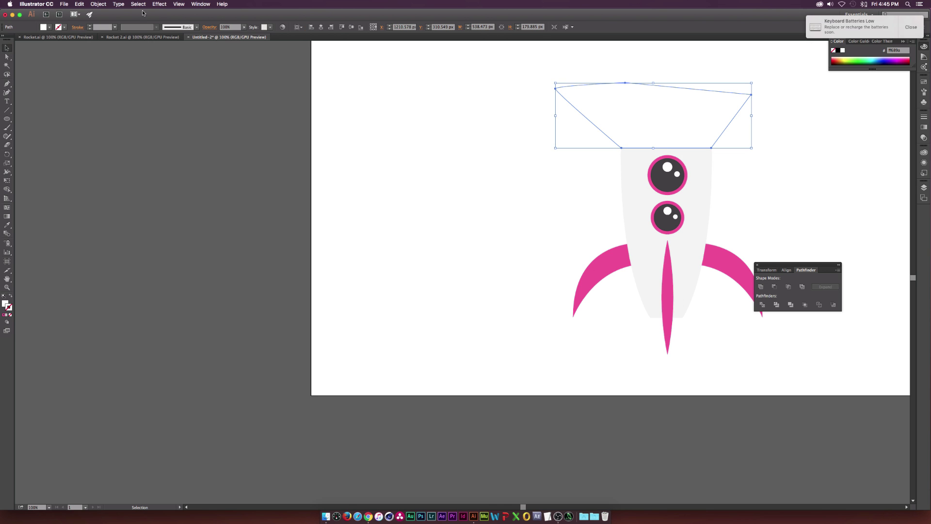
key(i)
click(624, 252)
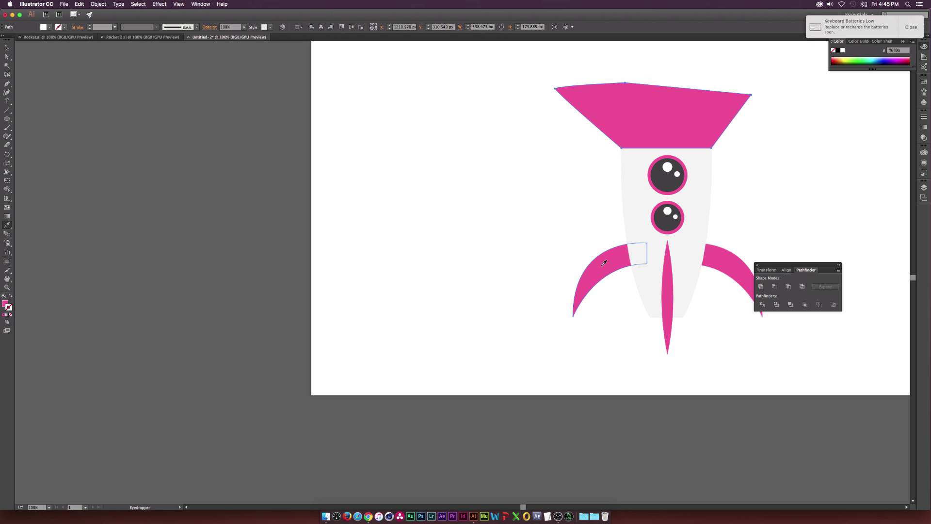
click(7, 49)
scroll(327, 130, up, 2)
scroll(326, 129, right, 1)
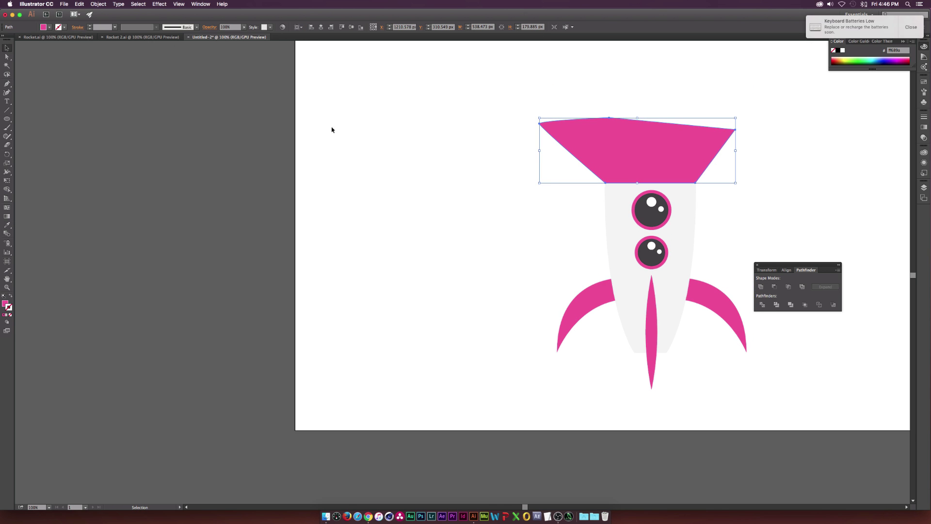
Use Shape Builder on the funnel and body to delete the parts outside the nose dome
drag(471, 102, 570, 128)
drag(602, 165, 612, 227)
drag(7, 189, 41, 193)
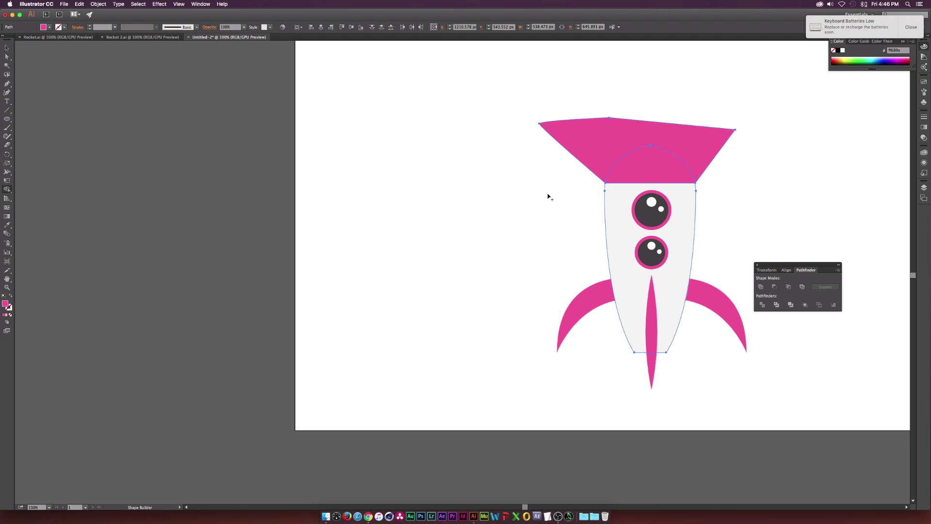
scroll(547, 194, right, 1)
alt+click(595, 157)
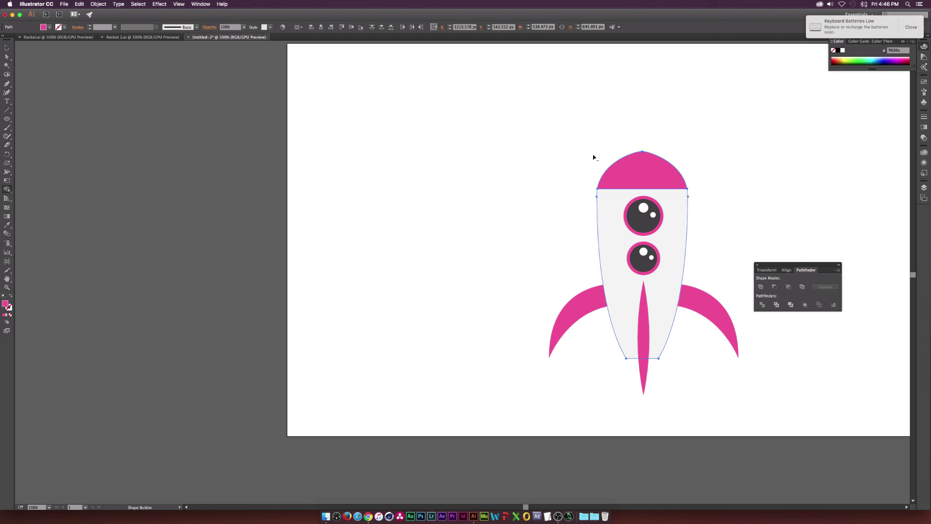
scroll(703, 144, right, 2)
key(v)
click(326, 177)
scroll(397, 212, right, 2)
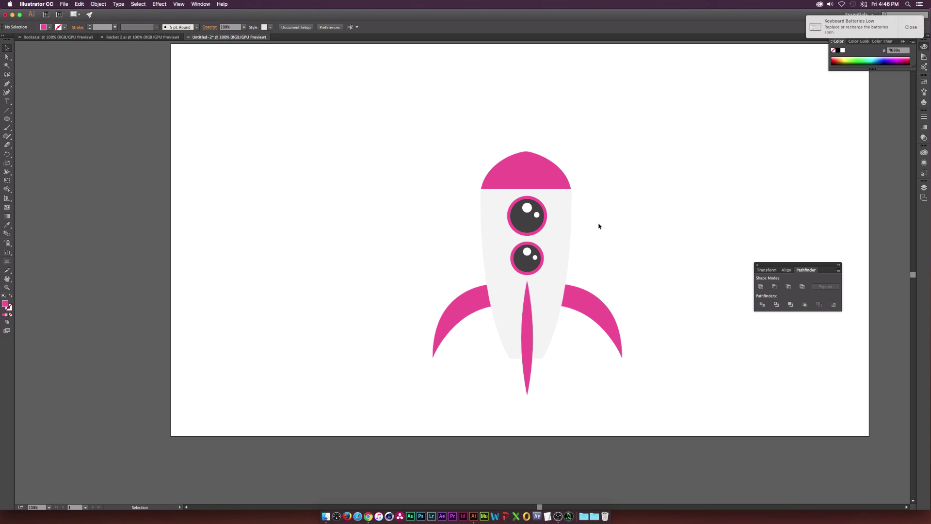
Shrink both portholes slightly and move them a little lower
drag(528, 252, 530, 254)
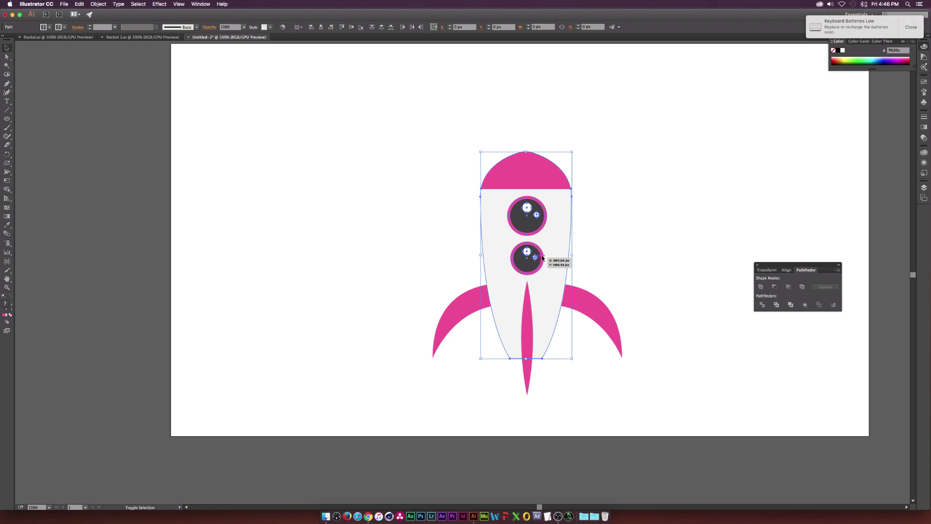
shift+click(555, 250)
drag(548, 197, 545, 201)
drag(536, 251, 537, 253)
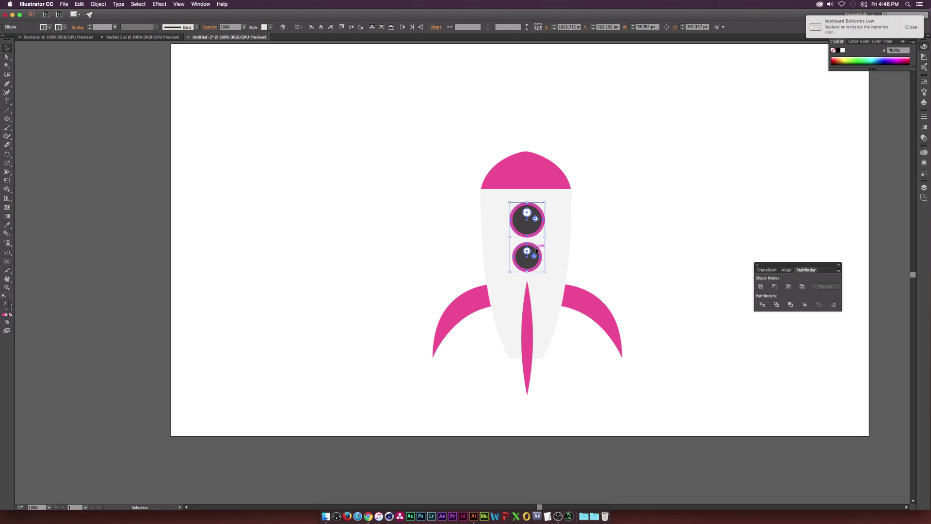
Lower the centre fin slightly and start a new pen path left of the rocket
click(527, 332)
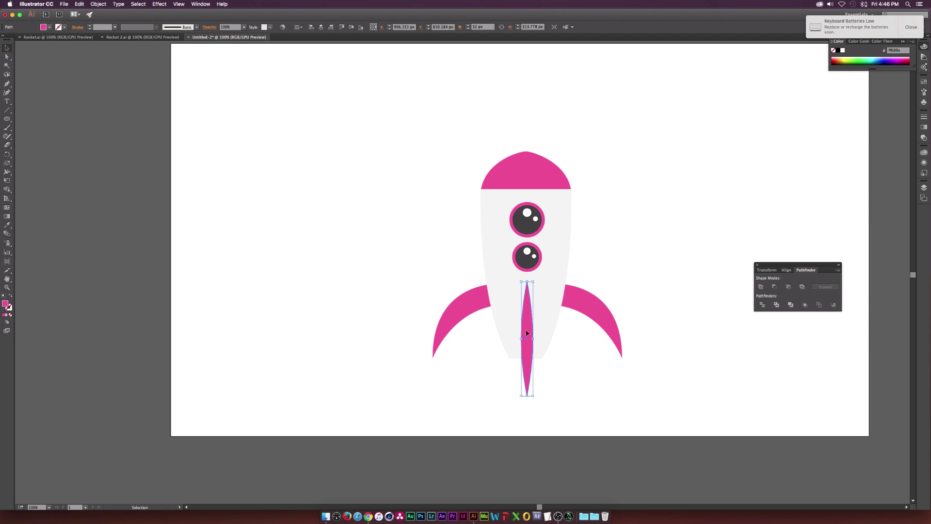
drag(527, 333, 527, 337)
scroll(340, 243, left, 3)
key(super+shift+a)
click(8, 48)
click(6, 83)
click(291, 219)
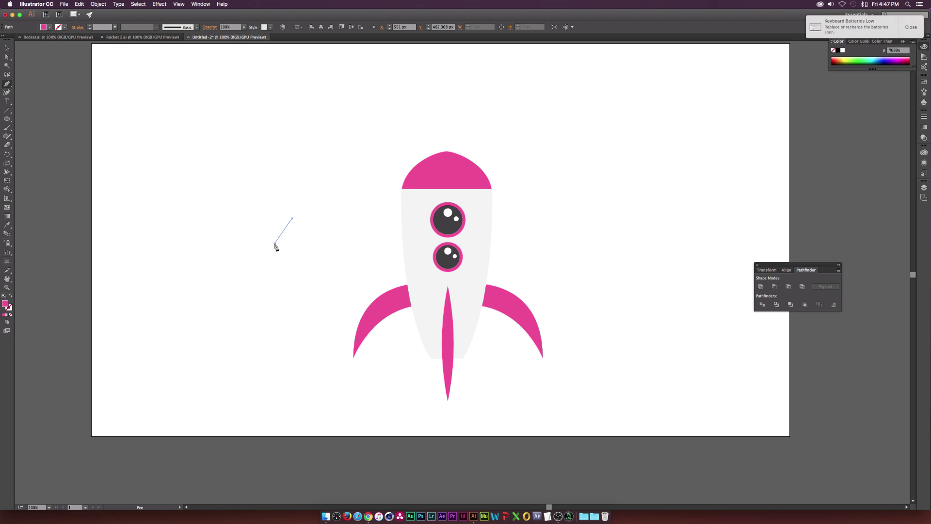
Draw a spiky flame outline with the Pen tool and move it down
click(274, 243)
click(292, 231)
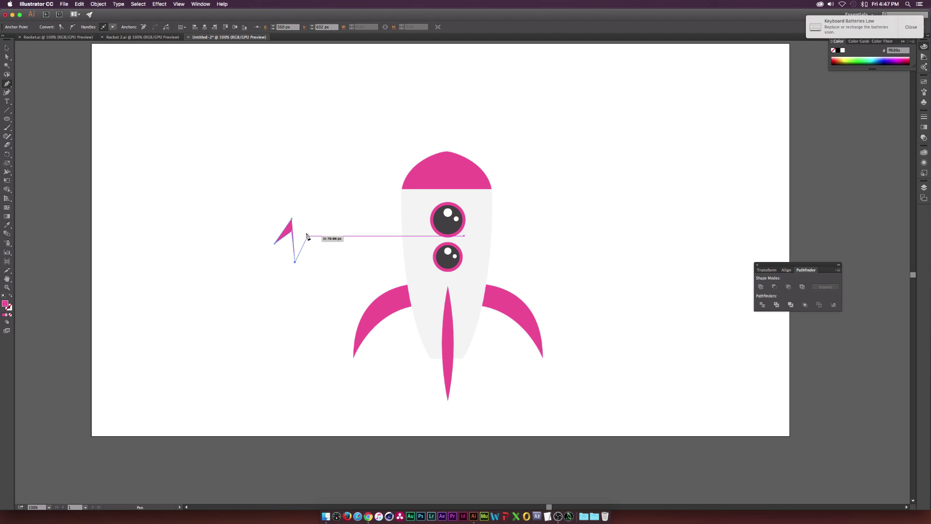
drag(301, 232, 310, 244)
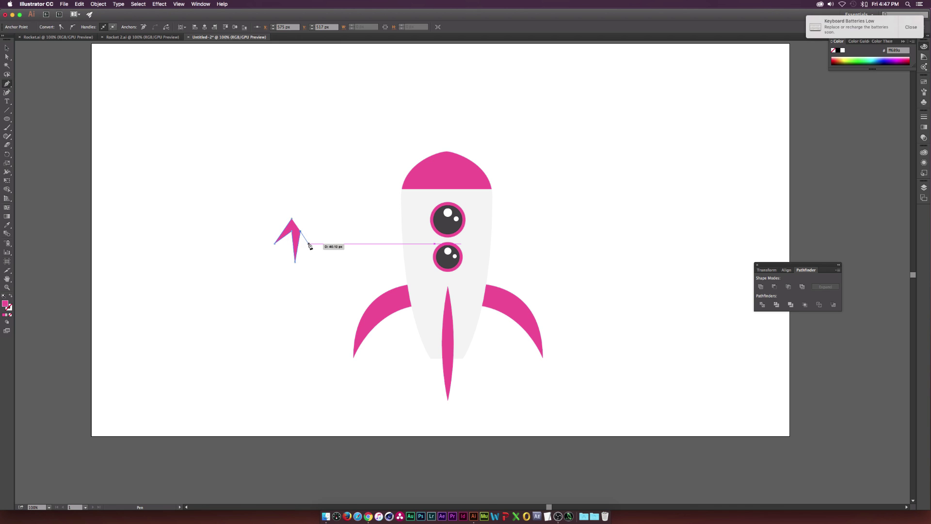
click(308, 240)
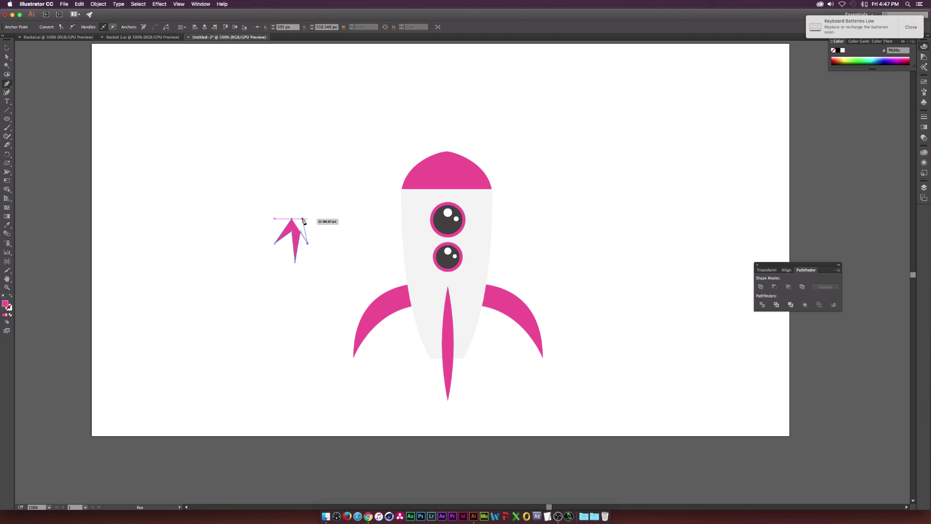
click(301, 218)
click(7, 48)
drag(291, 222, 273, 287)
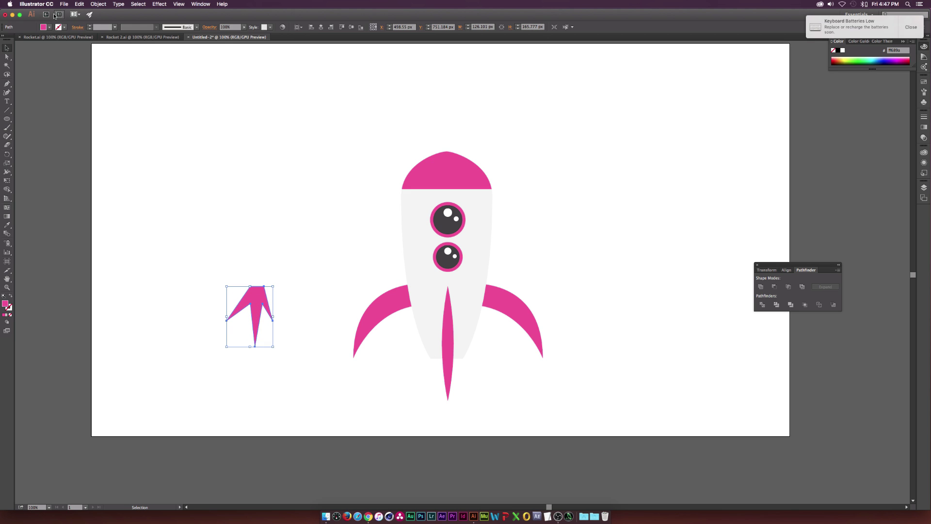
Fill the flame with an orange swatch and place it under the rocket's base
click(50, 27)
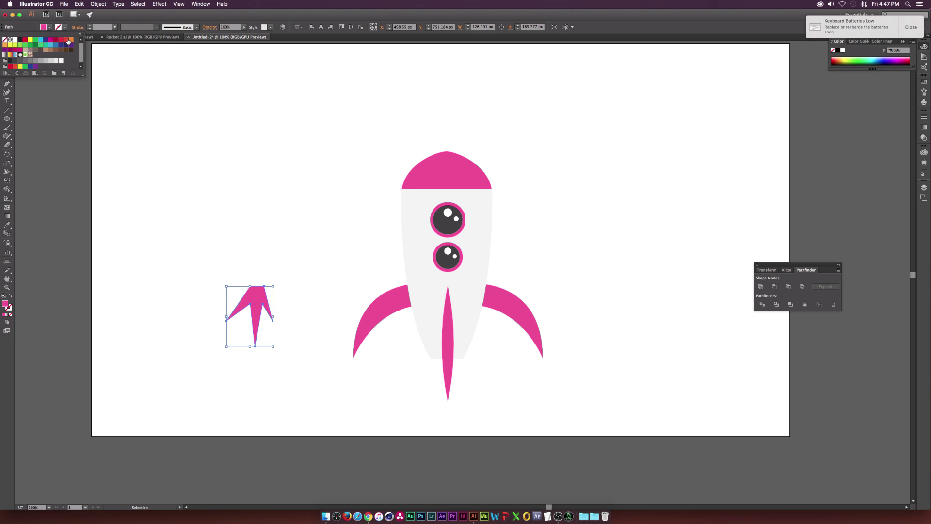
click(71, 39)
click(238, 20)
drag(269, 328, 449, 366)
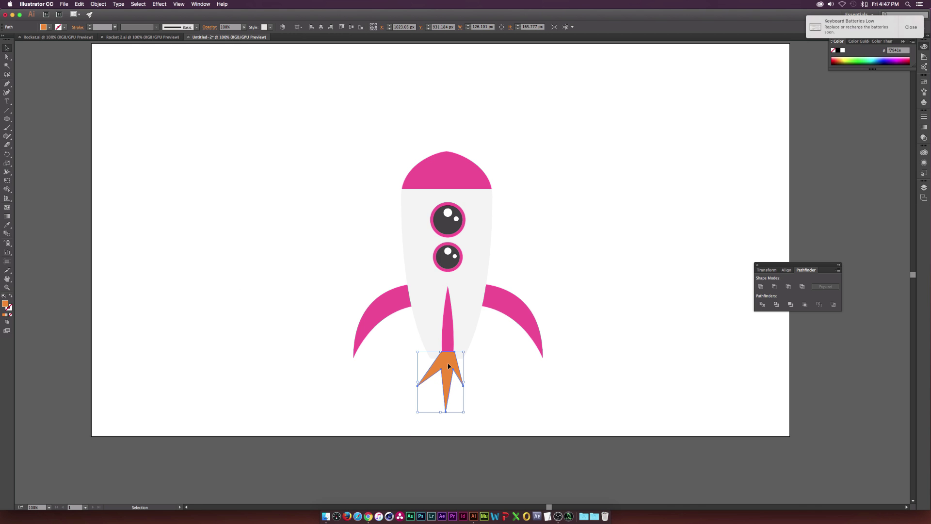
scroll(467, 388, up, 3)
Send the flame behind the rocket body and fin and nudge it into place
right_click(419, 314)
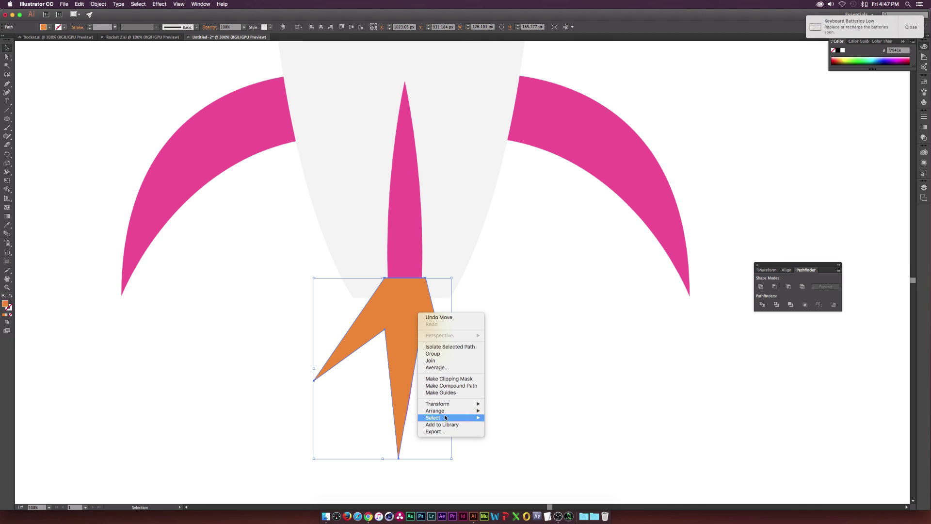
click(504, 431)
drag(422, 336, 436, 309)
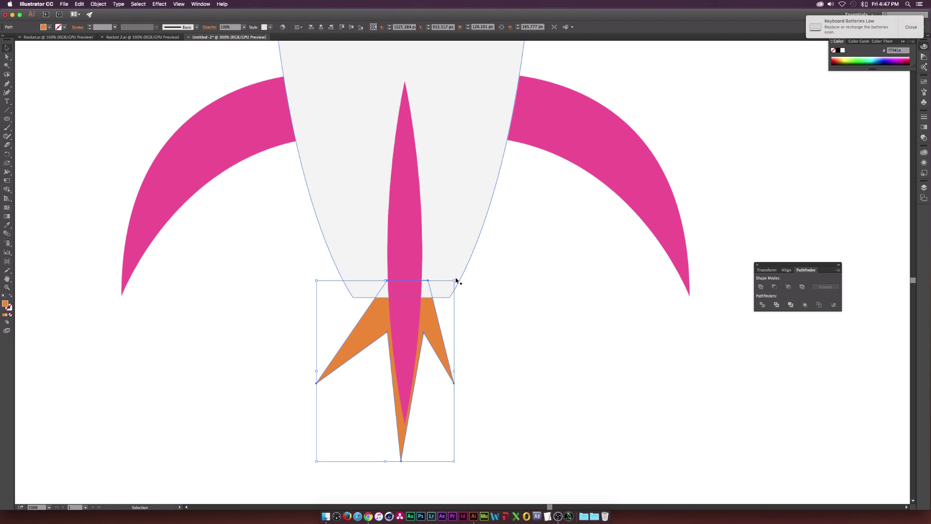
Give the flame a 7 pt crimson outline stroke, then enlarge it and nudge it left
click(90, 26)
click(89, 26)
click(90, 26)
click(89, 26)
click(89, 29)
click(89, 29)
click(64, 28)
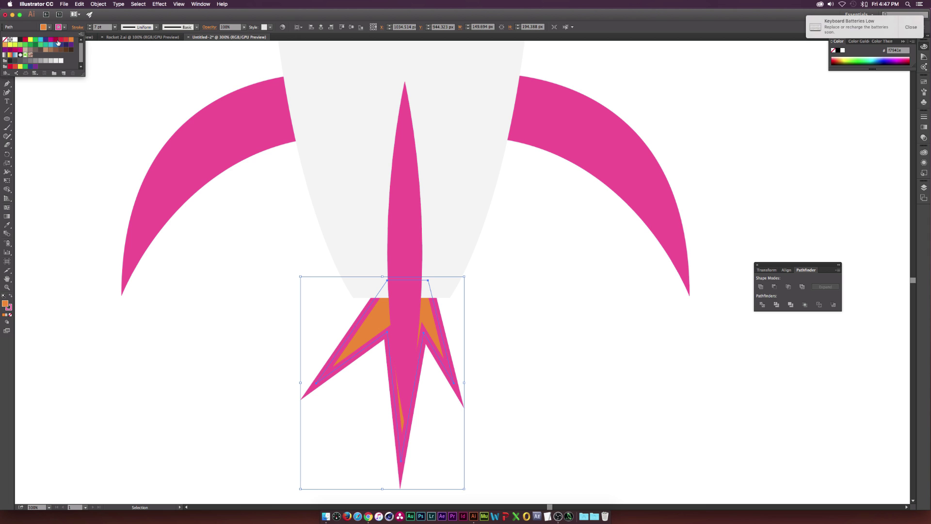
click(56, 42)
click(56, 40)
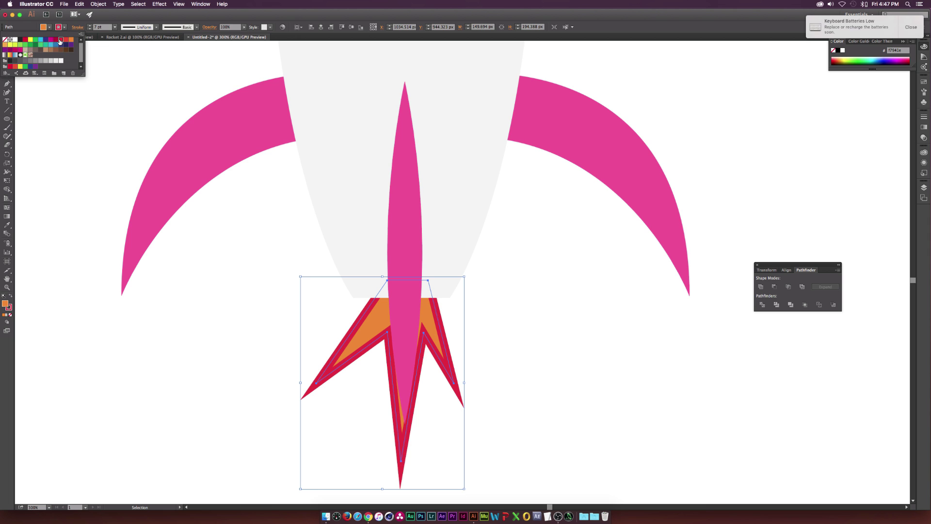
click(58, 42)
mouse_move(465, 275)
mouse_down()
mouse_move(508, 253)
mouse_move(480, 254)
mouse_up()
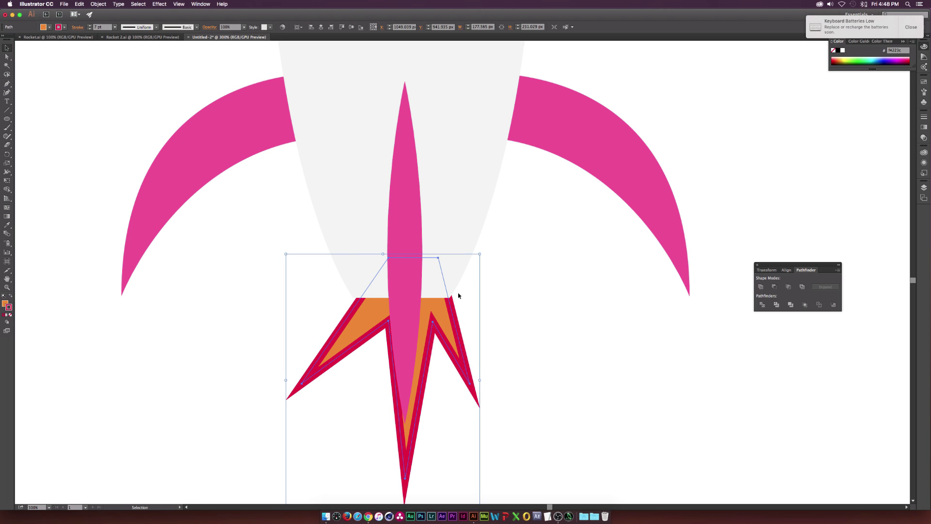
key(Left)
key(Left)
key(Left)
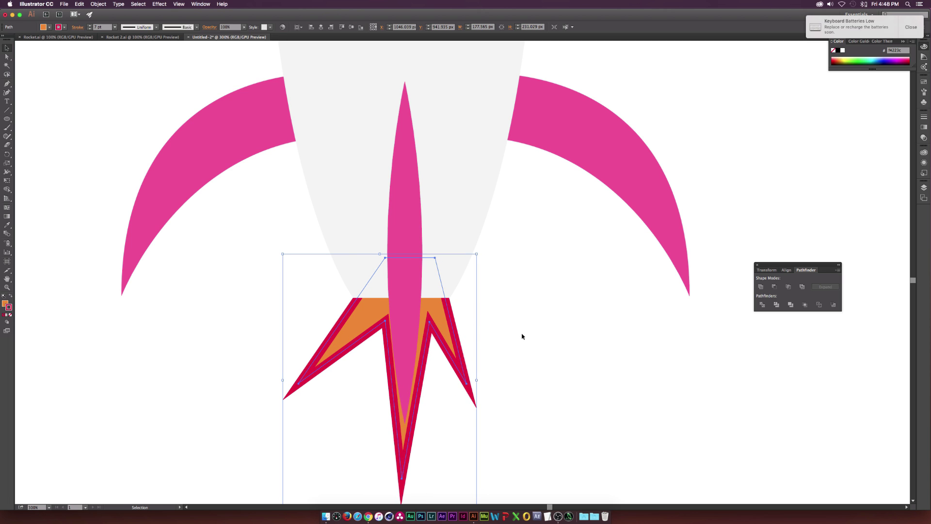
Move the central pink stripe up and shorten it from its top
click(405, 187)
mouse_move(406, 187)
mouse_down()
mouse_move(416, 159)
mouse_move(416, 176)
mouse_up()
key(super+1)
key(super+equal)
click(504, 314)
key(super+1)
drag(196, 367, 482, 145)
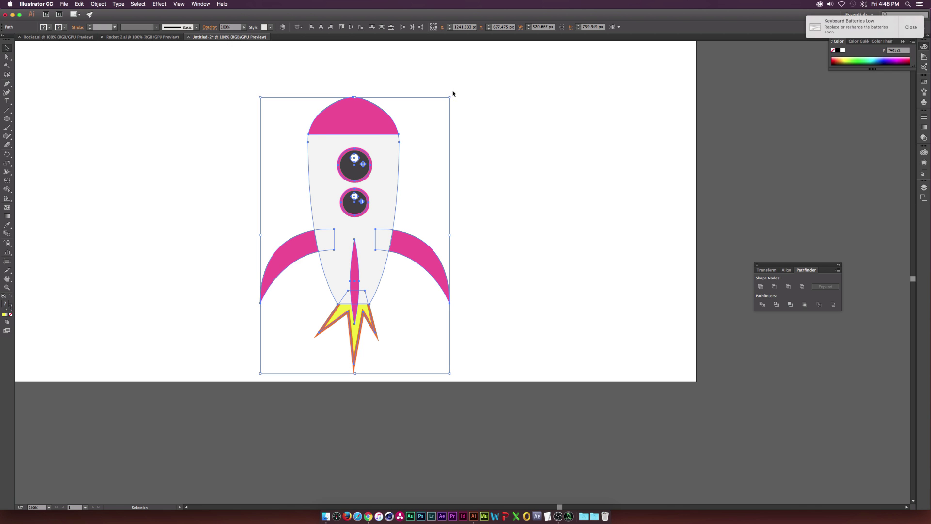
Rotate the rocket about 45° clockwise, scale it down, and move it to the artboard's lower left
drag(450, 93, 495, 158)
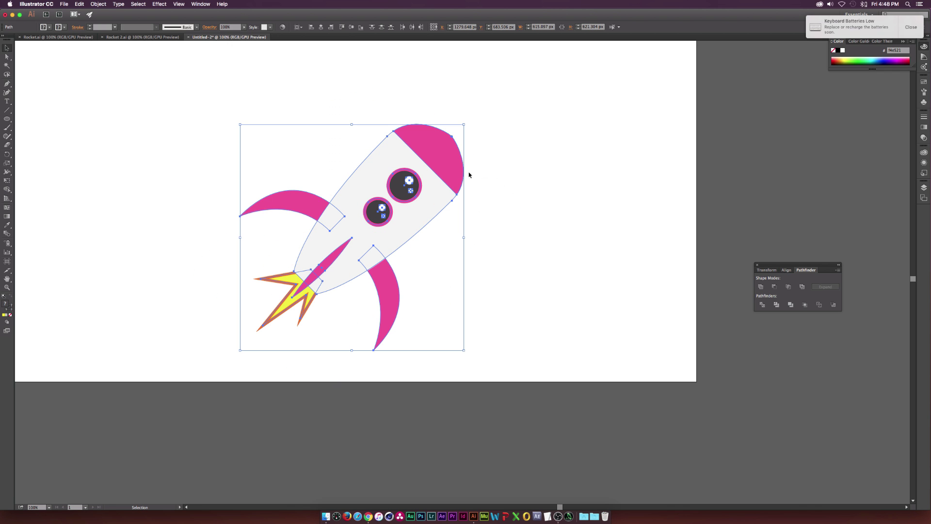
drag(464, 122, 434, 155)
drag(387, 230, 194, 252)
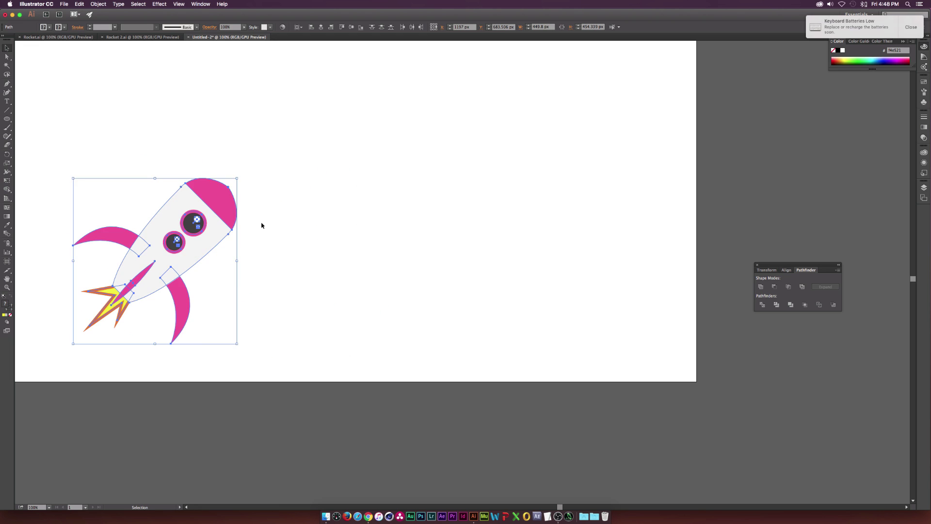
key(super+minus)
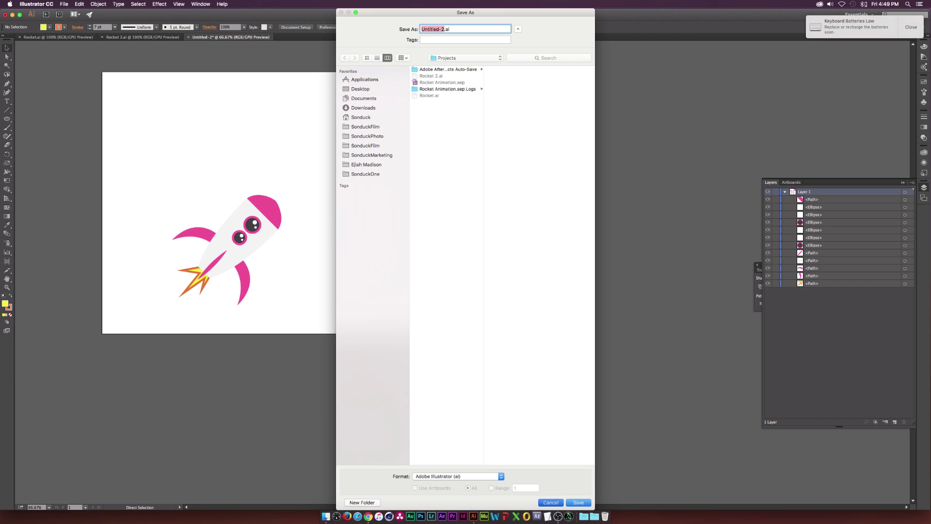
click(550, 501)
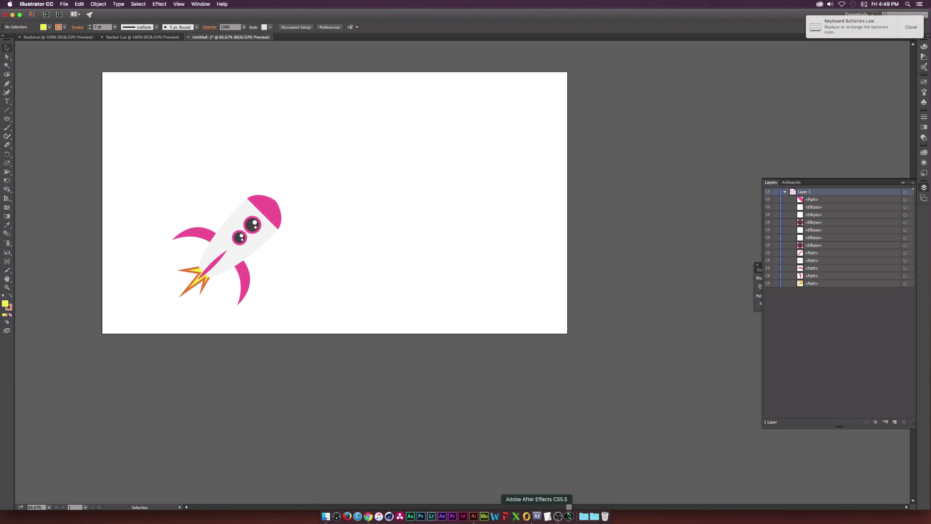
Save the artwork as a new Illustrator file named Rocket
key(a)
key(super+s)
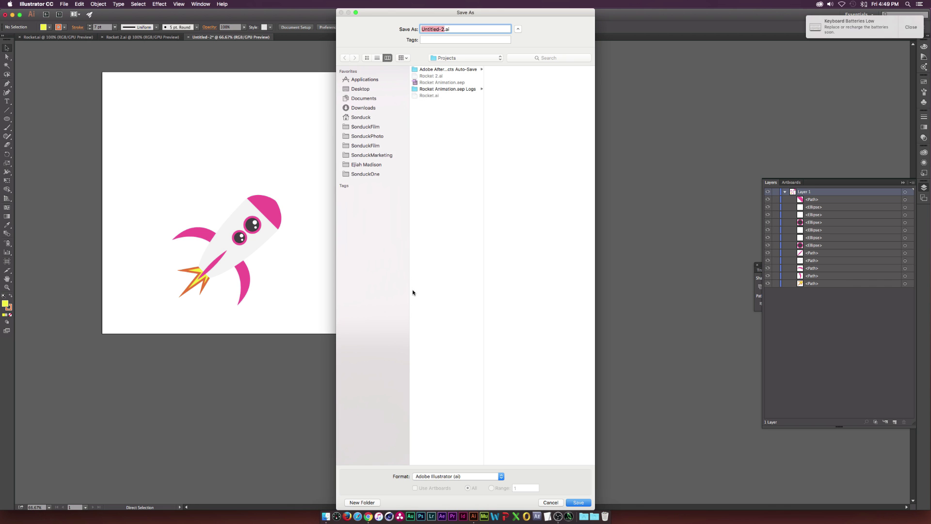
text(Rocke)
key(Return)
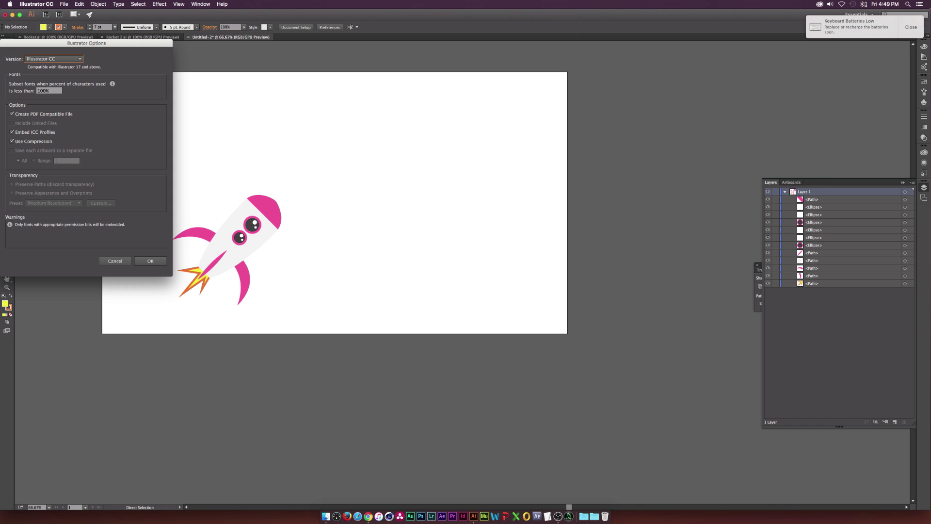
click(441, 515)
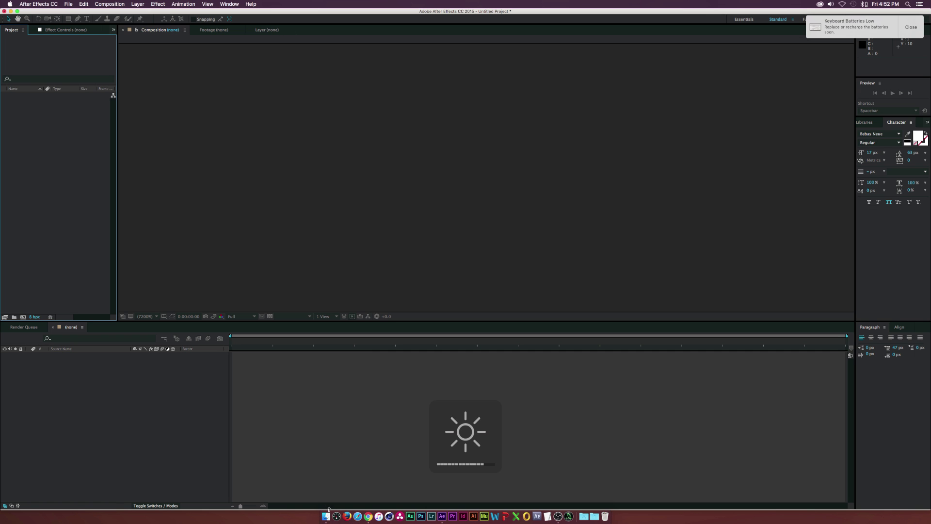
Drag Rocket 3.ai from the Projects folder into After Effects to create a Rocket 3 composition
click(327, 515)
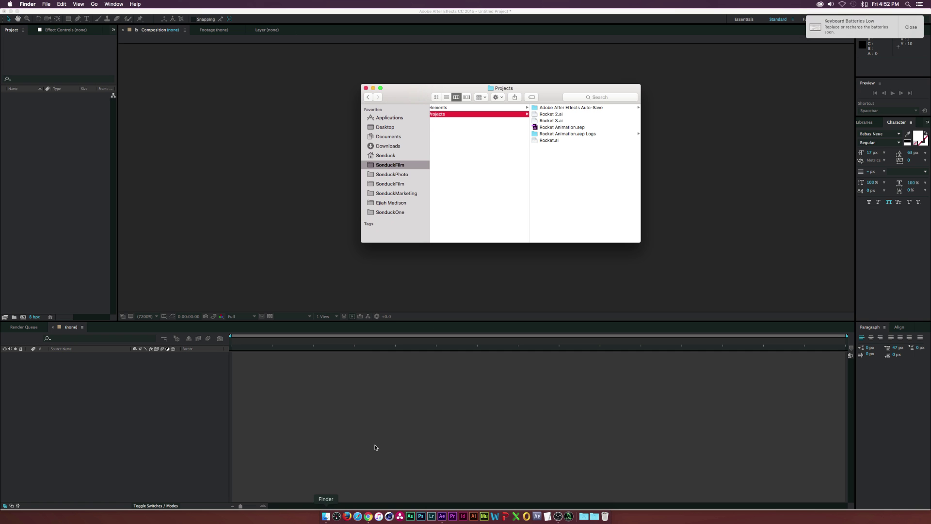
click(551, 115)
click(514, 121)
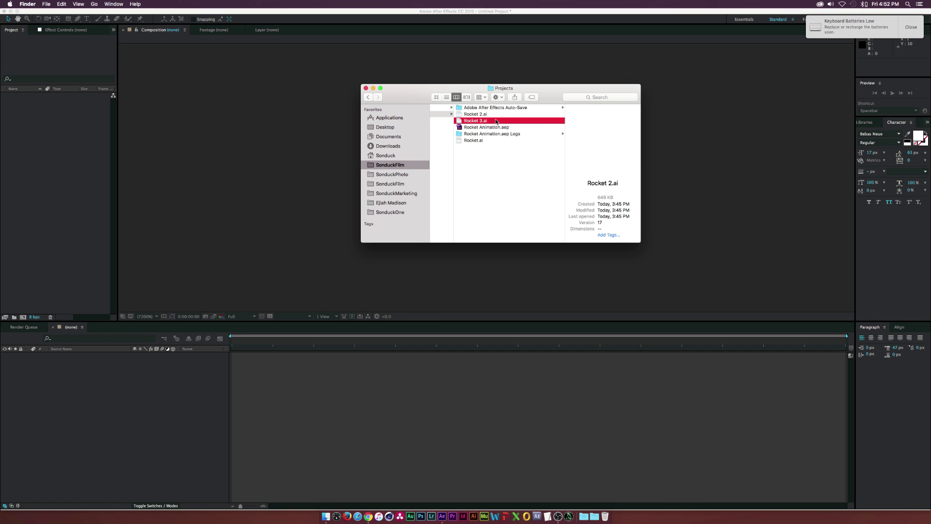
drag(509, 121, 58, 183)
drag(31, 97, 23, 318)
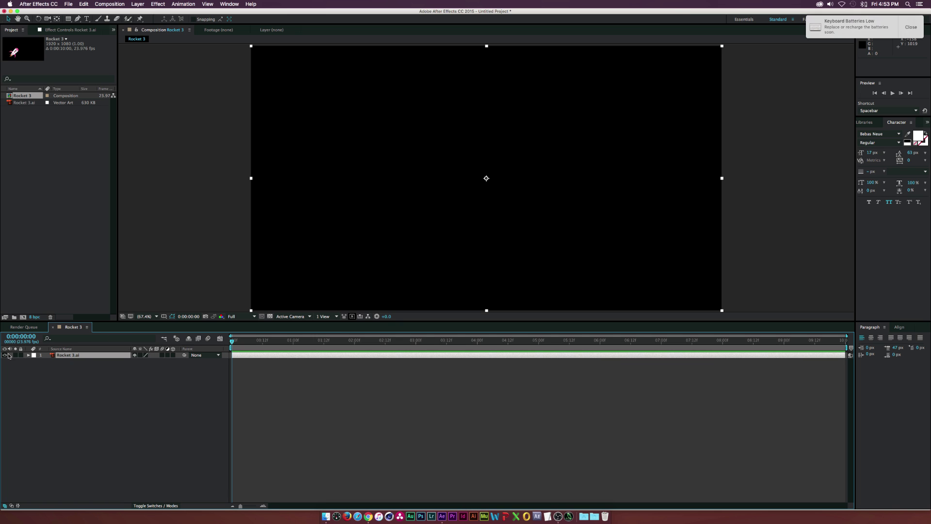
Convert the Rocket 3.ai layer with Create Shapes from Vector Layer and expand its Contents groups
right_click(84, 355)
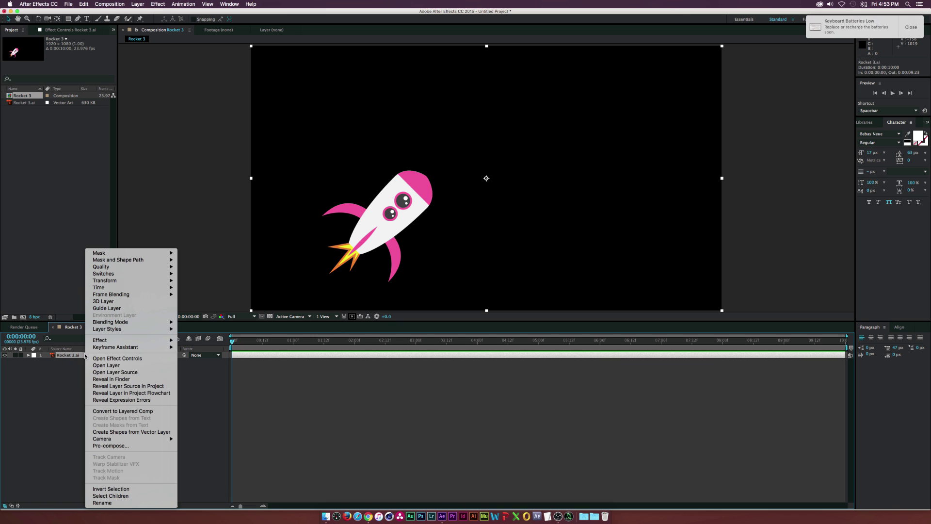
click(142, 432)
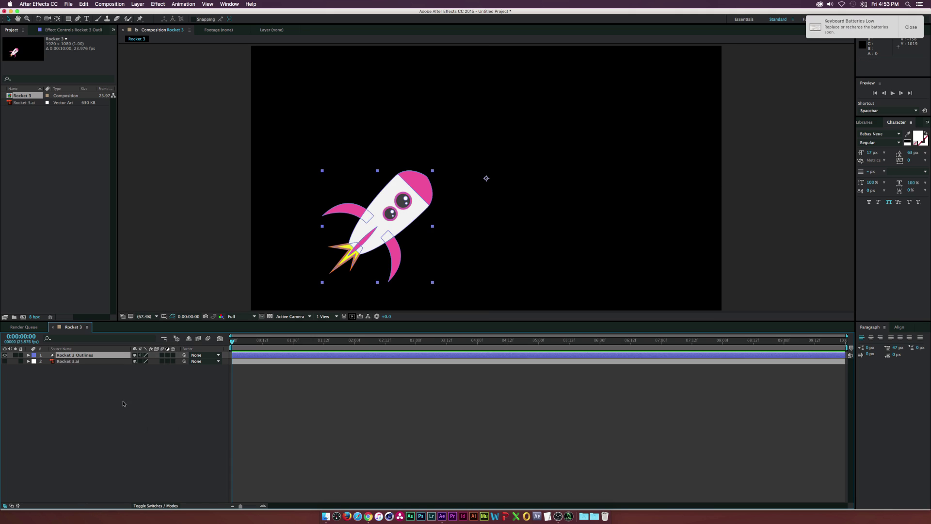
click(29, 356)
click(34, 361)
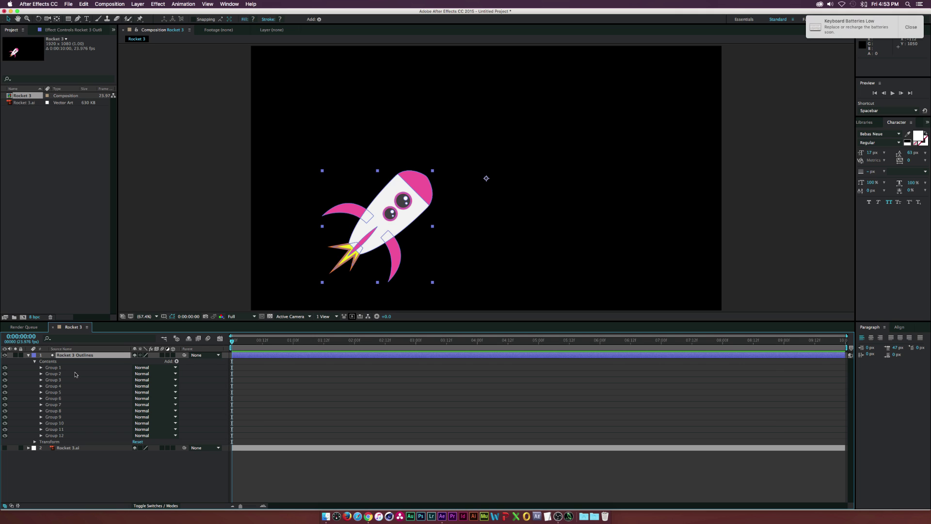
click(41, 374)
Keyframe the rocket's Position at 0:00:01:00, then place it off-screen lower left at 0:00:00:00
click(41, 374)
drag(268, 348, 293, 345)
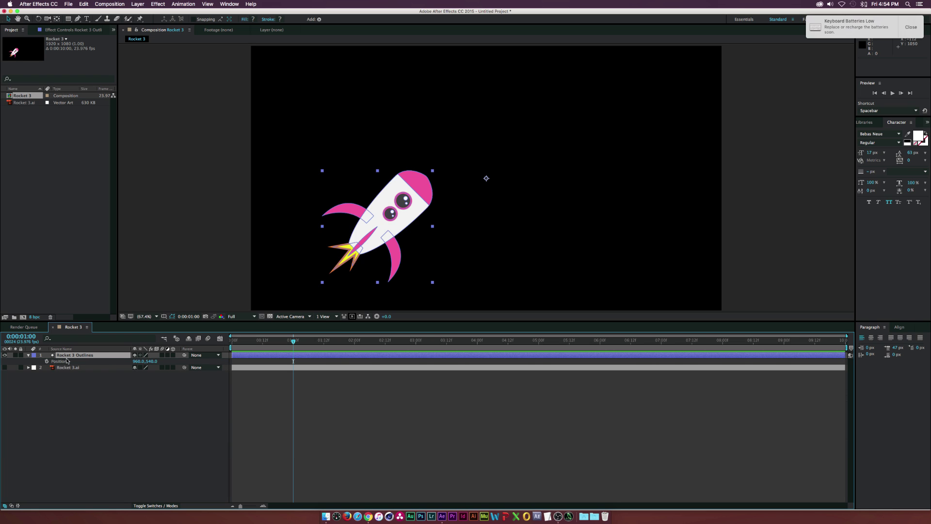
click(47, 361)
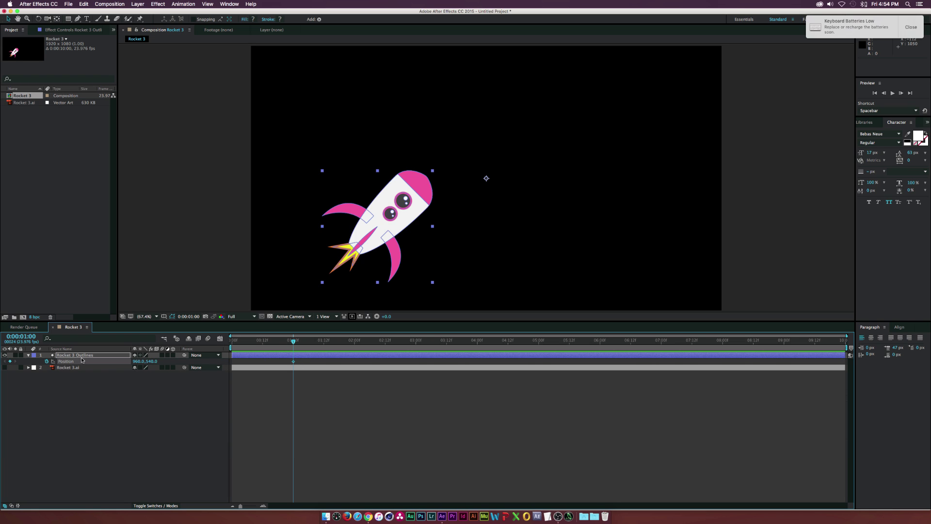
drag(243, 345, 231, 345)
key(comma)
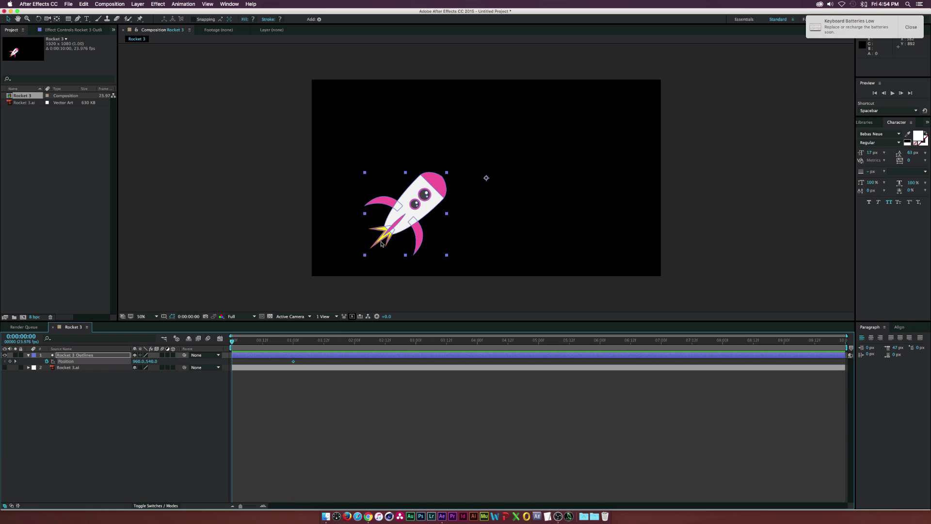
drag(420, 221, 292, 342)
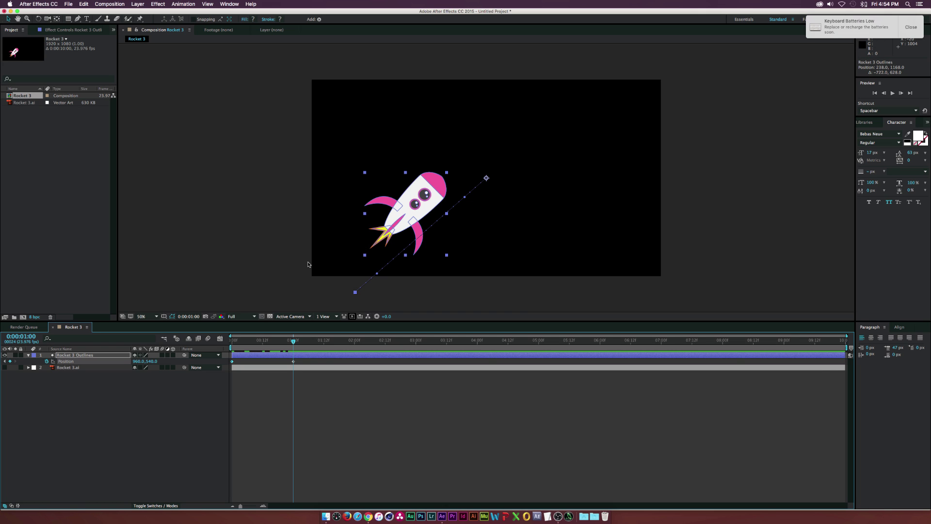
List the shape groups and toggle Groups 1–3 off and on to identify them
click(28, 355)
click(28, 355)
click(34, 362)
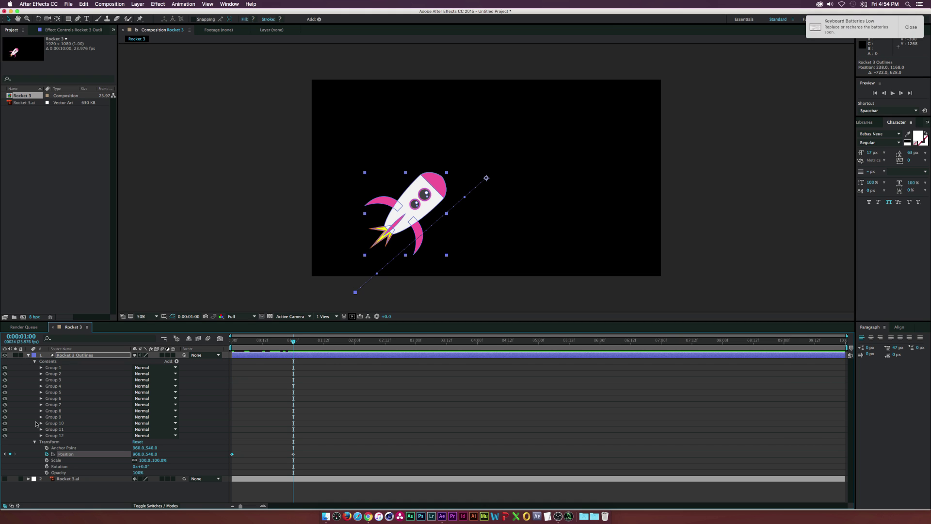
click(34, 442)
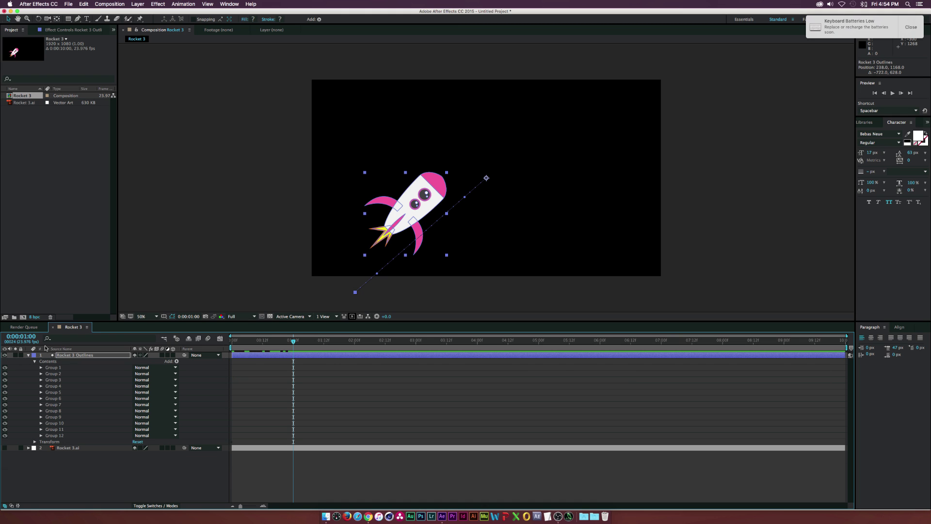
click(54, 367)
click(5, 367)
click(5, 368)
click(52, 374)
click(4, 373)
click(4, 381)
click(54, 380)
click(4, 380)
click(5, 381)
Identify Group 4 and rename it Window 1
click(5, 386)
click(58, 386)
key(Return)
text(Window 2)
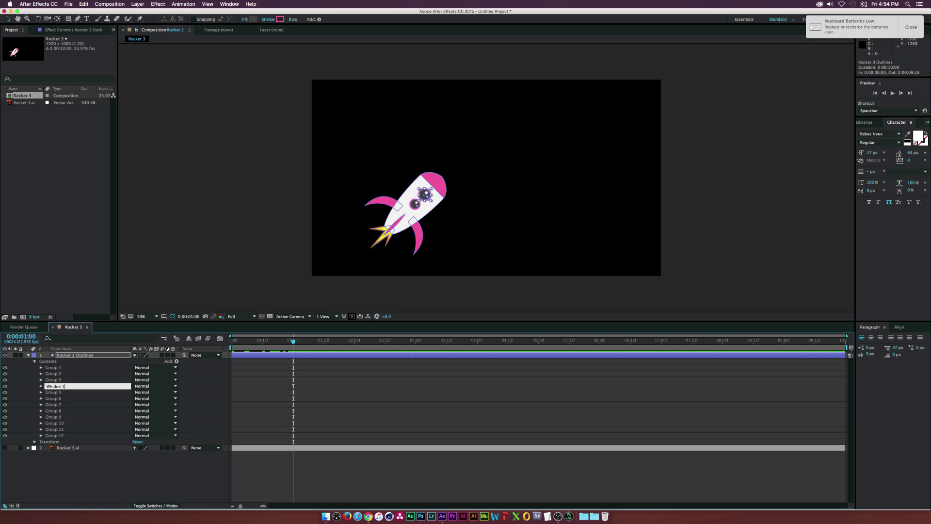
key(Return)
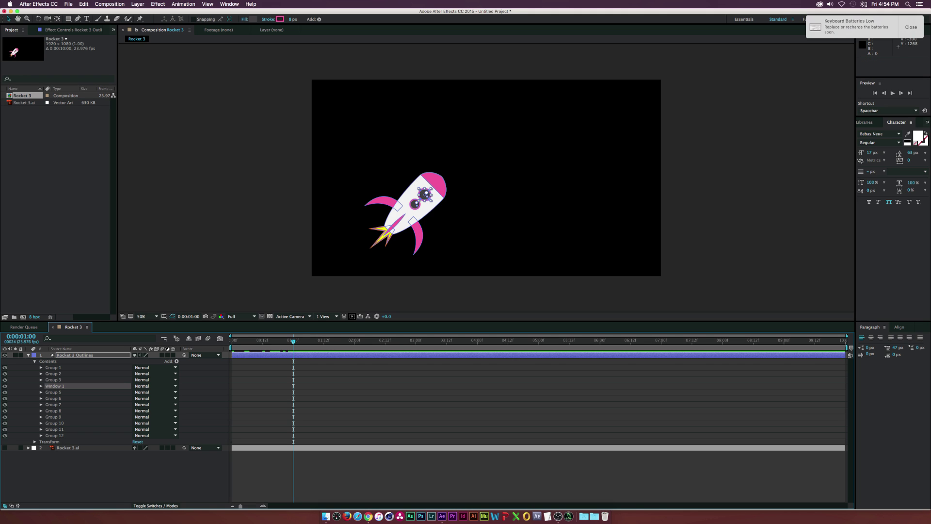
Check Group 5, then identify Group 7 and rename it Window 2
click(63, 392)
click(4, 392)
click(4, 392)
click(5, 405)
click(5, 404)
click(54, 404)
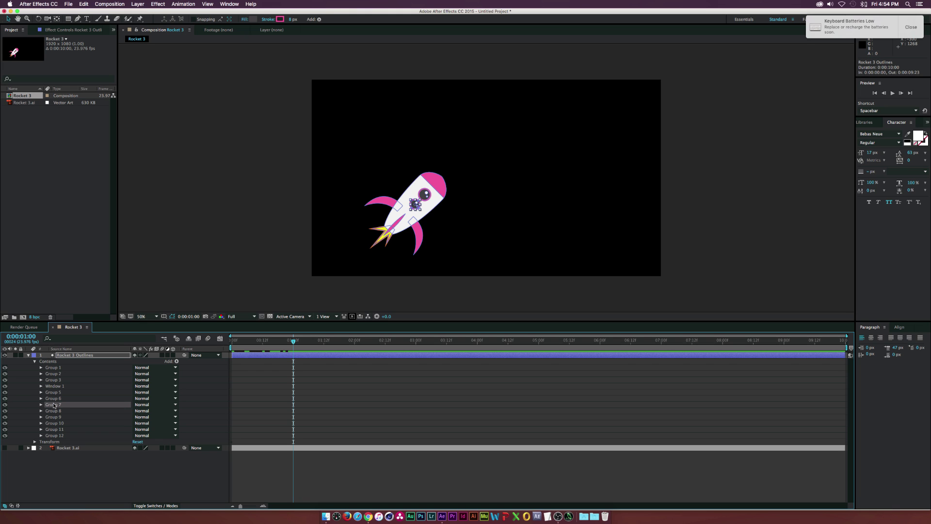
key(Return)
text(Window 2)
key(Return)
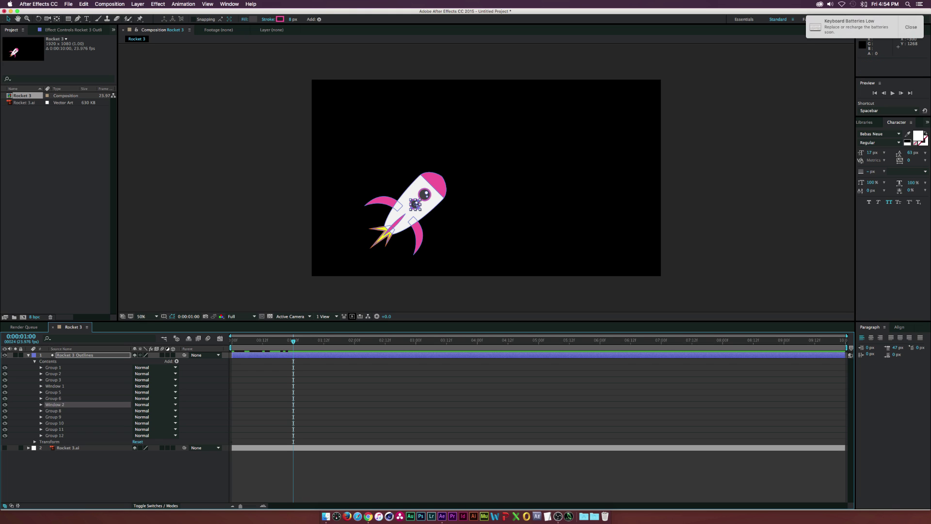
Identify Group 8 and begin renaming it Mid Wing
click(53, 410)
click(5, 411)
click(4, 411)
key(Return)
text(Mid Wing)
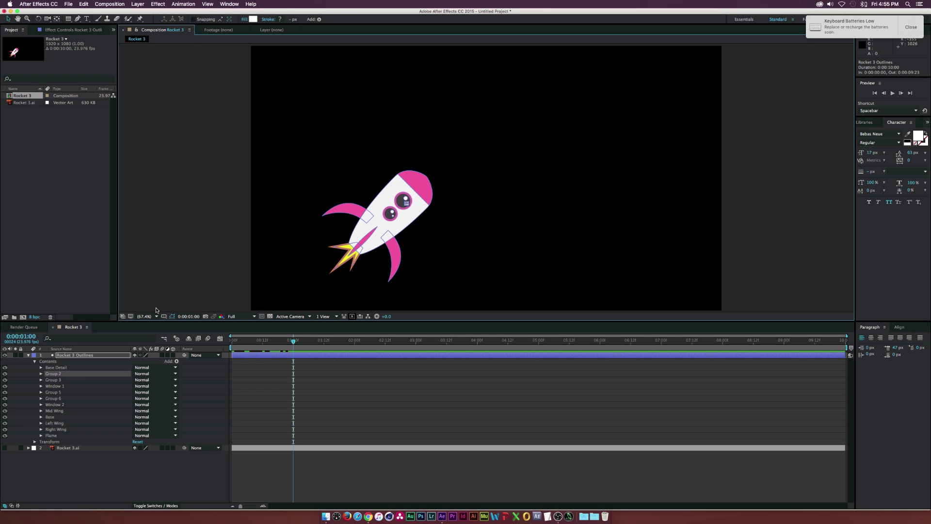
Keyframe the Left Wing's Position so it slides in from the left, arriving at 01:16
click(117, 476)
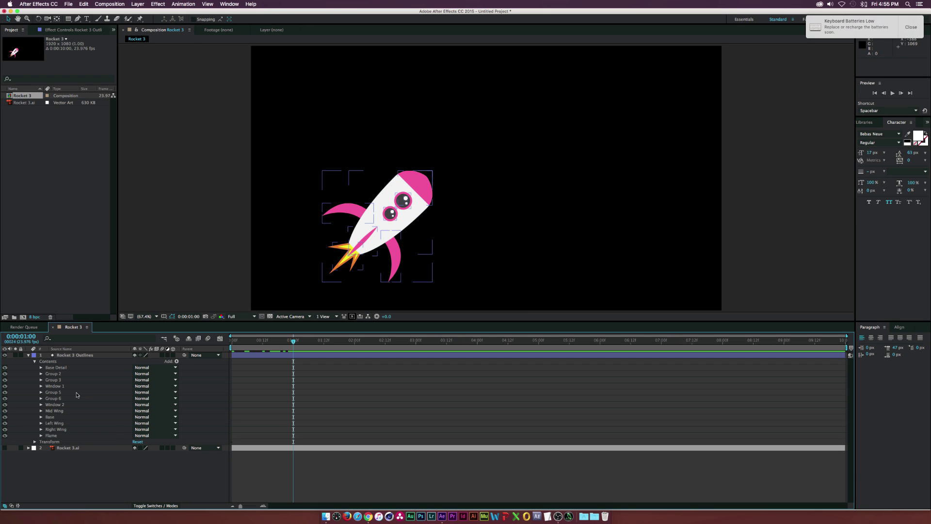
click(42, 423)
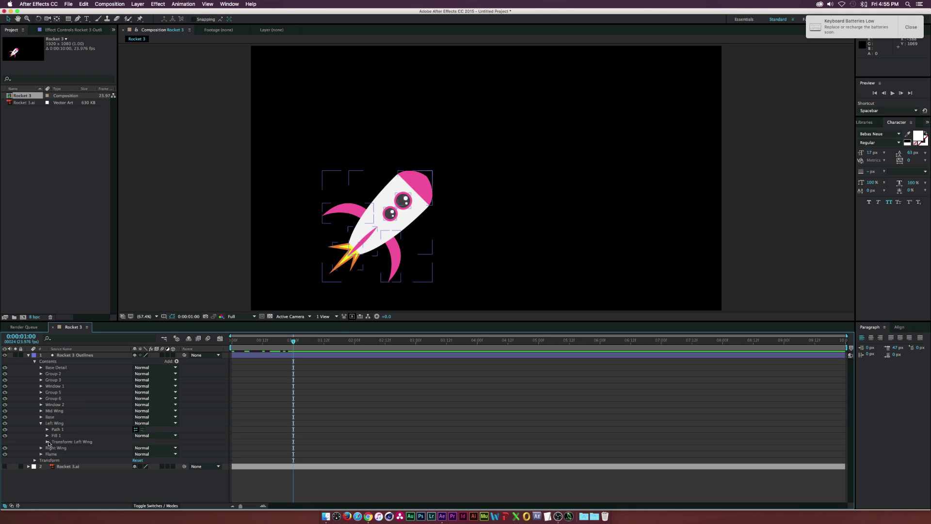
click(47, 441)
click(59, 454)
drag(292, 454, 333, 454)
drag(138, 453, 124, 454)
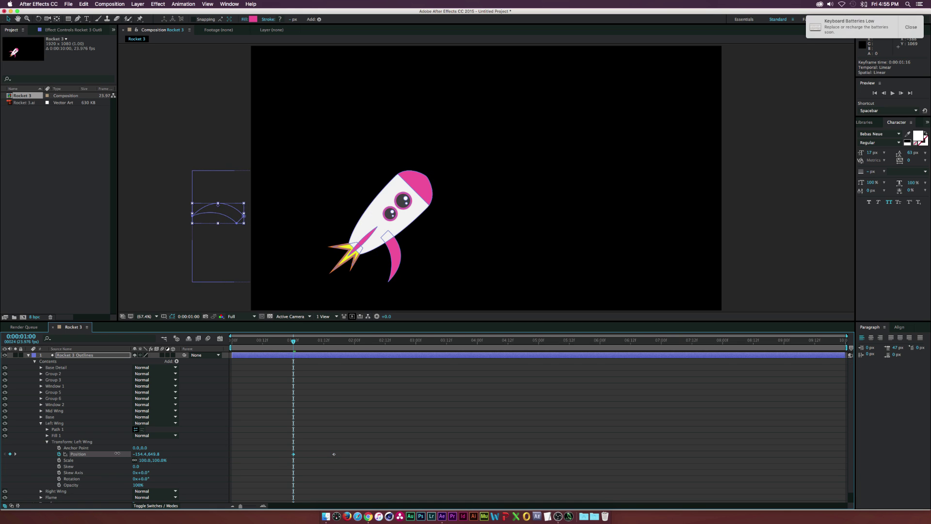
click(303, 436)
mouse_move(294, 341)
mouse_down()
mouse_move(338, 347)
mouse_move(293, 342)
mouse_up()
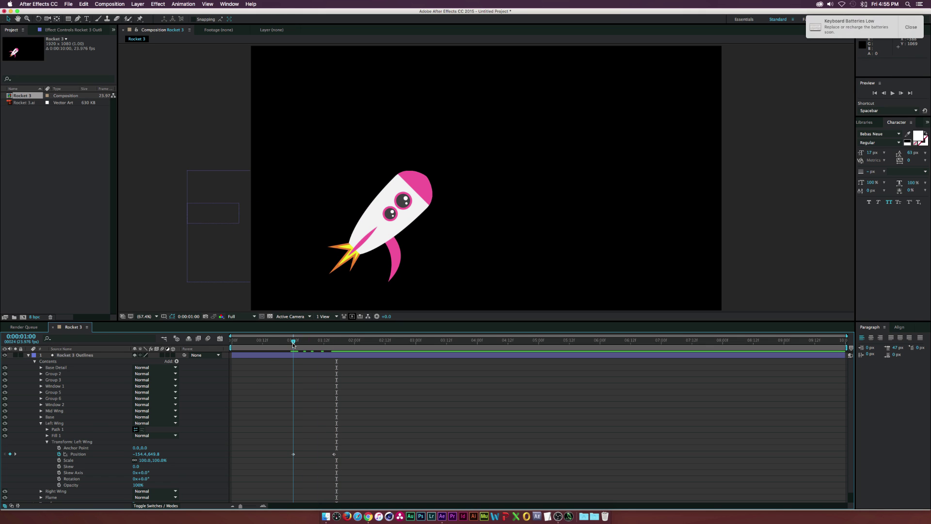
click(40, 424)
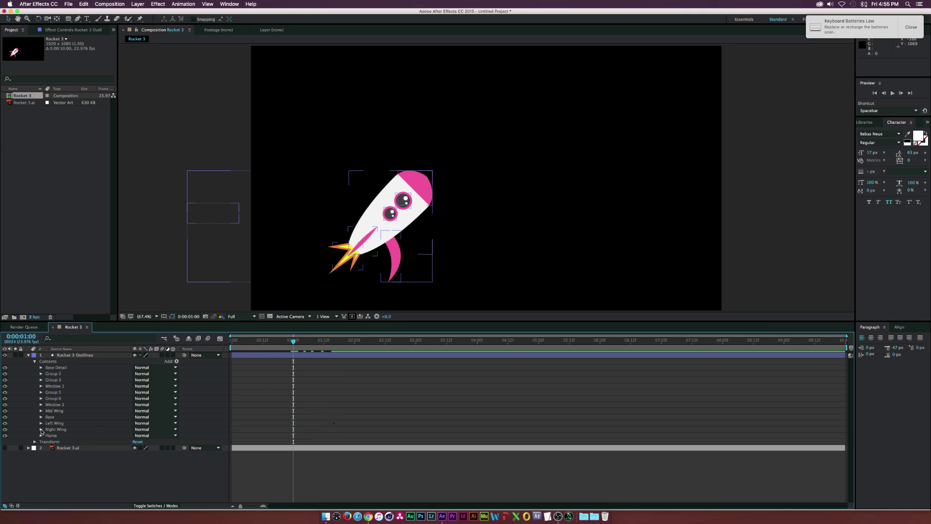
Keyframe the Right Wing sliding in from off-screen right, with its second keyframe at 0:00:02:09
click(41, 429)
click(47, 448)
click(59, 460)
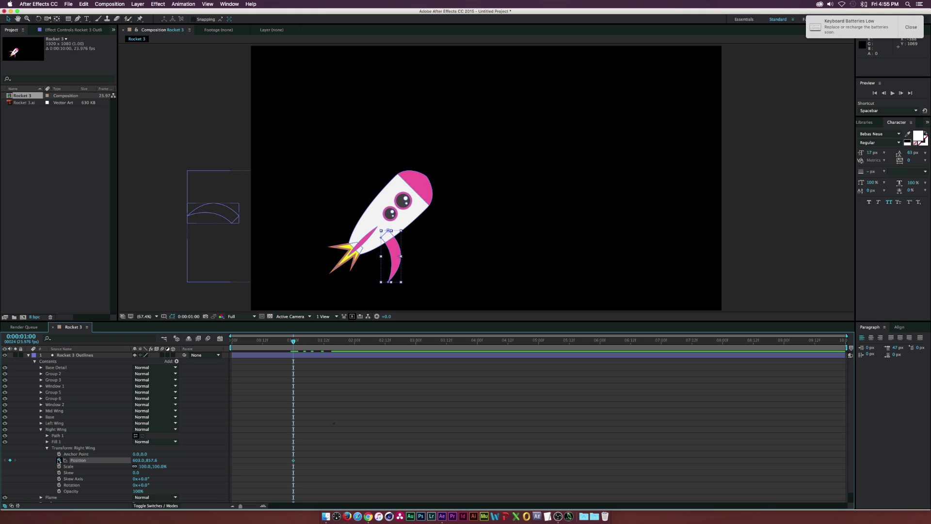
drag(296, 460, 359, 460)
drag(136, 462, 274, 456)
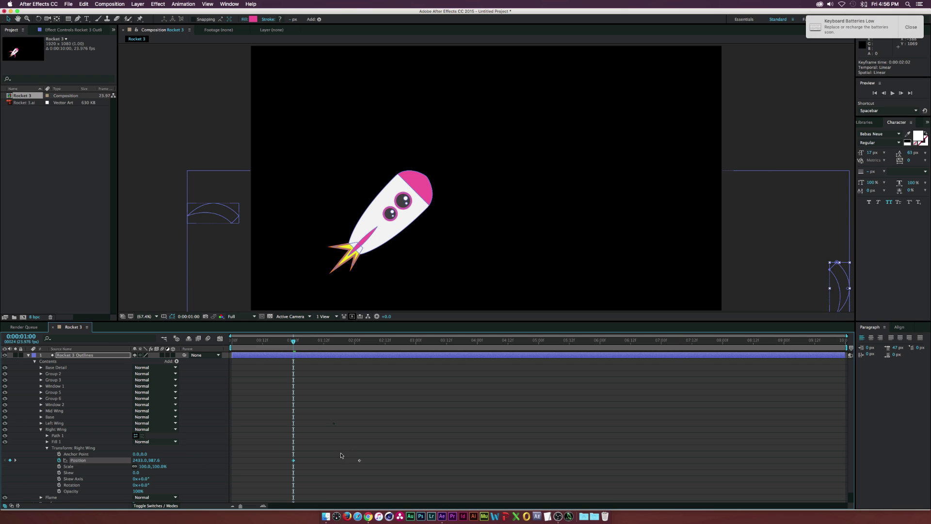
click(358, 463)
drag(357, 462, 376, 461)
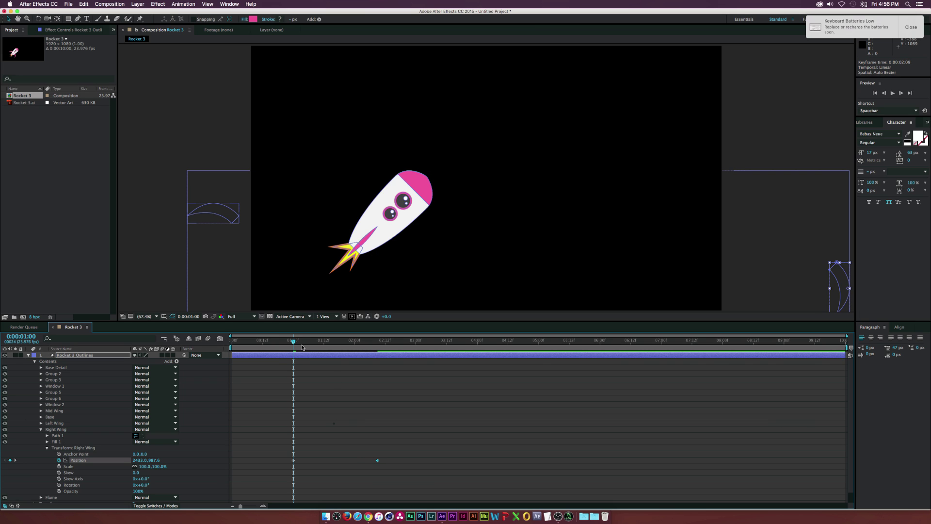
click(298, 340)
click(41, 429)
Keyframe Group 2's Scale from 0% at 1:05 to 100% at 1:16, then copy both keyframes
click(46, 374)
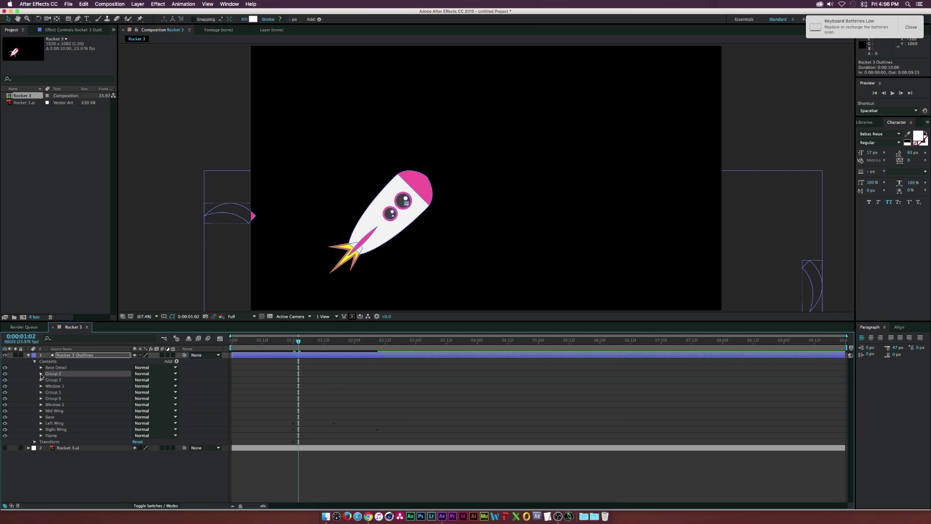
click(40, 374)
click(47, 392)
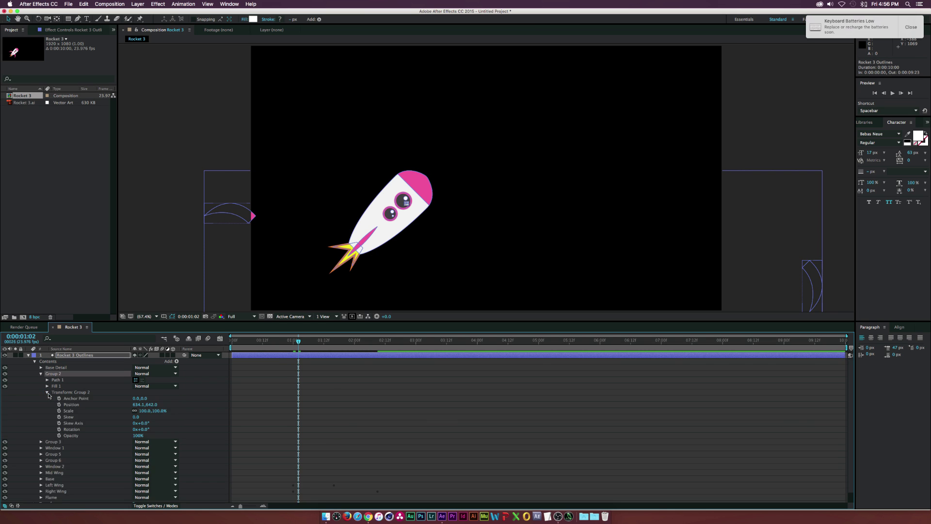
drag(299, 342, 306, 342)
click(58, 411)
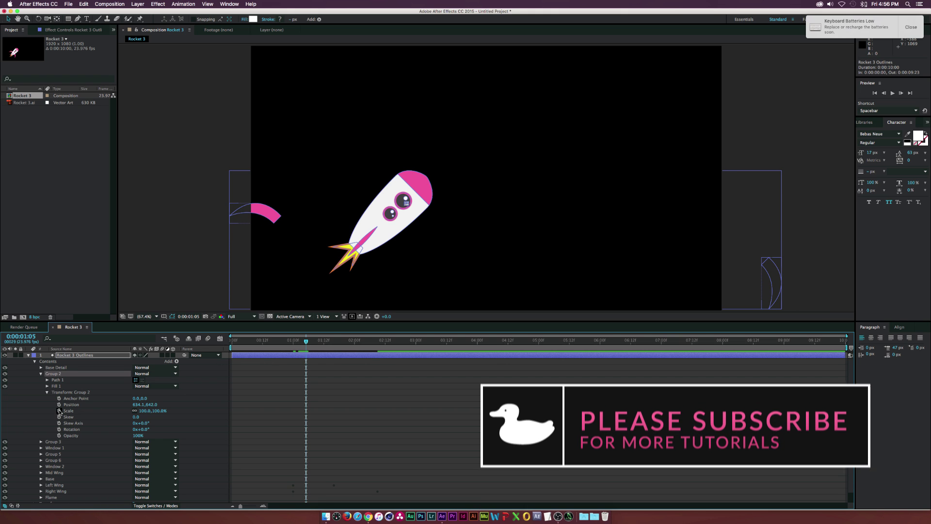
drag(307, 411, 334, 411)
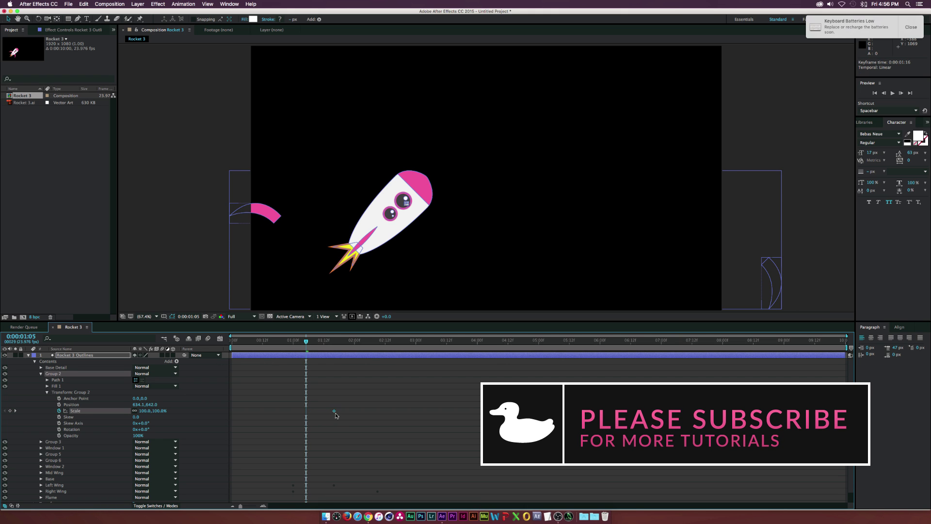
click(143, 411)
text(0)
key(Return)
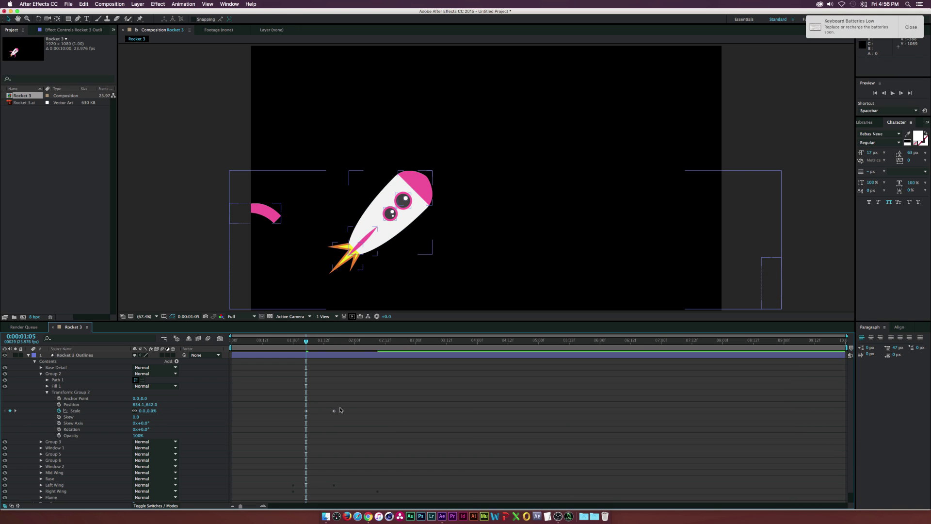
click(339, 411)
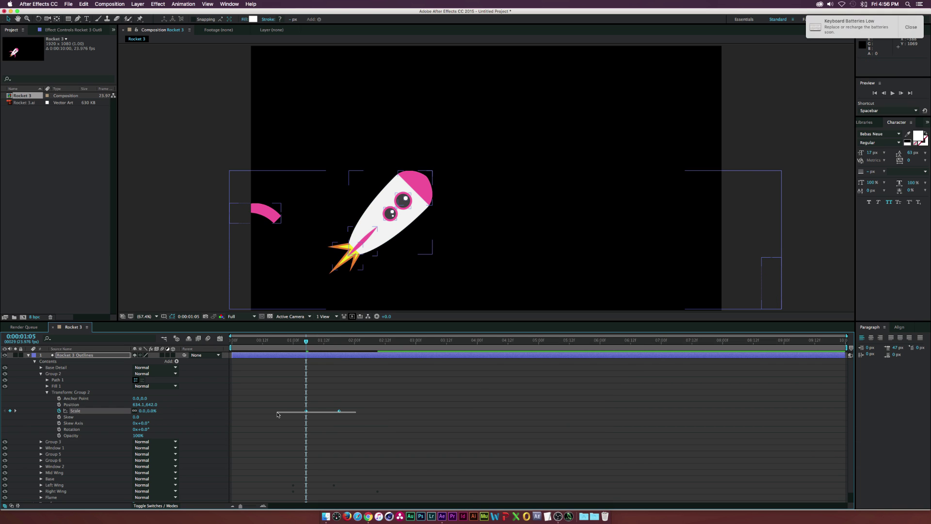
key(super+c)
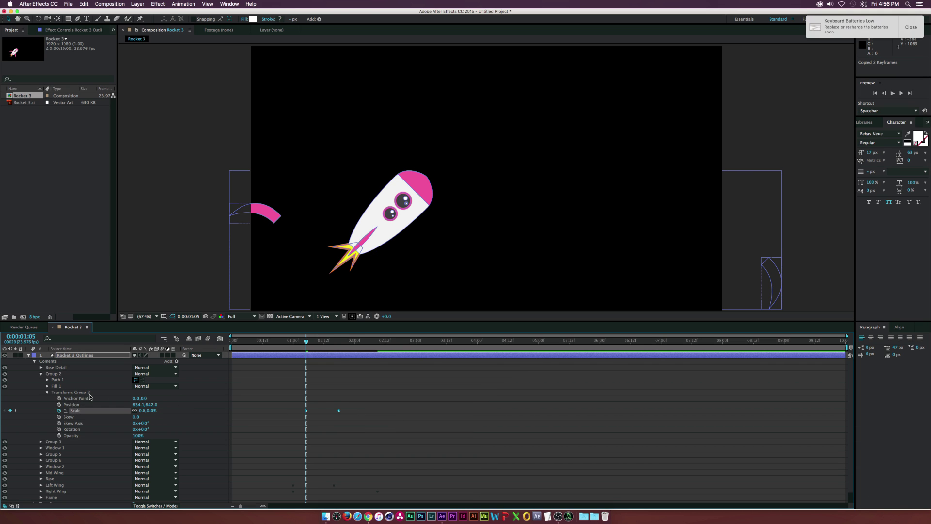
Paste the scale-up keyframes onto Group 3, shifted to start at 1:13
click(41, 374)
click(40, 380)
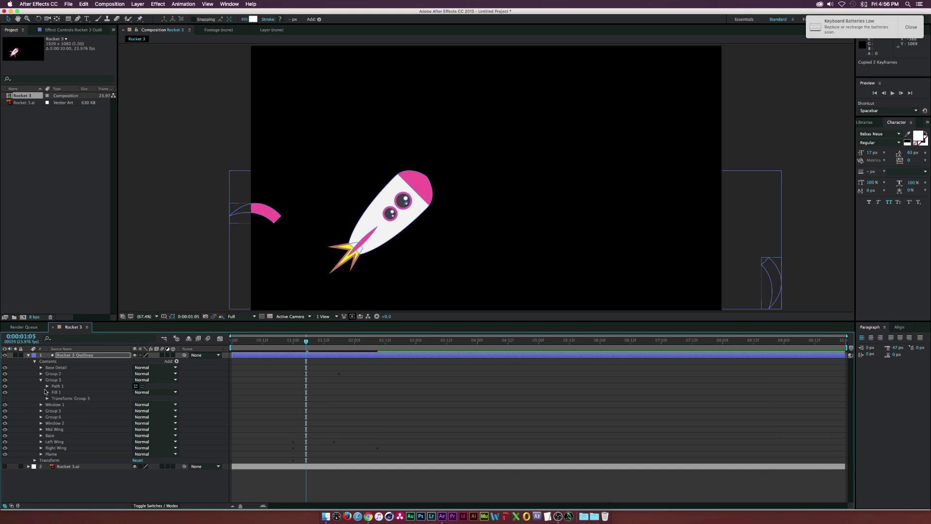
click(47, 398)
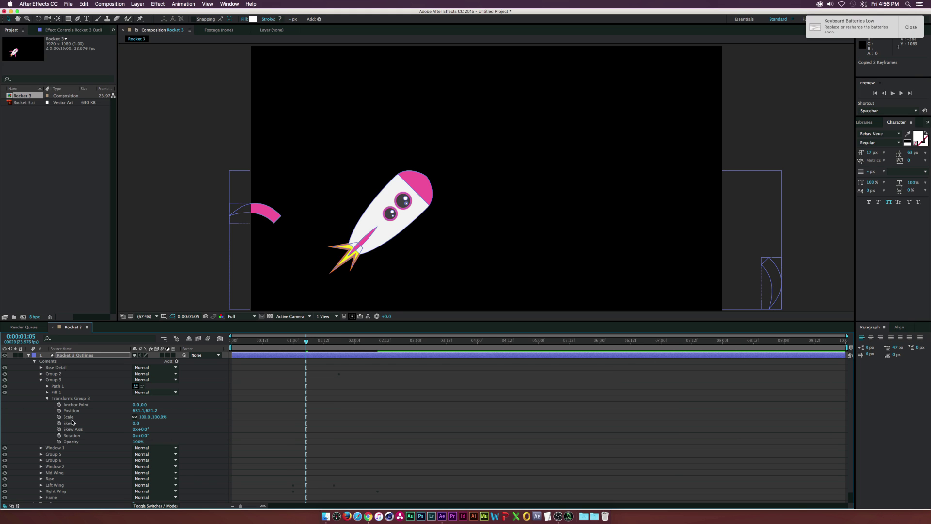
click(71, 417)
key(super+v)
drag(307, 417, 328, 417)
Paste the scale-up keyframes onto Window 1, shift them earlier, and preview to 2:01
click(47, 449)
click(40, 448)
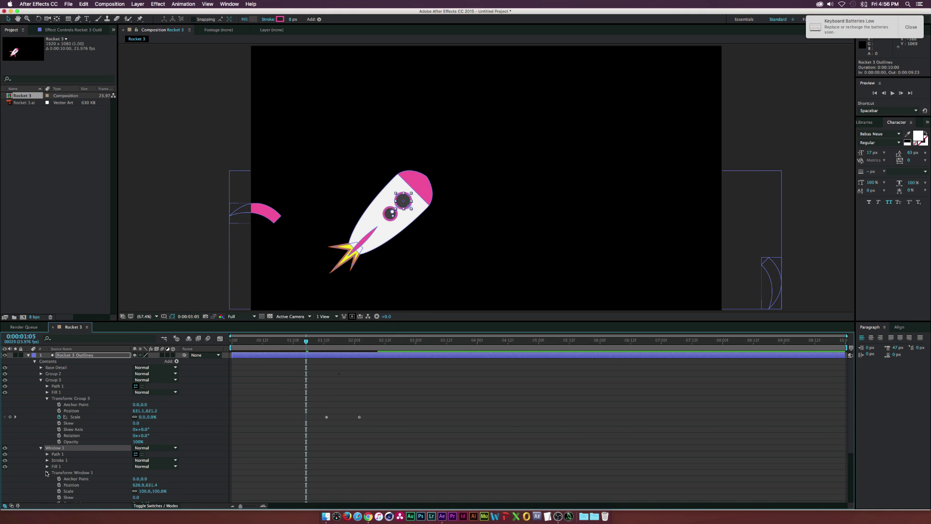
click(47, 472)
click(61, 475)
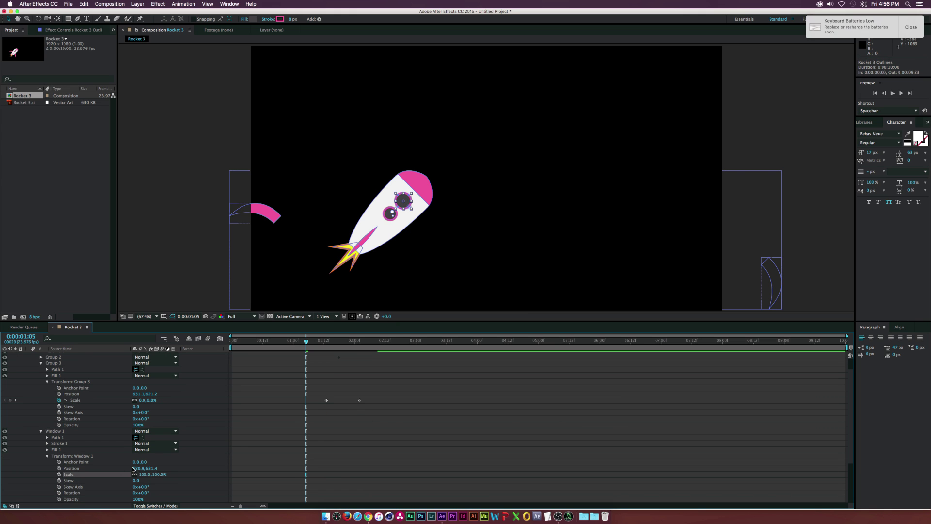
key(super+v)
drag(306, 474, 283, 474)
drag(277, 343, 370, 350)
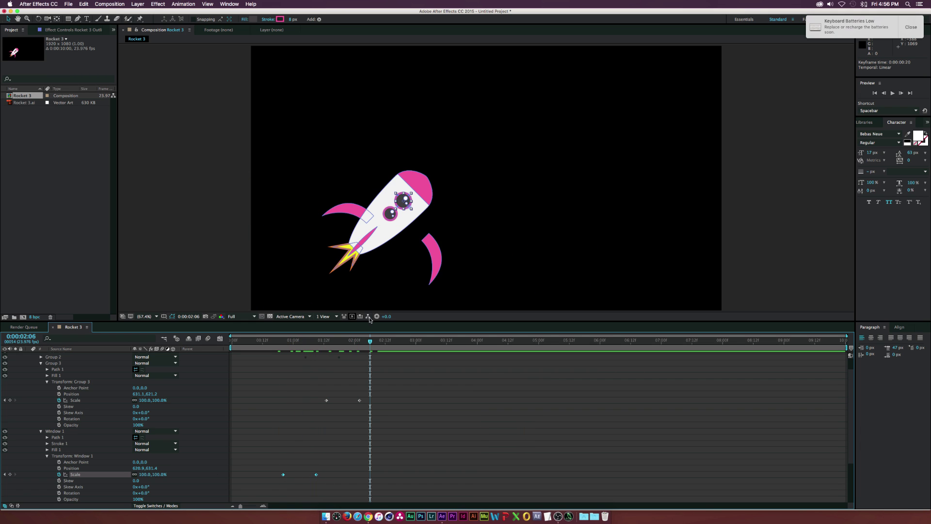
Paste the scale-up keyframes onto Group 5, starting at 1:05
click(41, 364)
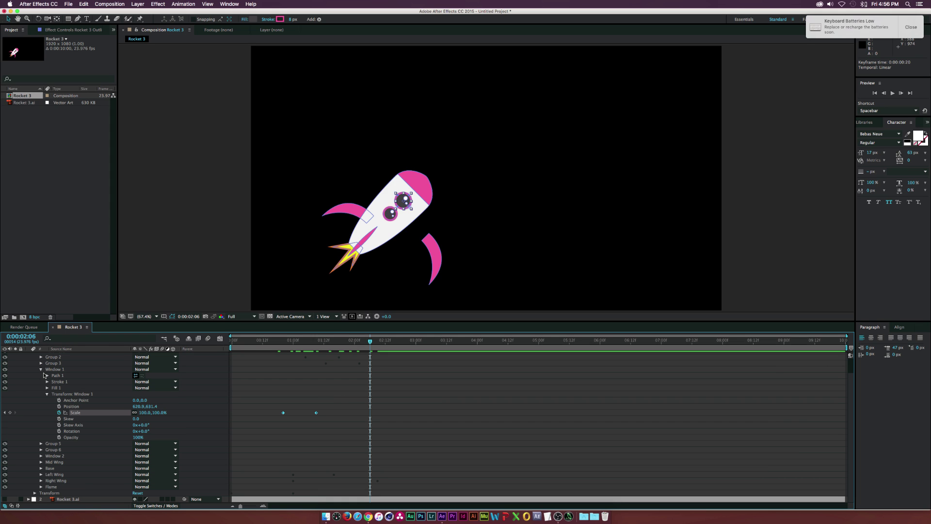
click(41, 369)
click(53, 394)
click(40, 392)
click(50, 418)
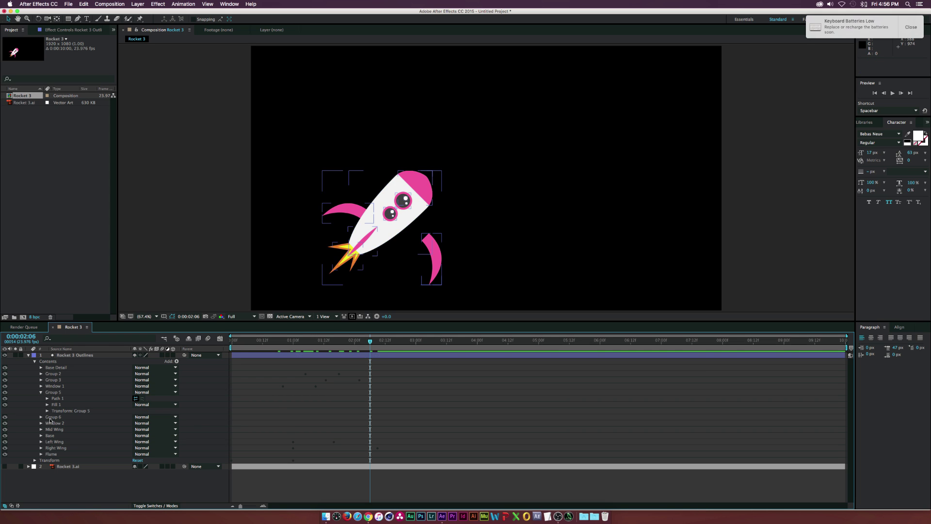
click(47, 410)
click(75, 429)
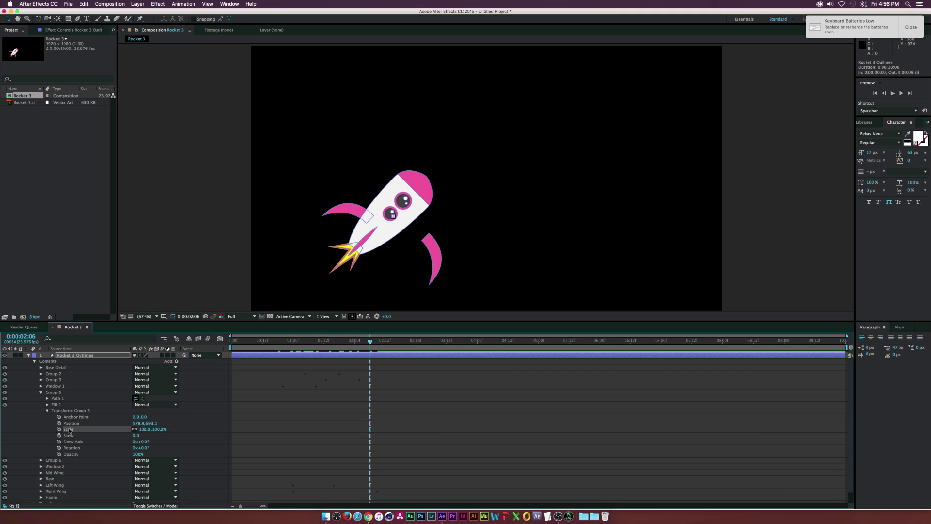
key(super+v)
drag(375, 428, 311, 429)
Paste the scale-up keyframes onto Group 6, starting around 1:08
click(48, 461)
click(41, 460)
click(47, 479)
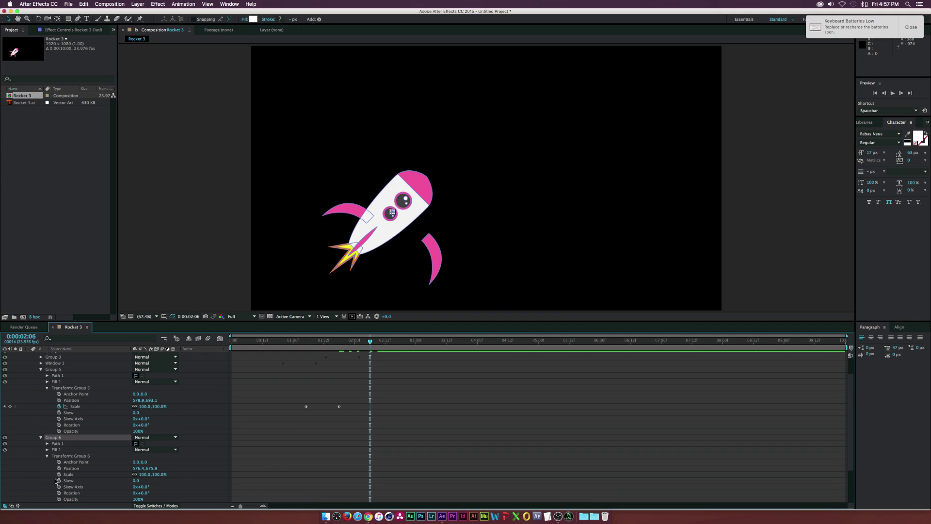
click(69, 474)
key(cmd+v)
drag(370, 475, 299, 473)
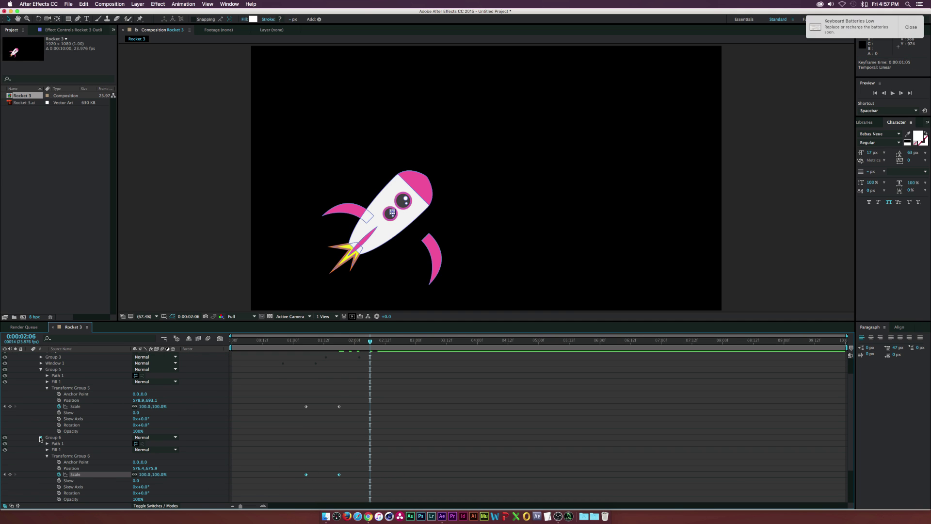
Paste the scale-up keyframes onto Window 2, starting around 1:00
click(41, 438)
click(40, 456)
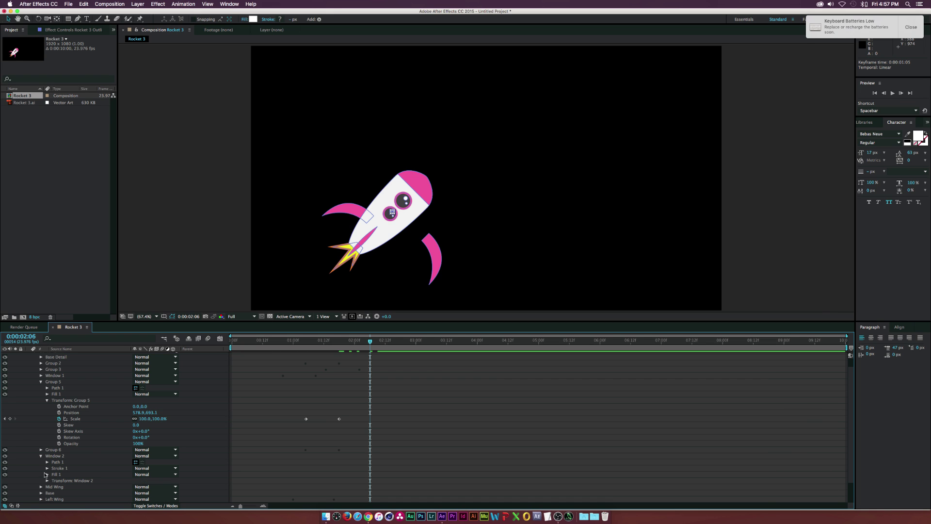
click(47, 481)
click(72, 431)
key(ctrl+v)
drag(367, 432, 290, 432)
drag(291, 342, 390, 373)
Reveal the Mid Wing group's transform properties
click(54, 462)
click(40, 462)
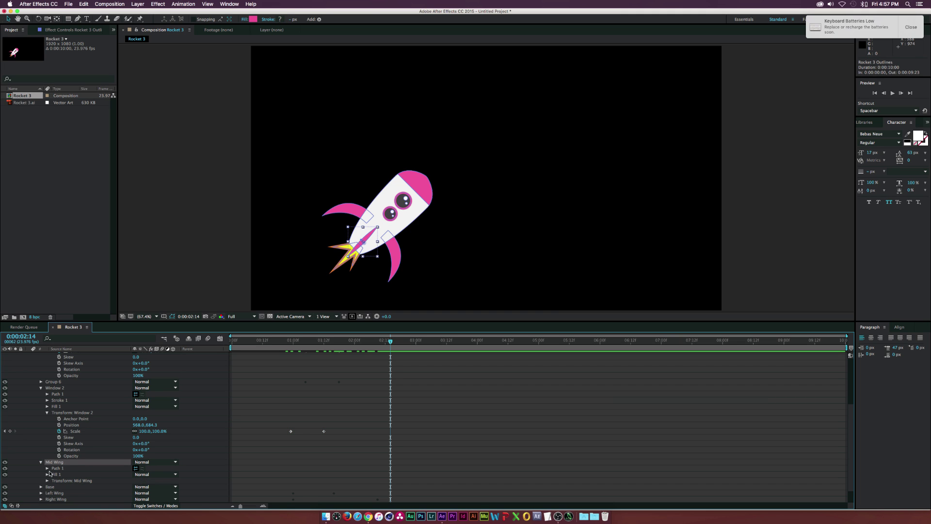
click(48, 481)
scroll(53, 466, down, 3)
Keyframe Mid Wing's Position so it starts below the frame (Y 1206.9) at 1:05
click(58, 456)
drag(391, 456, 344, 457)
click(304, 344)
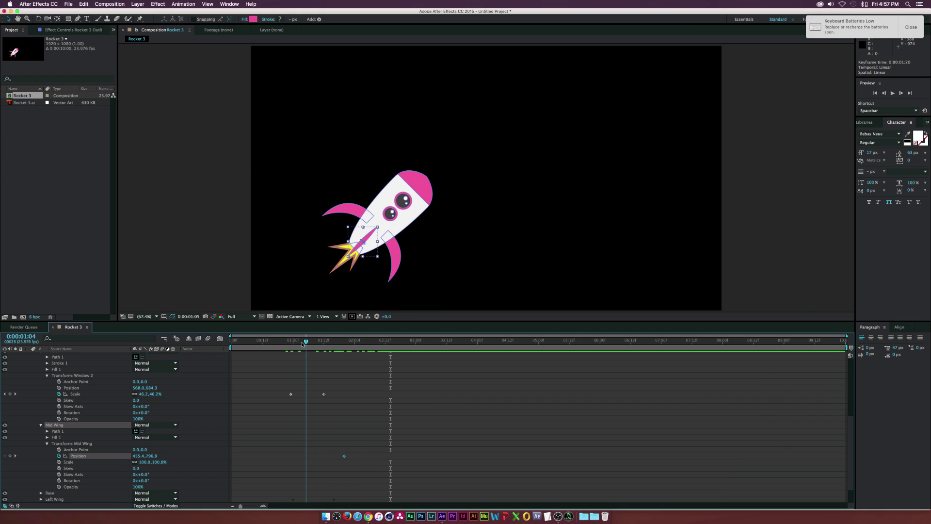
mouse_move(151, 456)
mouse_down()
mouse_move(165, 455)
mouse_move(141, 457)
mouse_up()
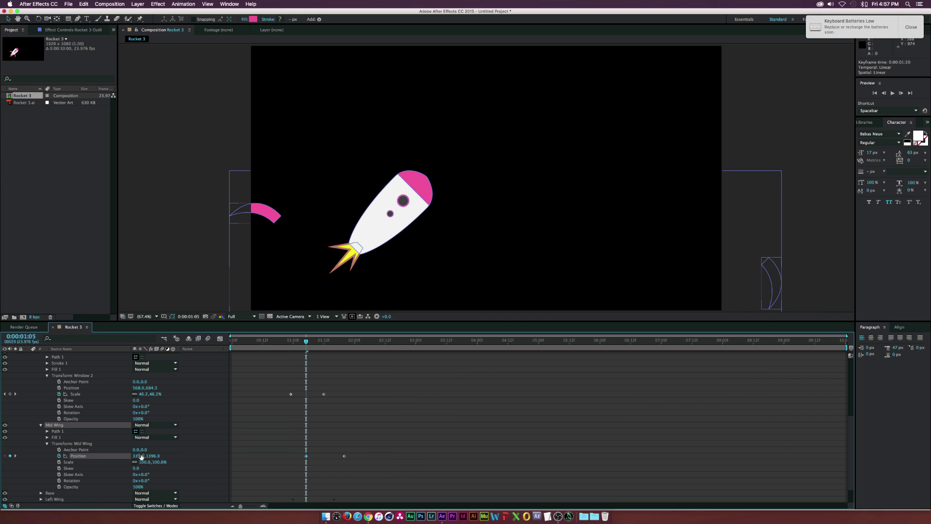
drag(307, 342, 349, 345)
Adjust the Right Wing's final Position keyframe so it lands beside the rocket
scroll(280, 400, down, 2)
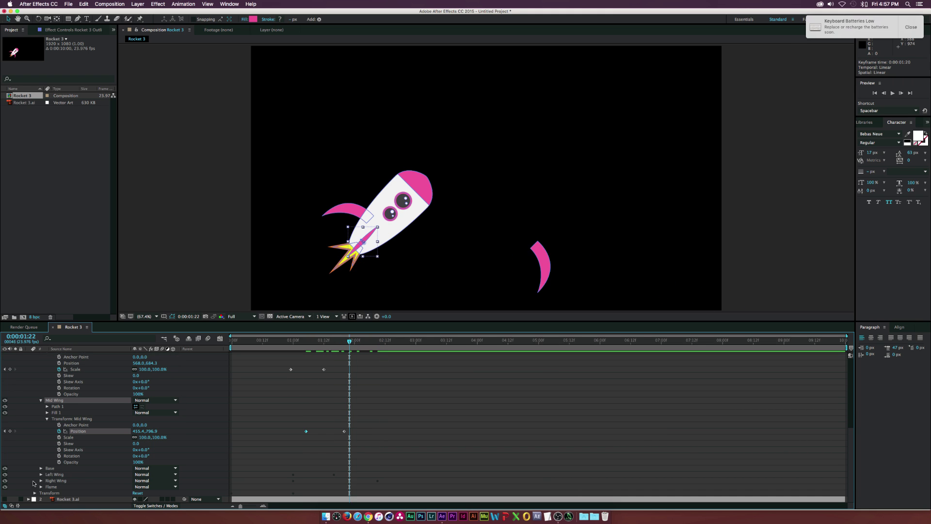
click(41, 481)
scroll(284, 494, down, 2)
drag(378, 469, 346, 468)
click(41, 356)
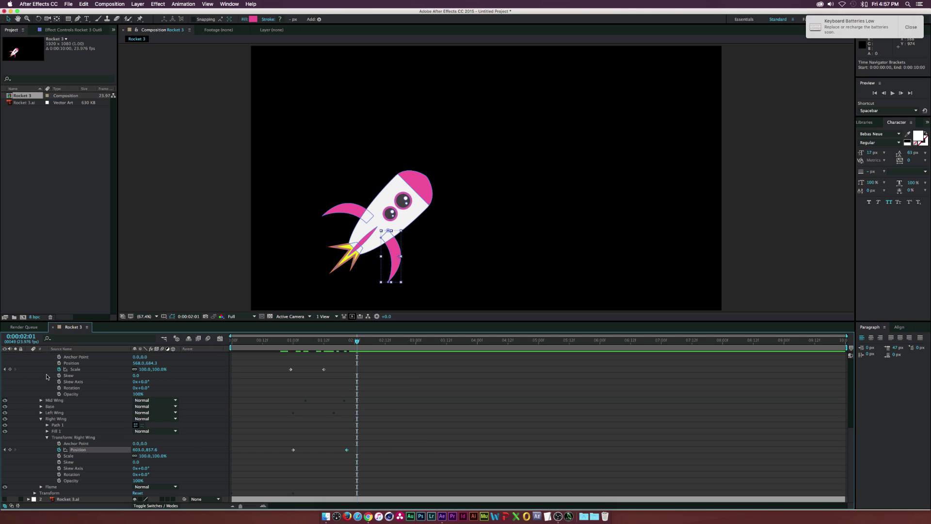
click(40, 418)
Collapse Window 2 and expand the Flame group's contents
click(41, 387)
click(41, 487)
click(52, 462)
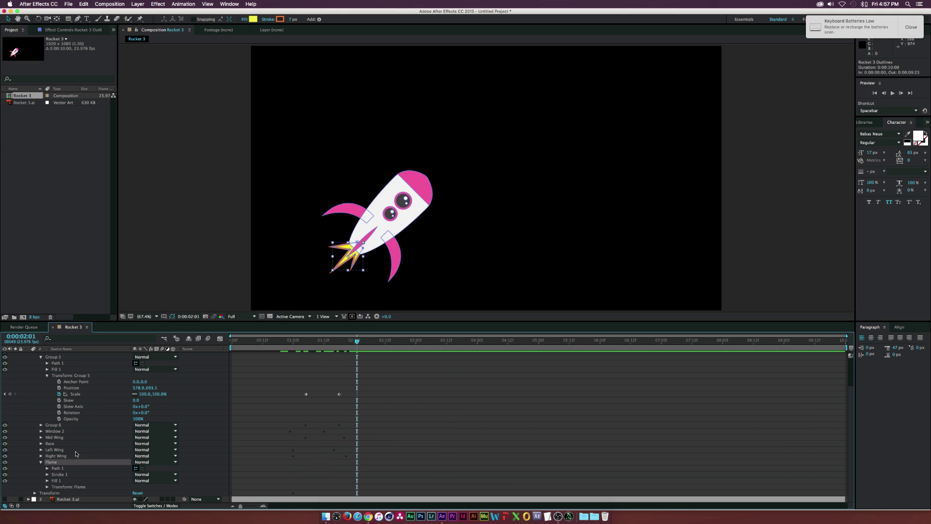
Add a Wiggle Paths operation to the Flame group and preview it
scroll(211, 424, up, 3)
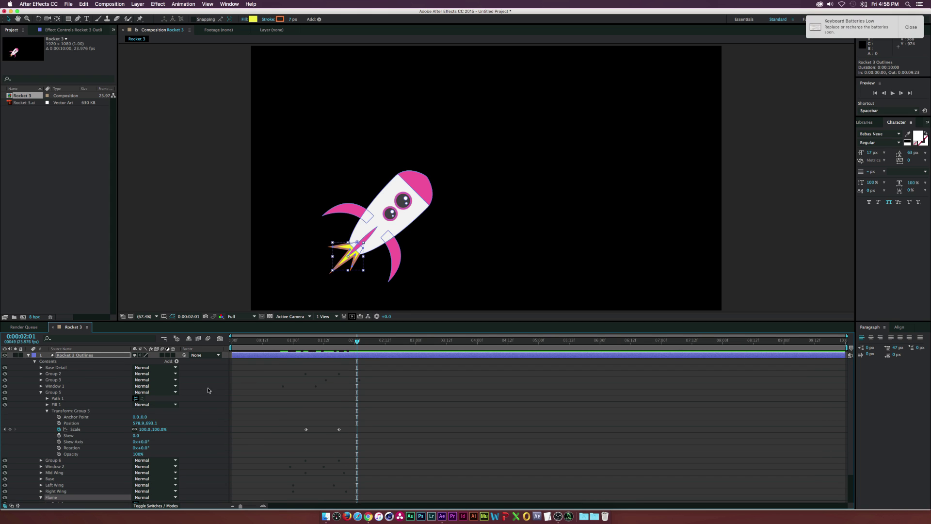
click(177, 361)
click(199, 489)
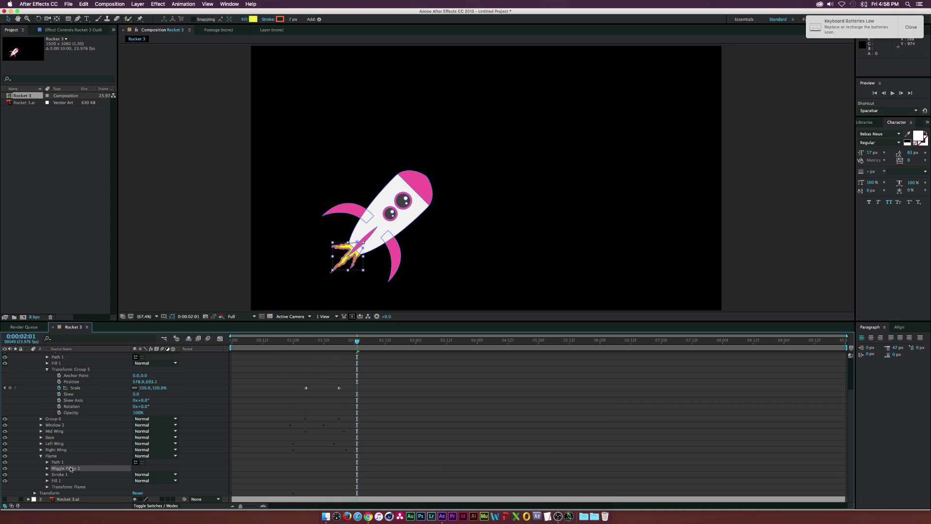
click(48, 469)
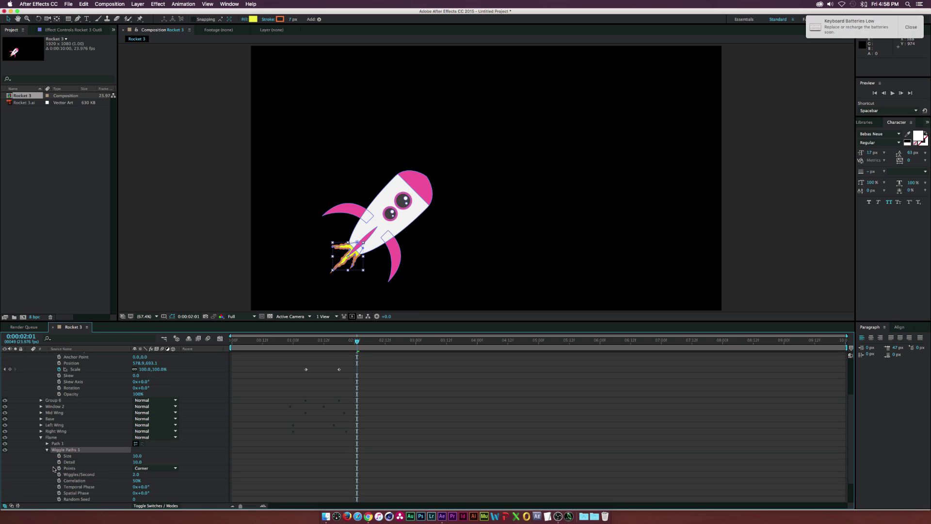
key(space)
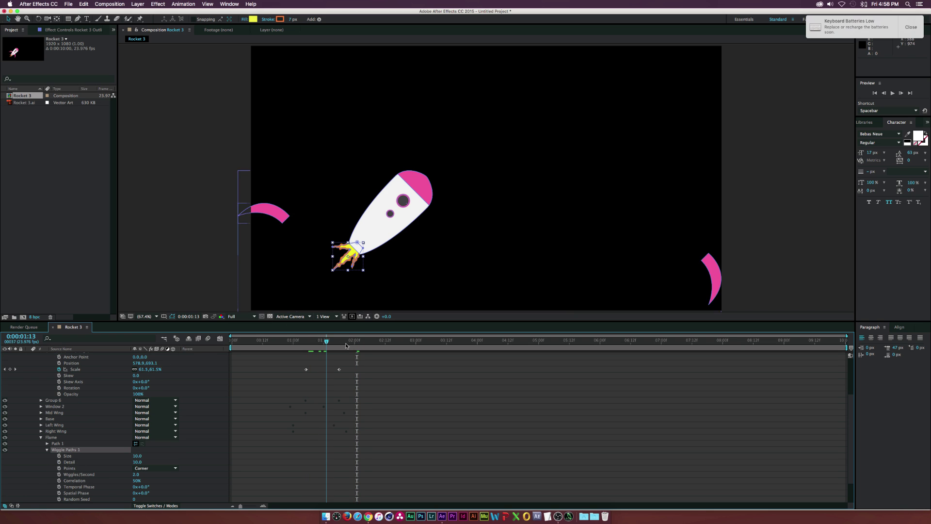
key(space)
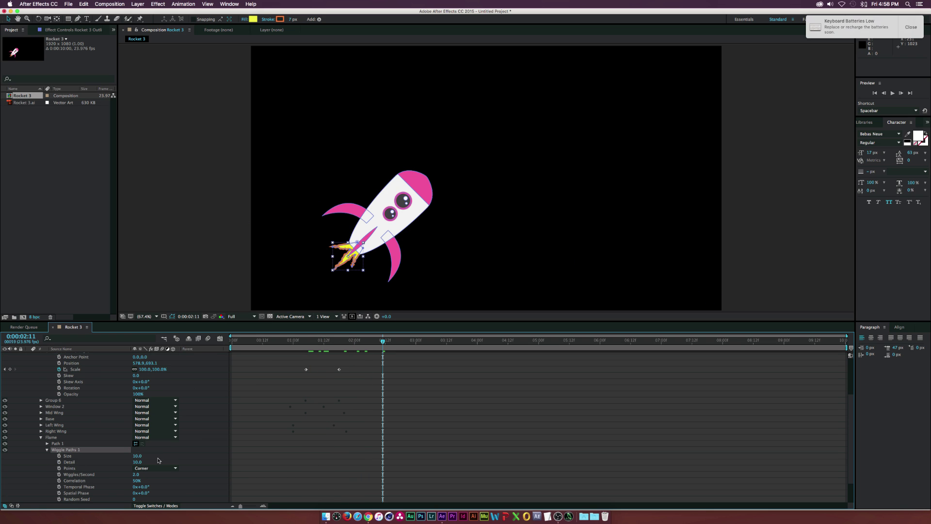
Set the wiggle to Smooth points, Size 6, Detail 37, 3 wiggles/second, and preview
click(141, 469)
click(145, 483)
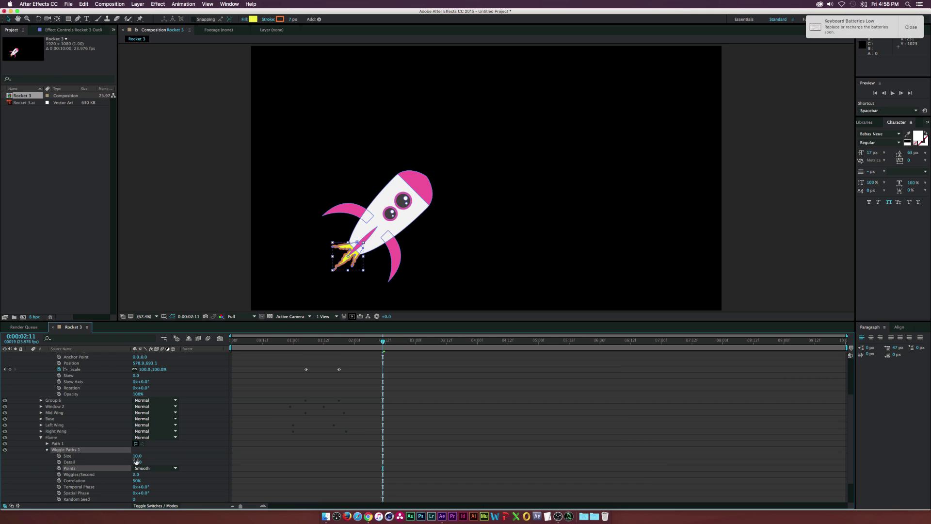
click(135, 455)
text(6)
key(Return)
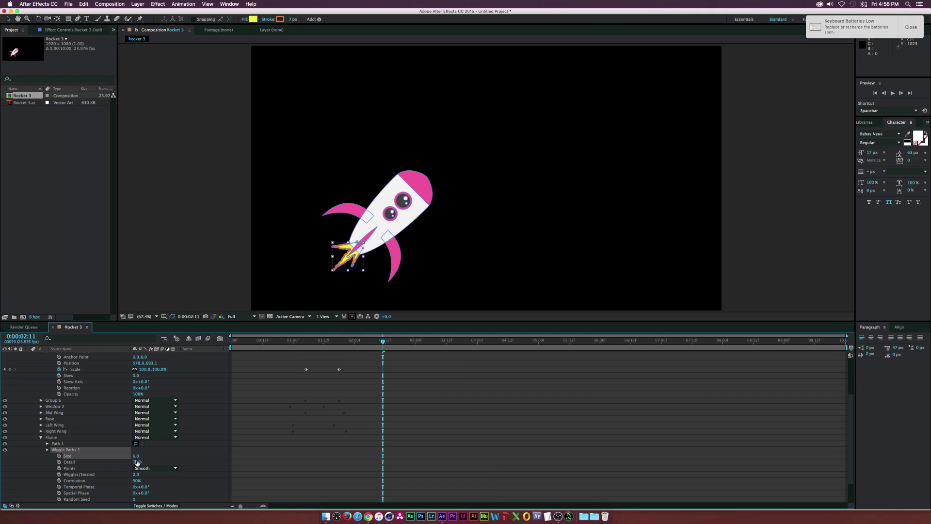
drag(137, 462, 165, 452)
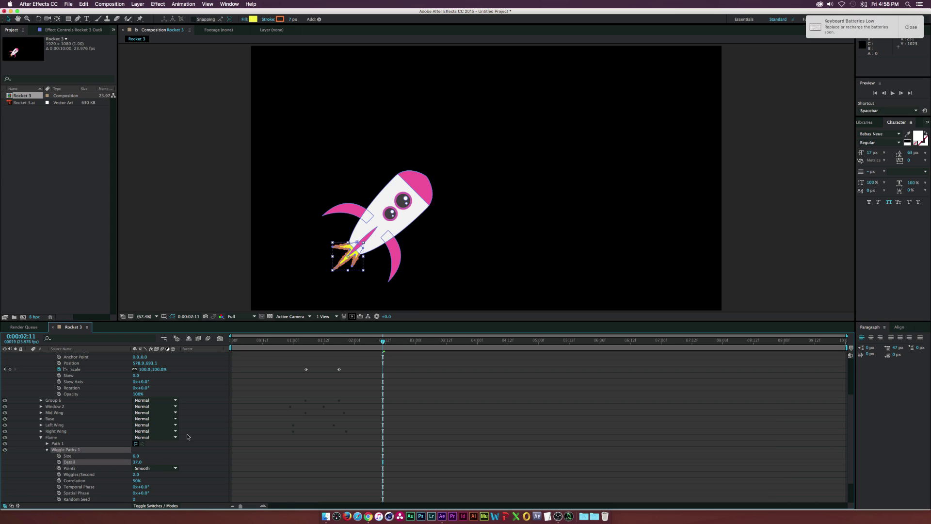
click(136, 474)
text(3)
key(Return)
key(space)
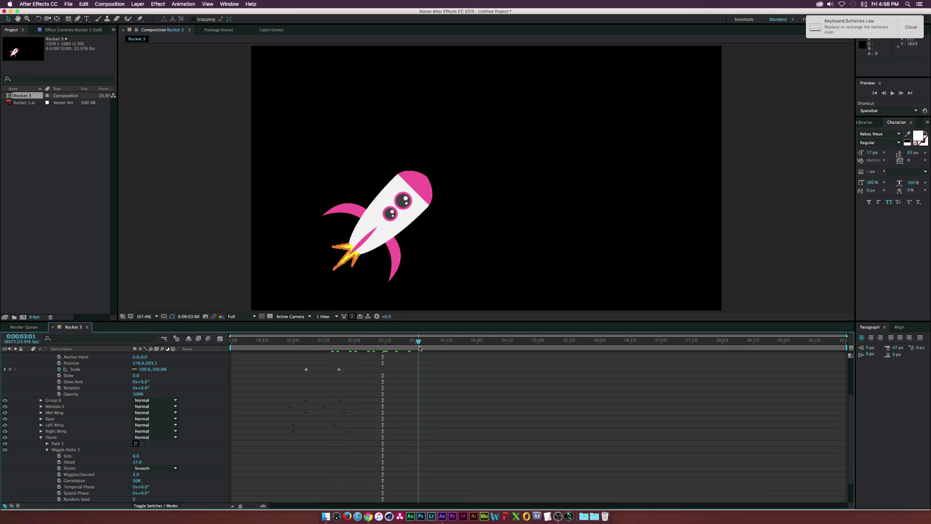
drag(436, 348, 378, 348)
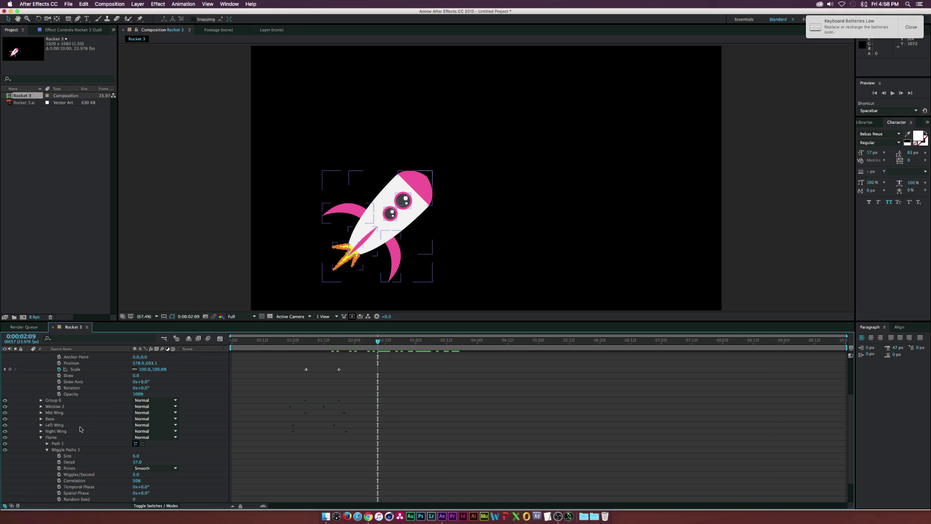
Add Trim Paths to the flame with End keyed from 0% to 100% at 2:11
click(53, 437)
scroll(191, 391, up, 3)
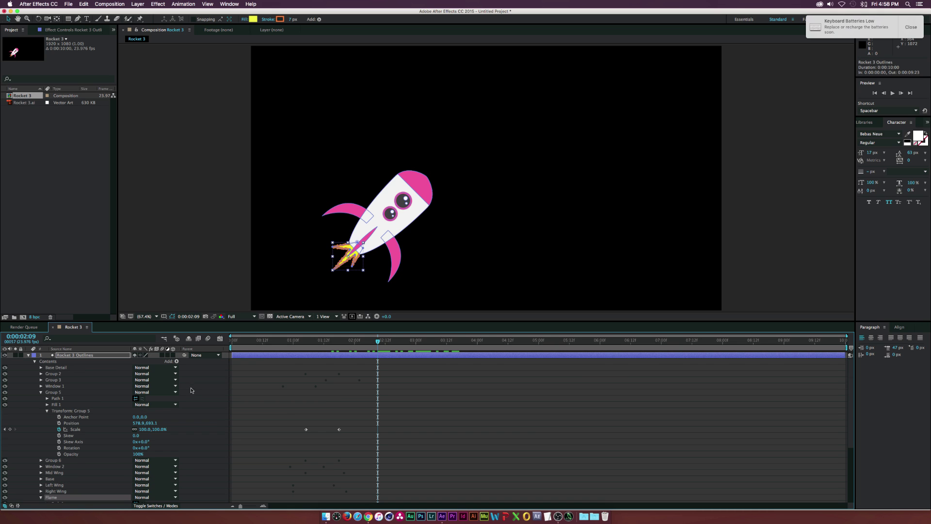
click(176, 361)
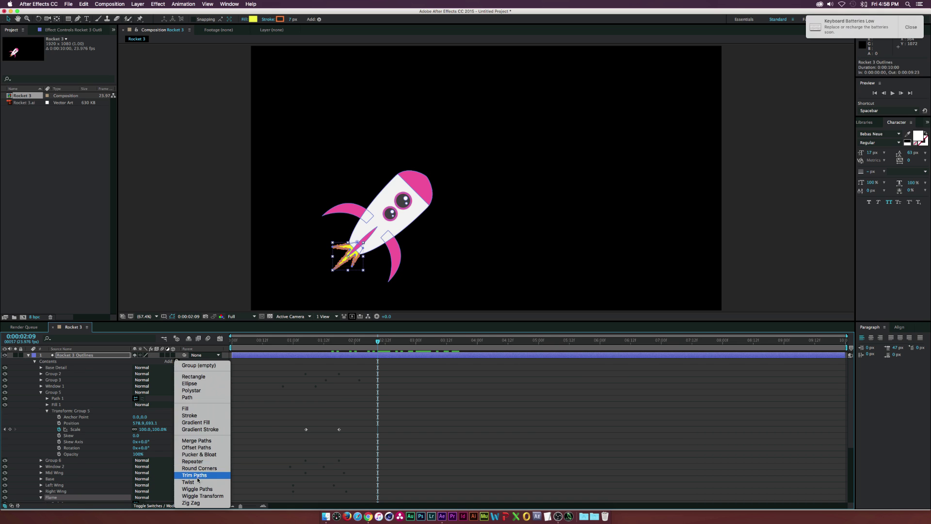
click(196, 476)
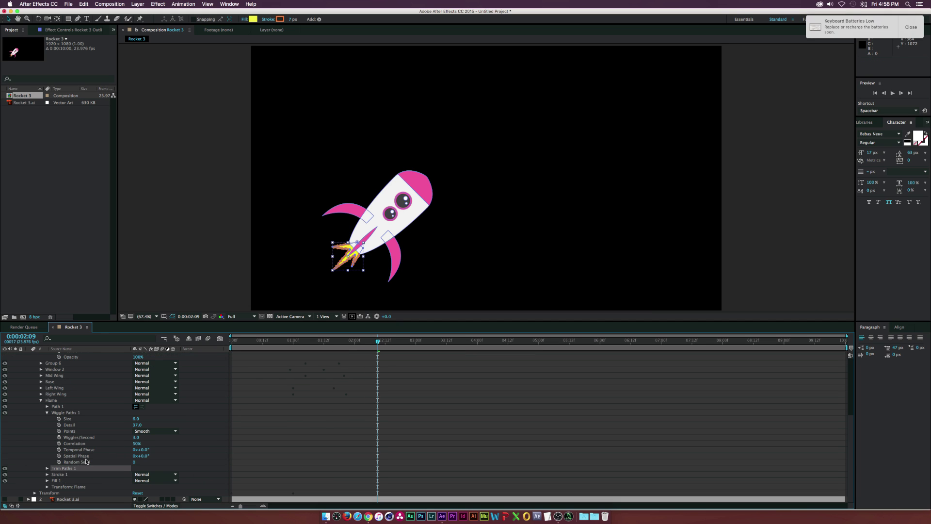
click(48, 468)
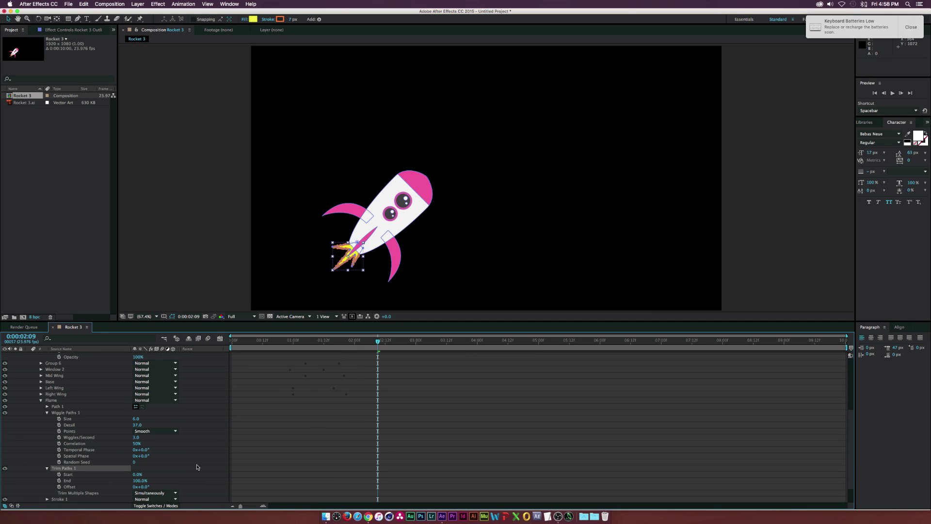
mouse_move(355, 342)
mouse_down()
mouse_move(323, 342)
mouse_move(345, 344)
mouse_up()
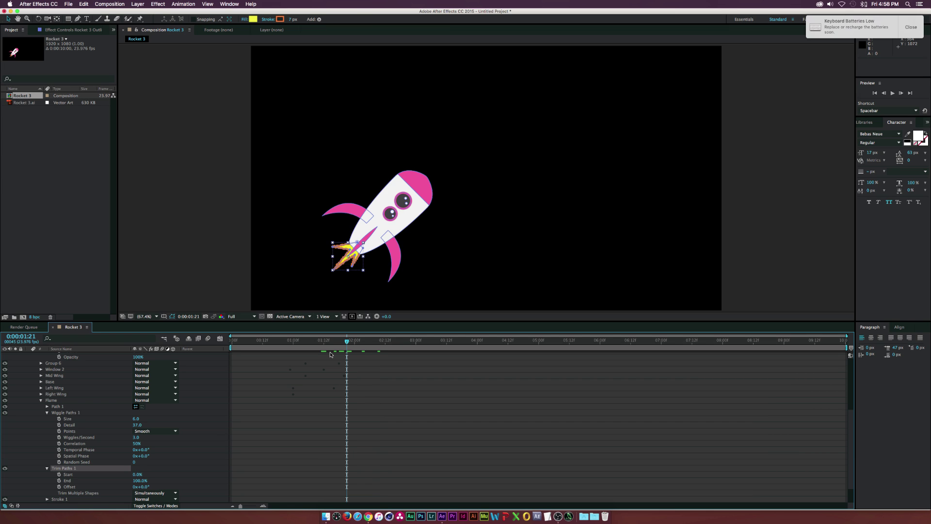
click(59, 480)
drag(347, 481, 383, 481)
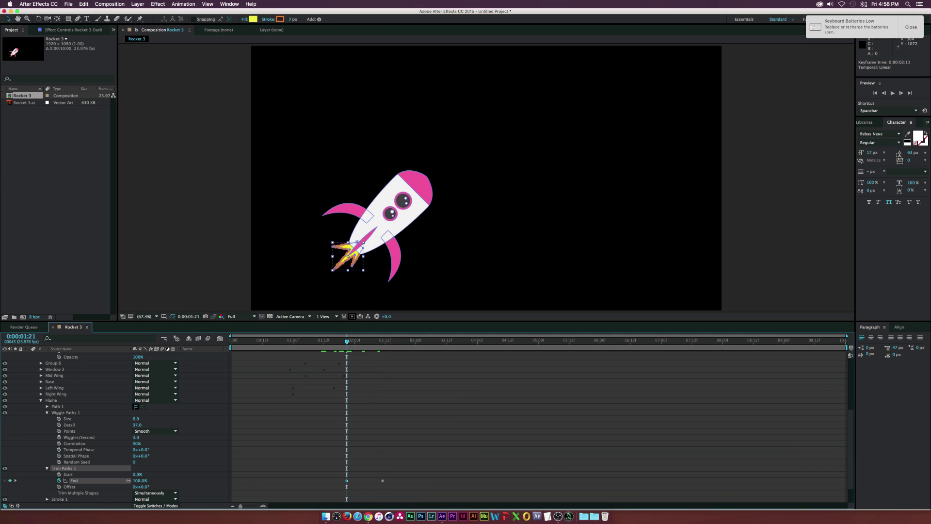
drag(134, 480, 96, 481)
drag(347, 341, 373, 343)
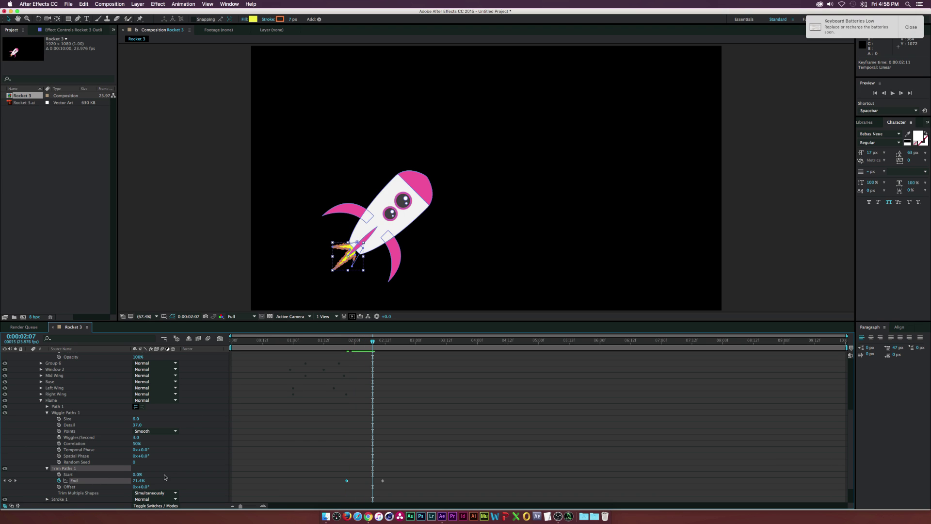
Rotate the trim Offset to 298°, move the End keyframe to 2:05, and show keyframed properties
mouse_move(147, 489)
mouse_down()
mouse_move(135, 488)
mouse_move(251, 491)
mouse_up()
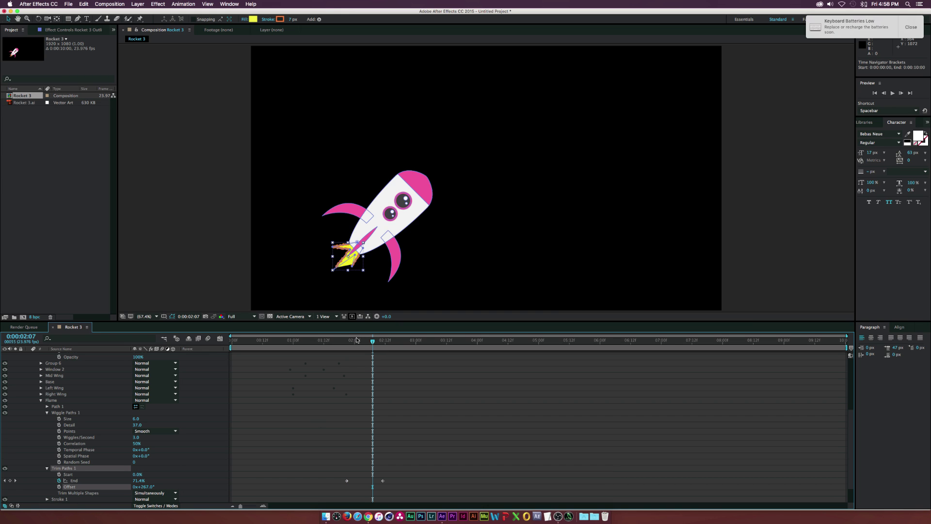
drag(350, 340, 357, 340)
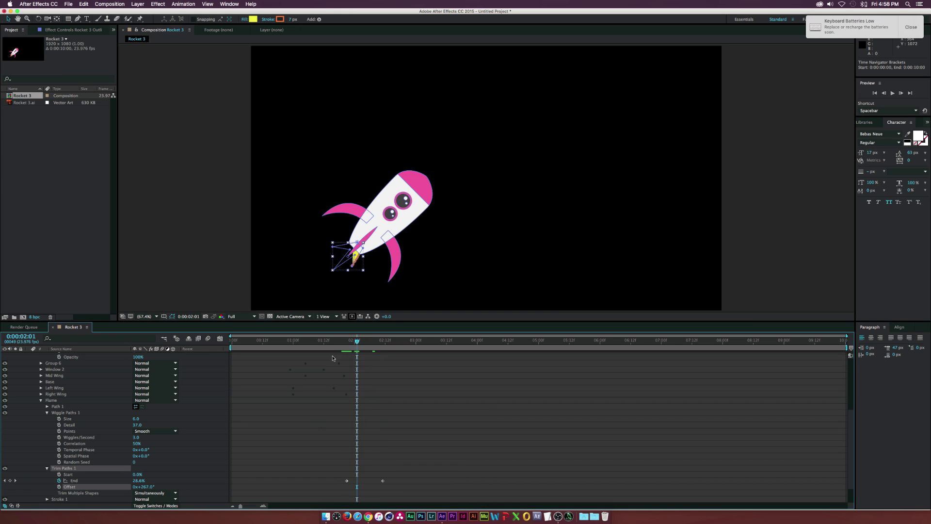
key(space)
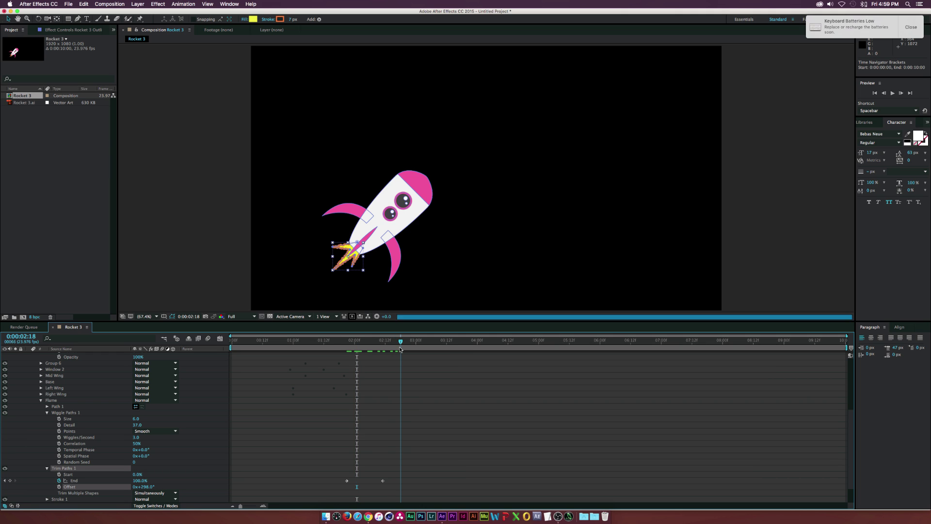
click(381, 490)
drag(382, 483, 367, 483)
mouse_move(371, 345)
mouse_down()
mouse_move(222, 347)
mouse_move(362, 345)
mouse_up()
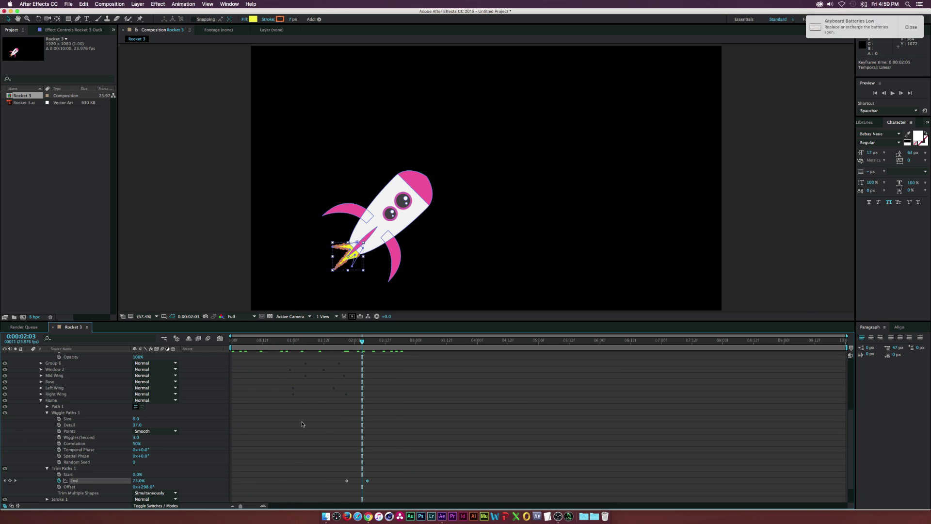
key(u)
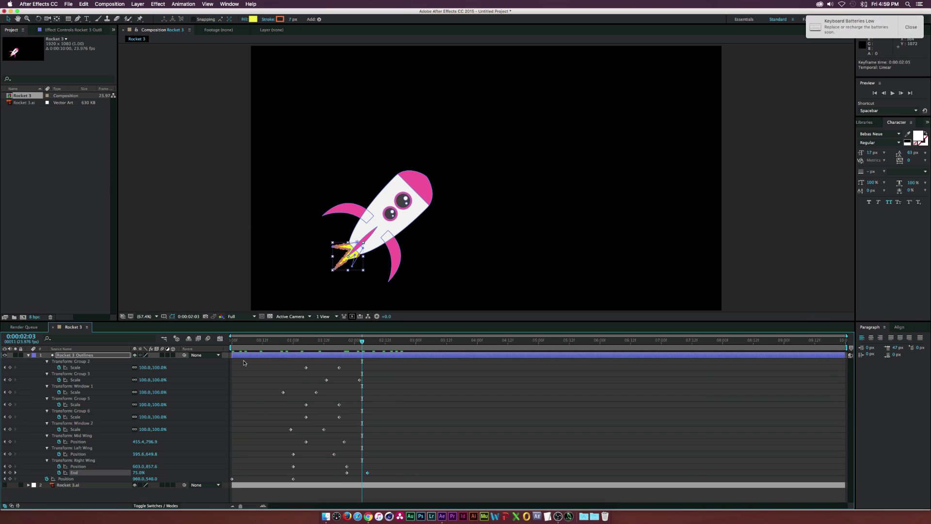
Keyframe the rocket's Position at 2:05, then off past the top-right corner at 3:09
mouse_move(364, 342)
mouse_down()
mouse_move(373, 344)
mouse_move(361, 346)
mouse_up()
click(11, 479)
drag(373, 343, 425, 342)
key(u)
key(p)
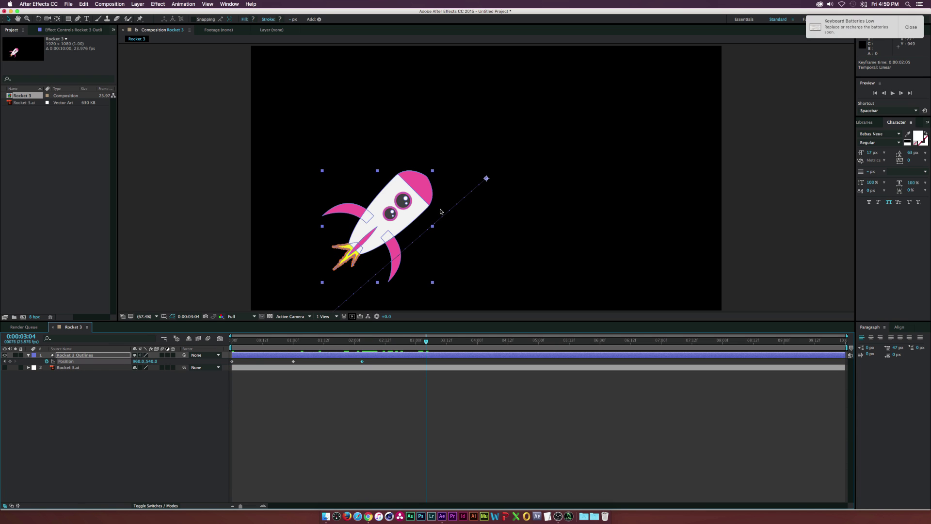
key(comma)
key(comma)
key(comma)
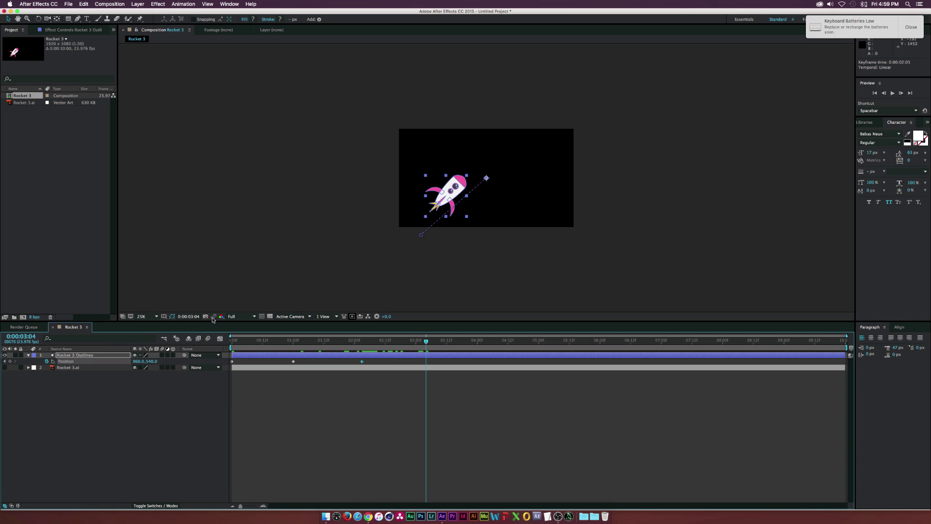
drag(469, 189, 601, 96)
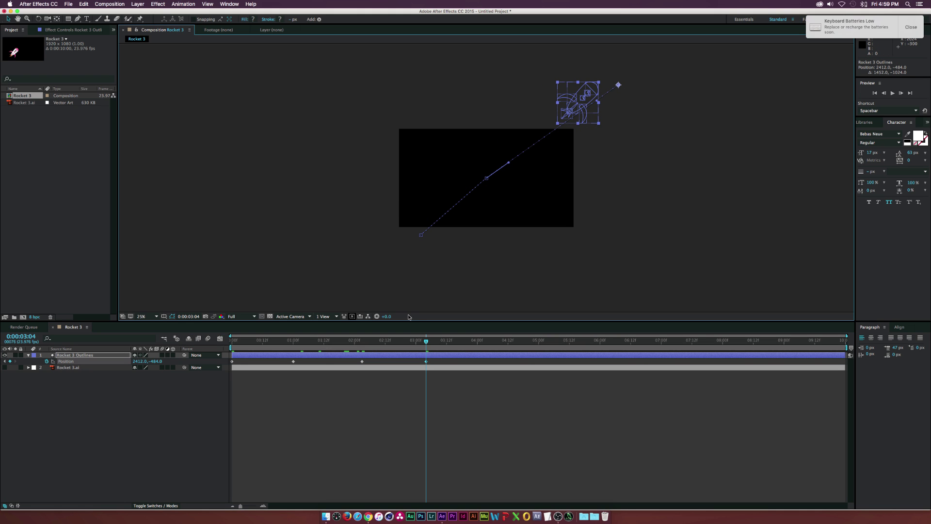
drag(426, 361, 405, 351)
click(421, 340)
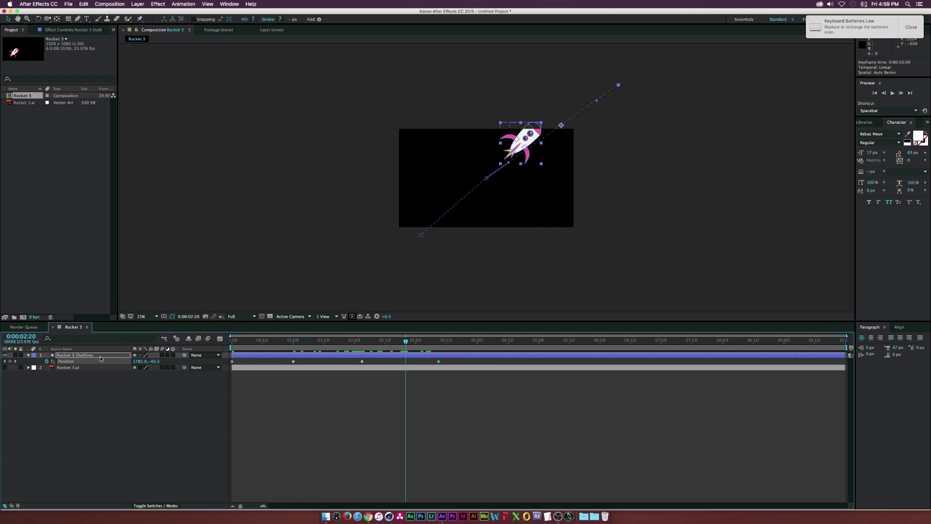
Apply Easy Ease to all the rocket layer's keyframes and enable composition motion blur
click(101, 356)
key(u)
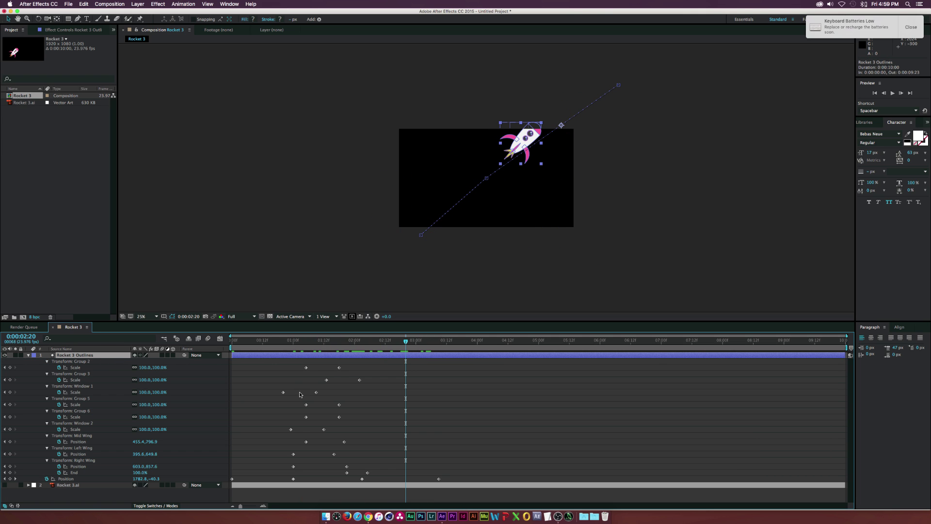
drag(482, 480, 214, 362)
key(F9)
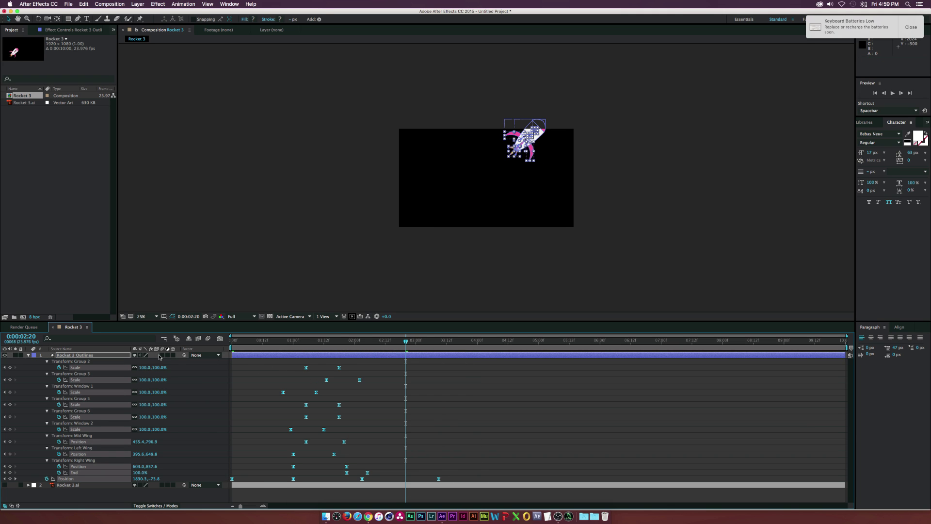
click(208, 338)
click(28, 356)
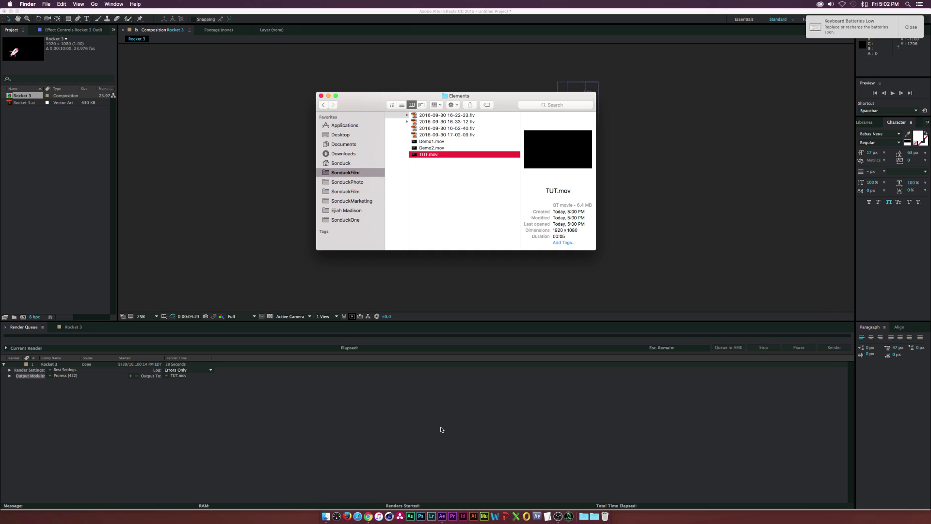
Quick Look the rendered TUT.mov in Finder and scrub through it
key(space)
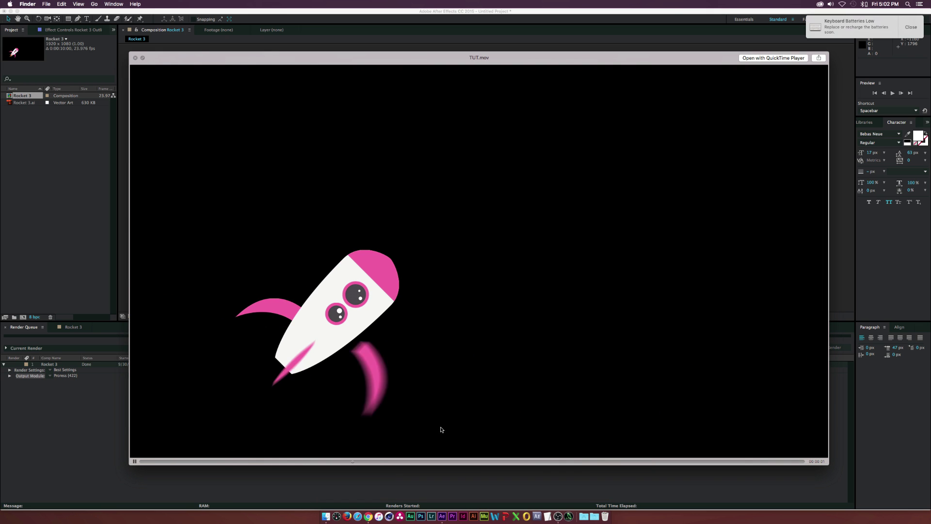
drag(440, 465, 422, 458)
key(space)
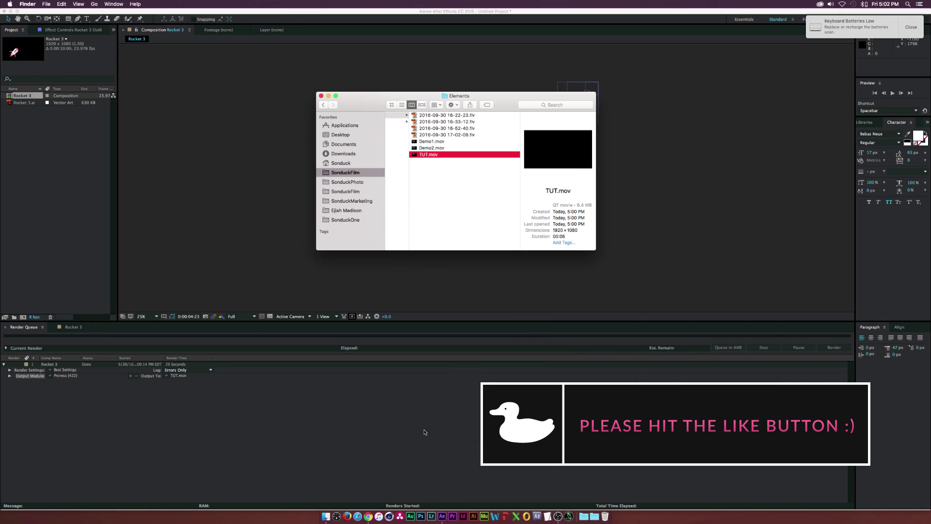